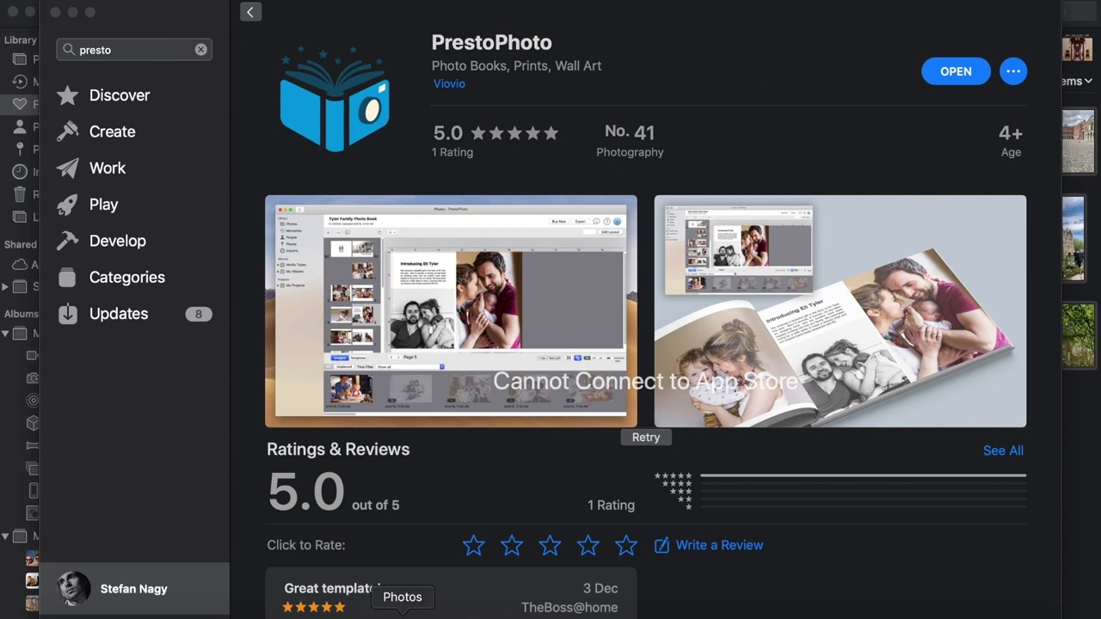
- Open the Favourites album and select all 37 photos
left_click(403, 612)
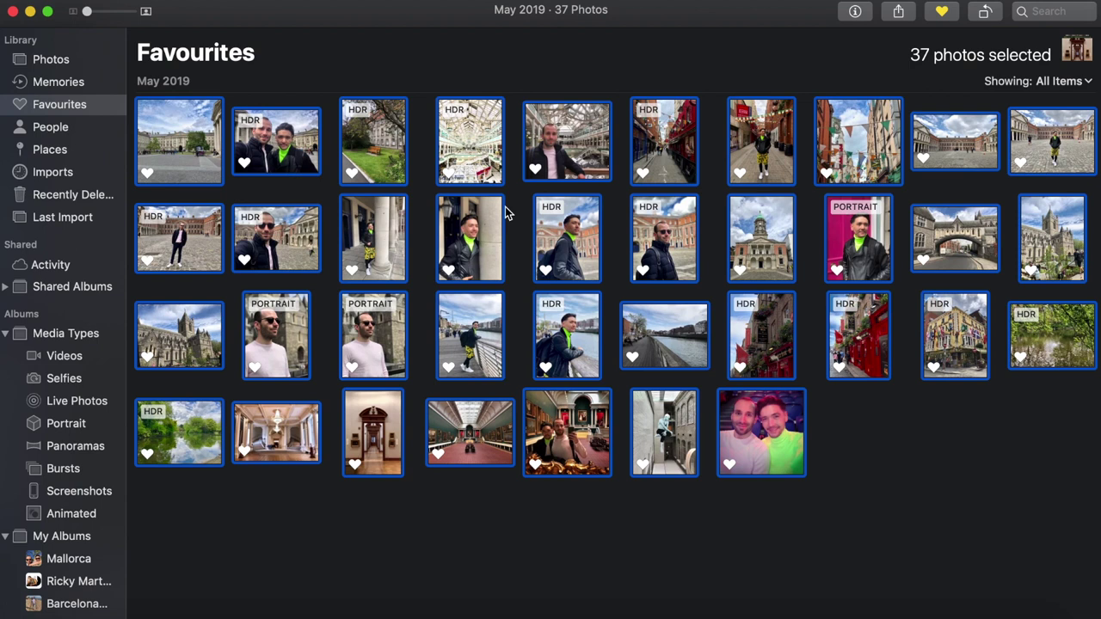
left_click(826, 499)
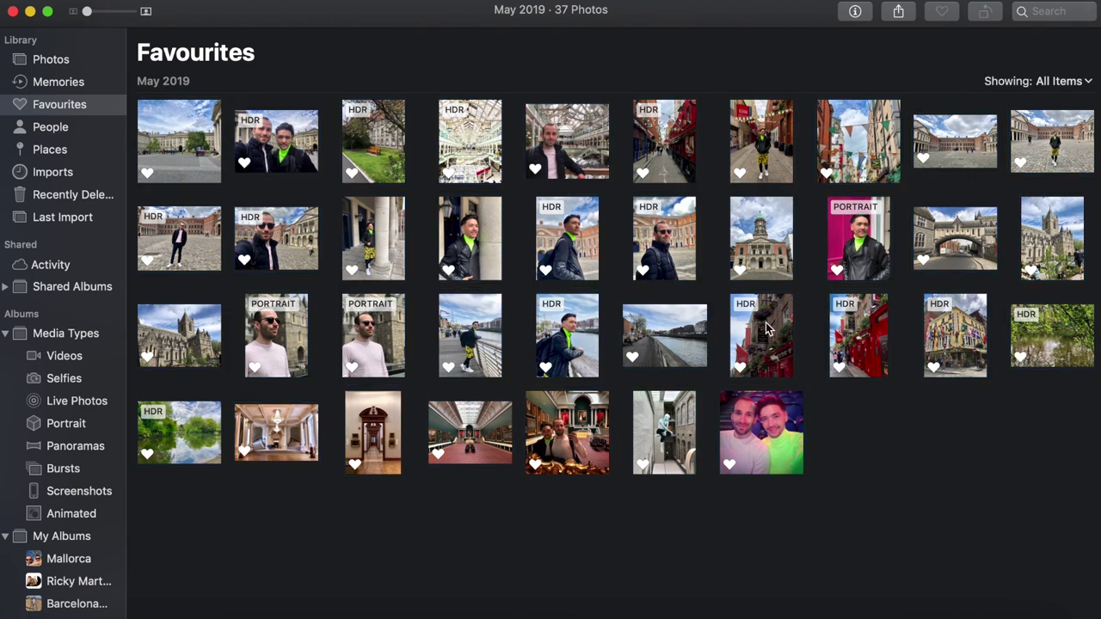
left_click(940, 357)
key("super+a")
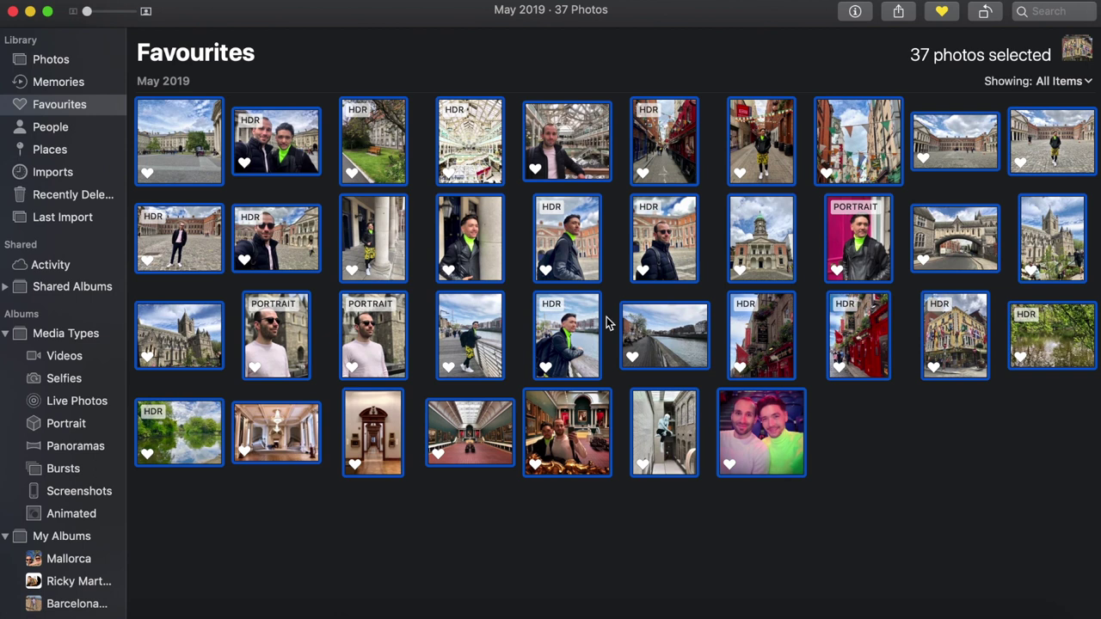
left_click(297, 562)
left_click_drag(201, 555, 1100, 93)
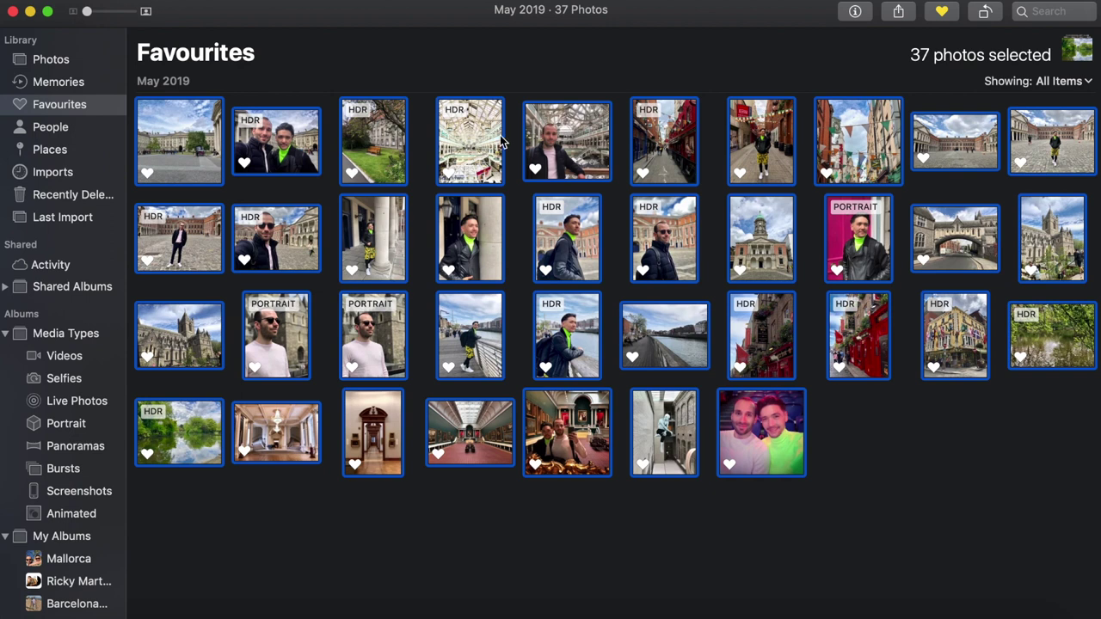
- Bring up the Create > Book submenu for the selected photos
right_click(567, 136)
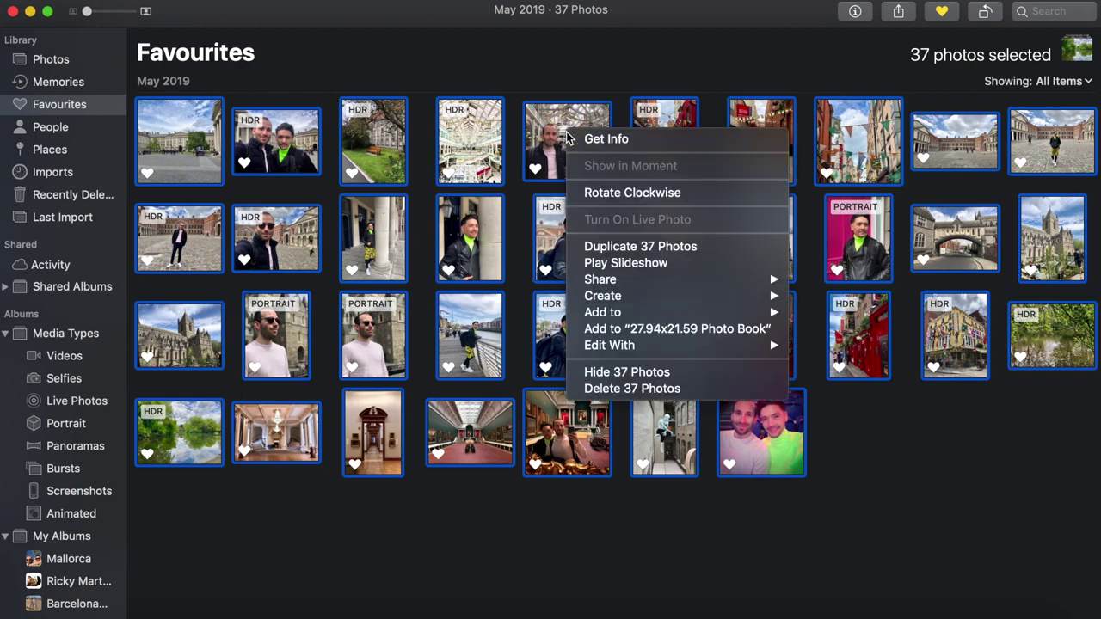
mouse_move(729, 308)
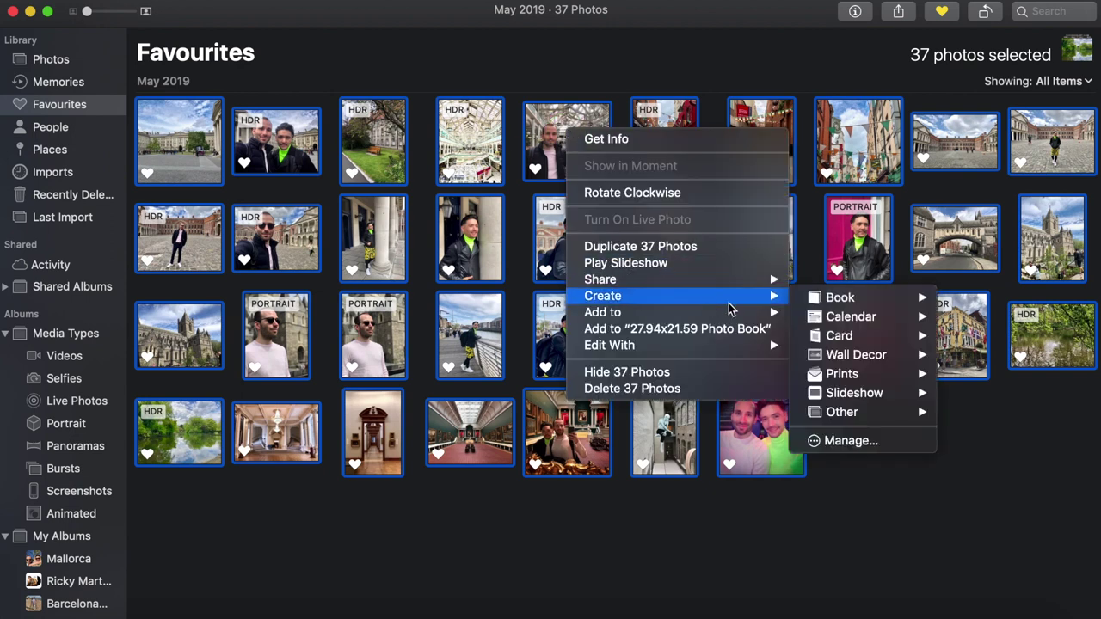
mouse_move(815, 302)
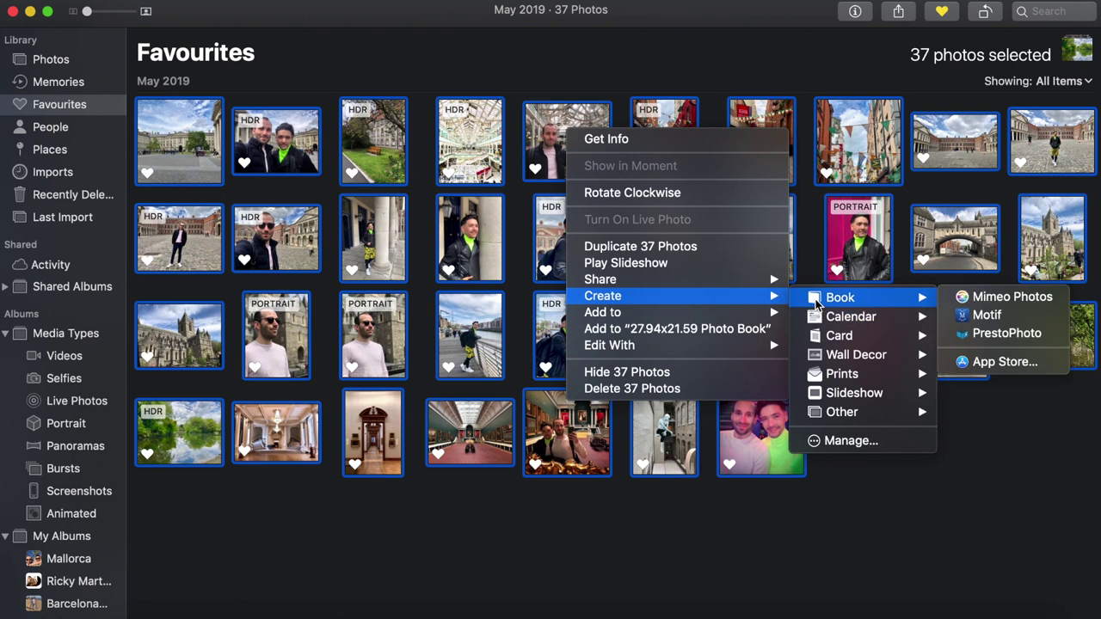
- Start a PrestoPhoto book and choose the Landscape Photo Books type
left_click(995, 340)
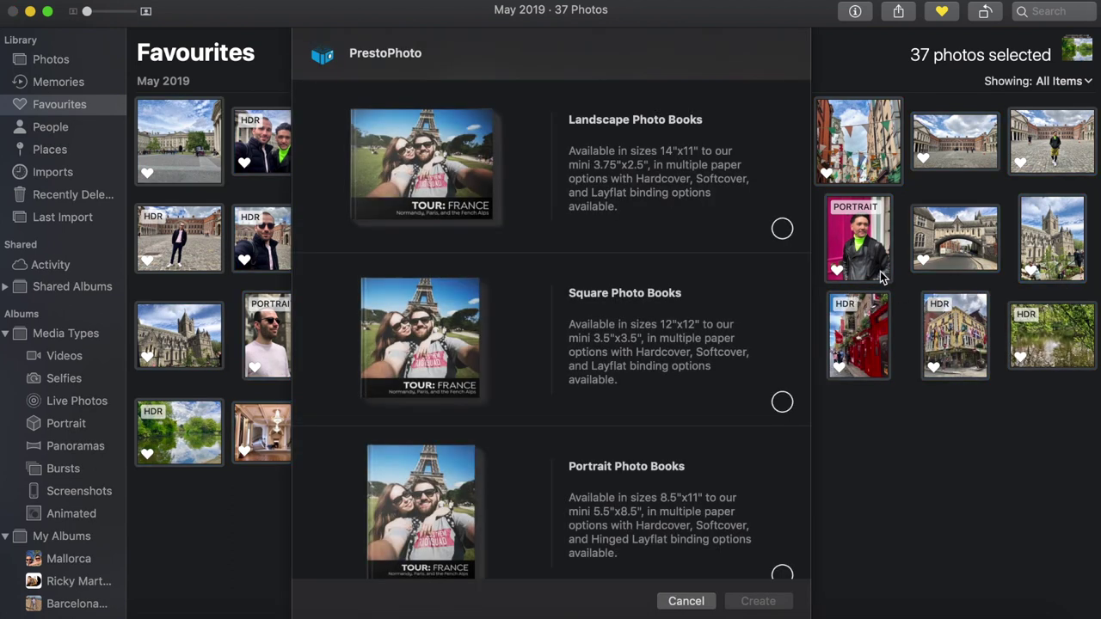
left_click(755, 205)
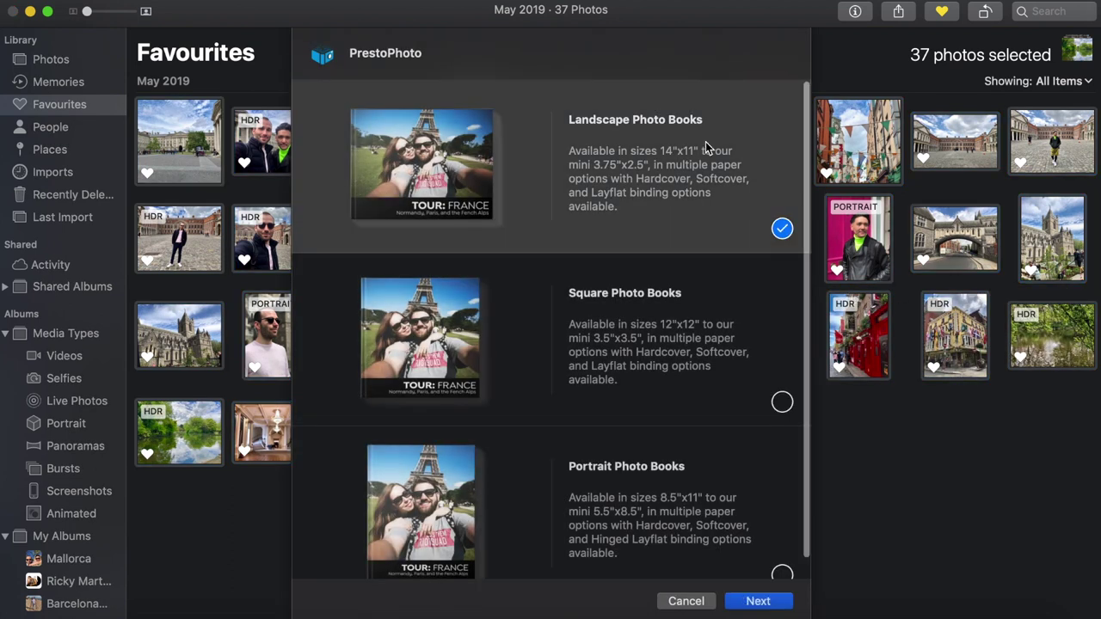
scroll(708, 147, "down", 1)
scroll(713, 277, "up", 1)
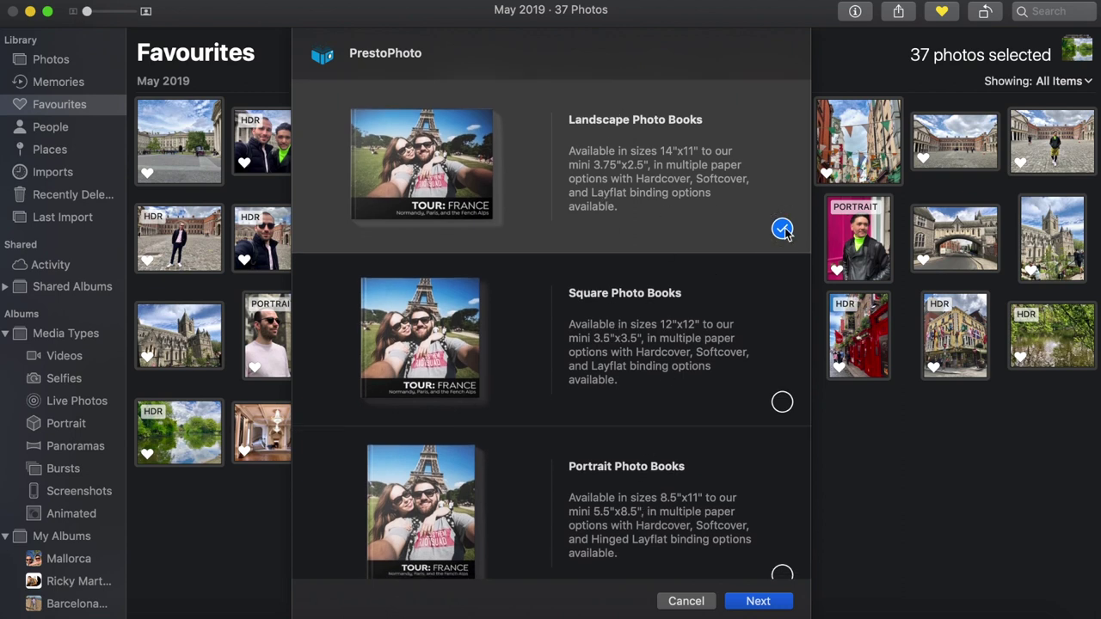
left_click(768, 606)
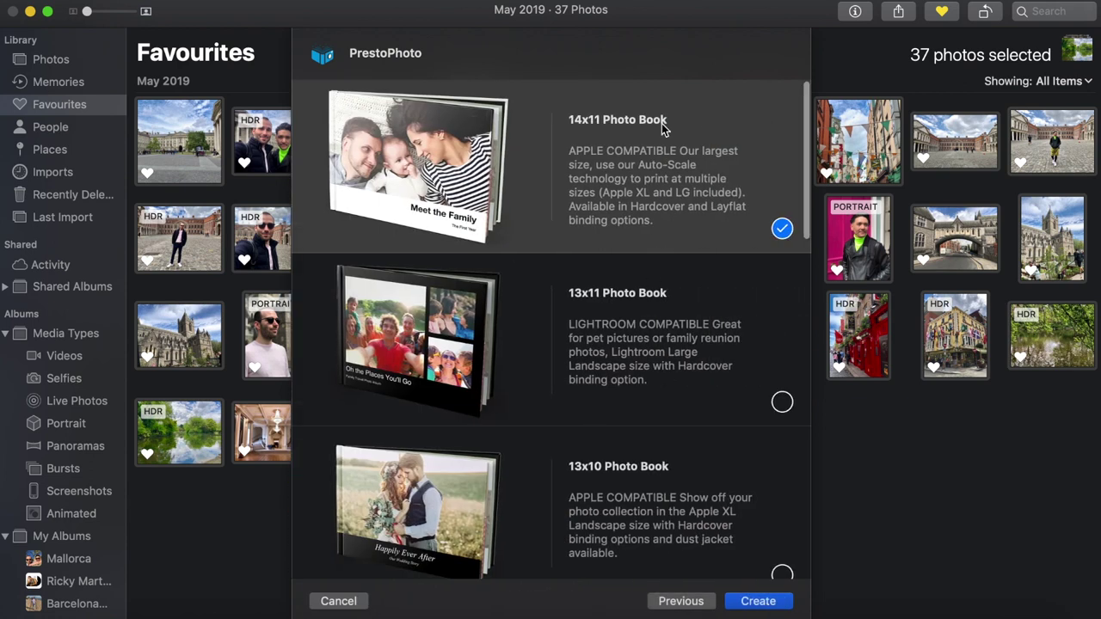
- Pick the 11x8.5 Photo Book size from the size list
scroll(666, 133, "down", 10)
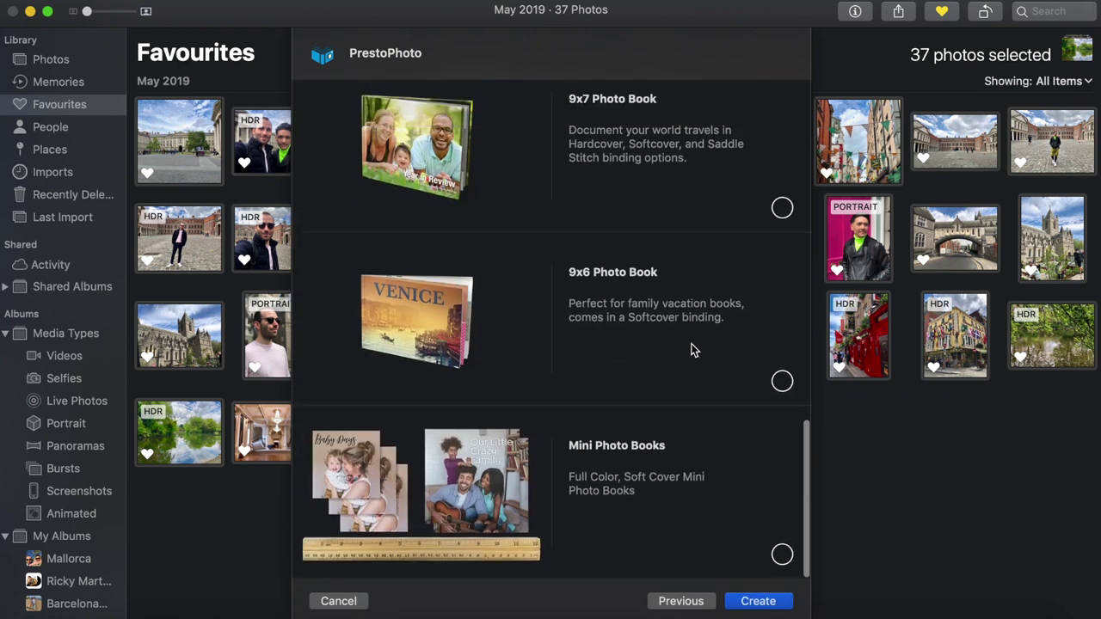
scroll(693, 349, "up", 10)
scroll(676, 225, "down", 10)
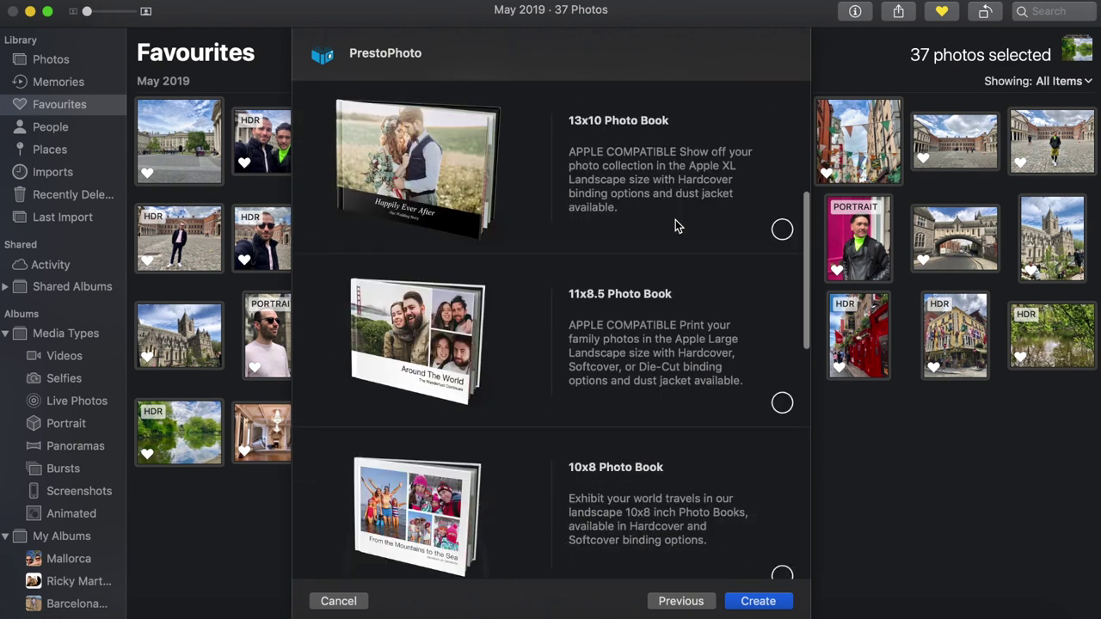
scroll(676, 225, "down", 3)
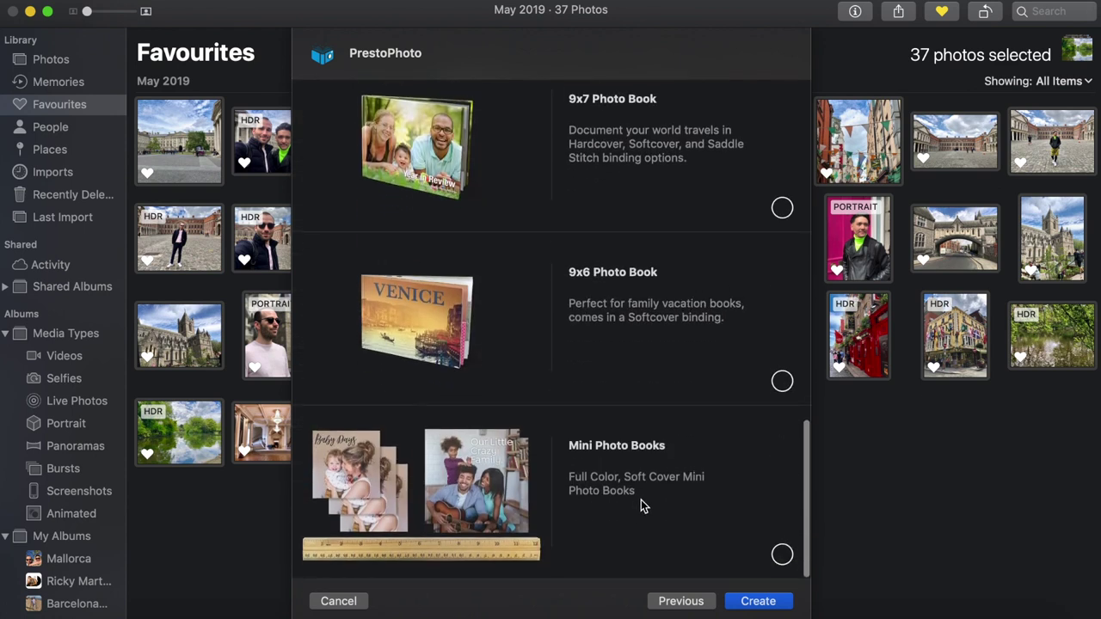
scroll(665, 342, "up", 10)
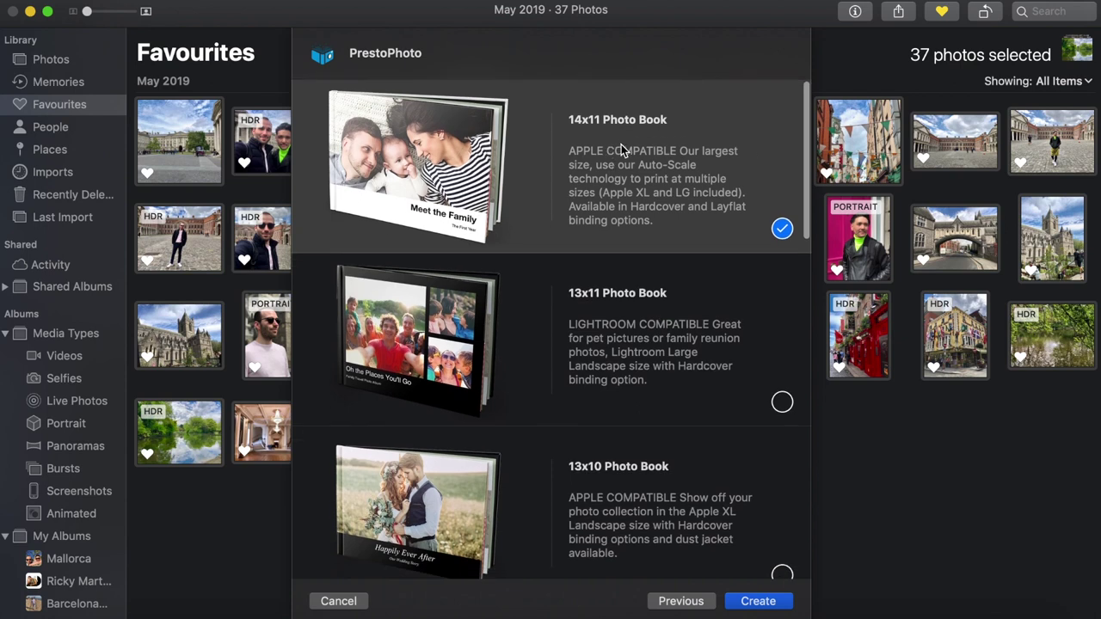
scroll(621, 174, "down", 3)
scroll(620, 170, "down", 3)
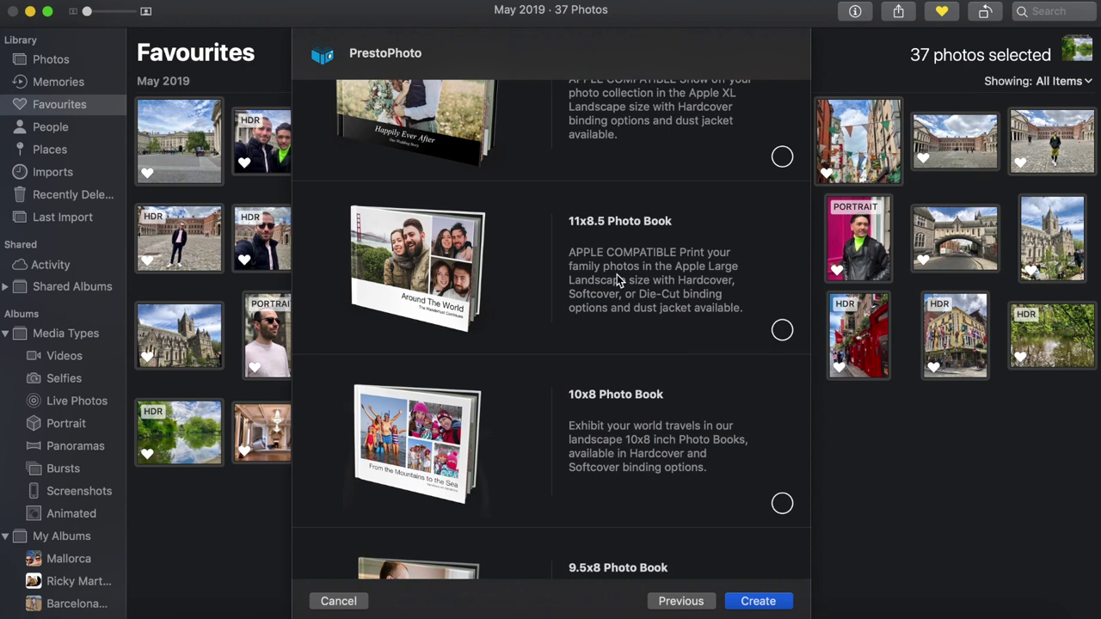
left_click(572, 234)
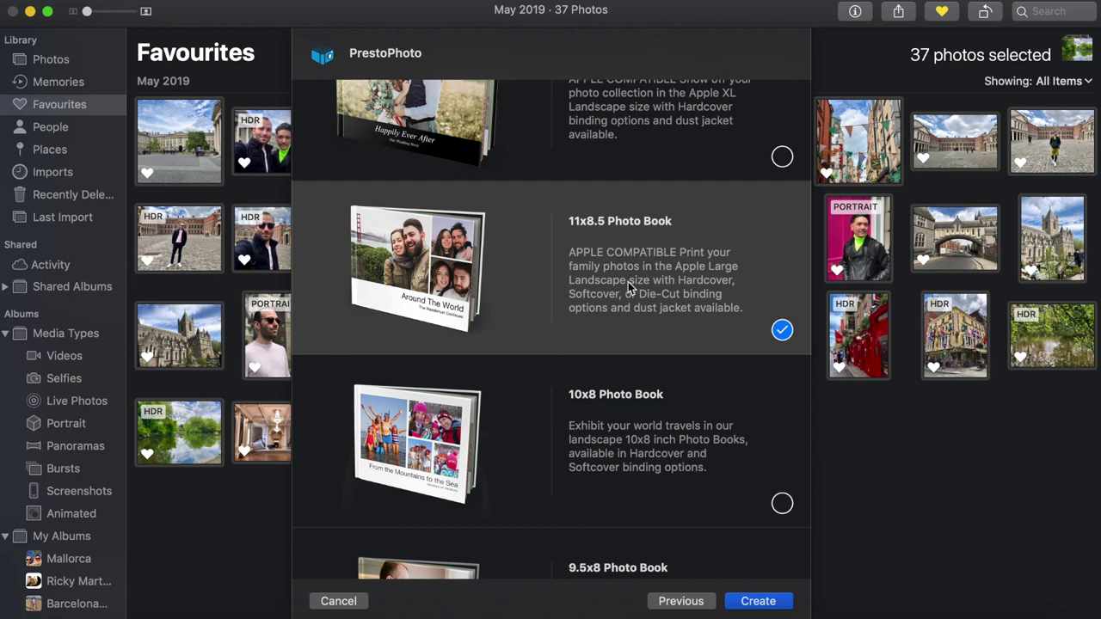
scroll(658, 395, "up", 6)
scroll(659, 395, "down", 2)
scroll(659, 395, "down", 3)
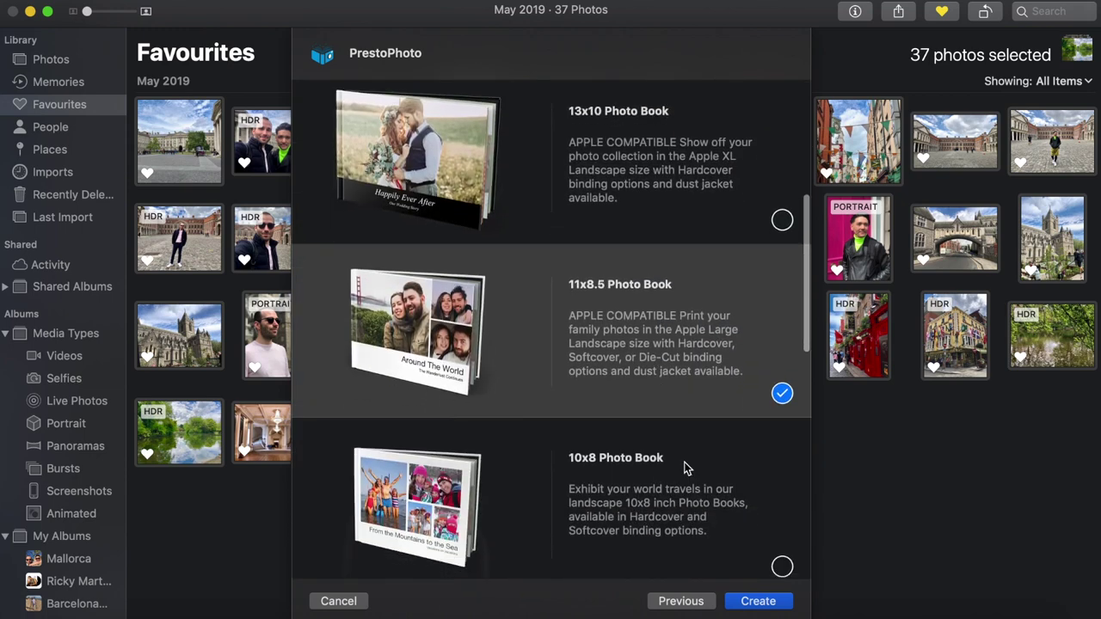
- Create the 20-page book and browse the template list
left_click(753, 601)
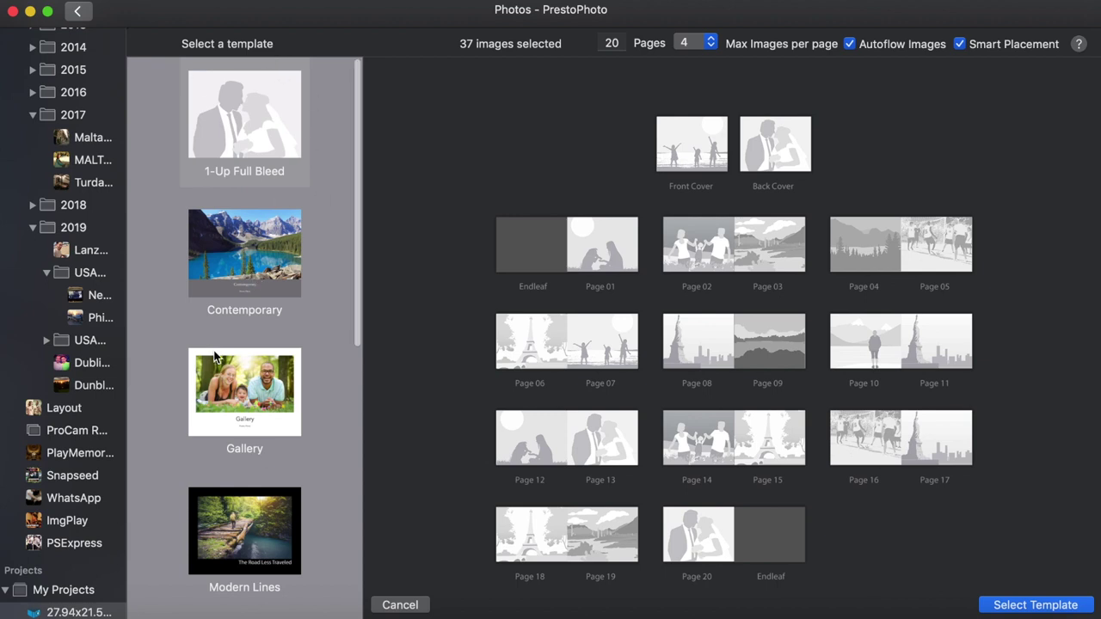
scroll(215, 357, "down", 10)
scroll(249, 318, "up", 10)
scroll(264, 297, "down", 10)
scroll(265, 297, "up", 10)
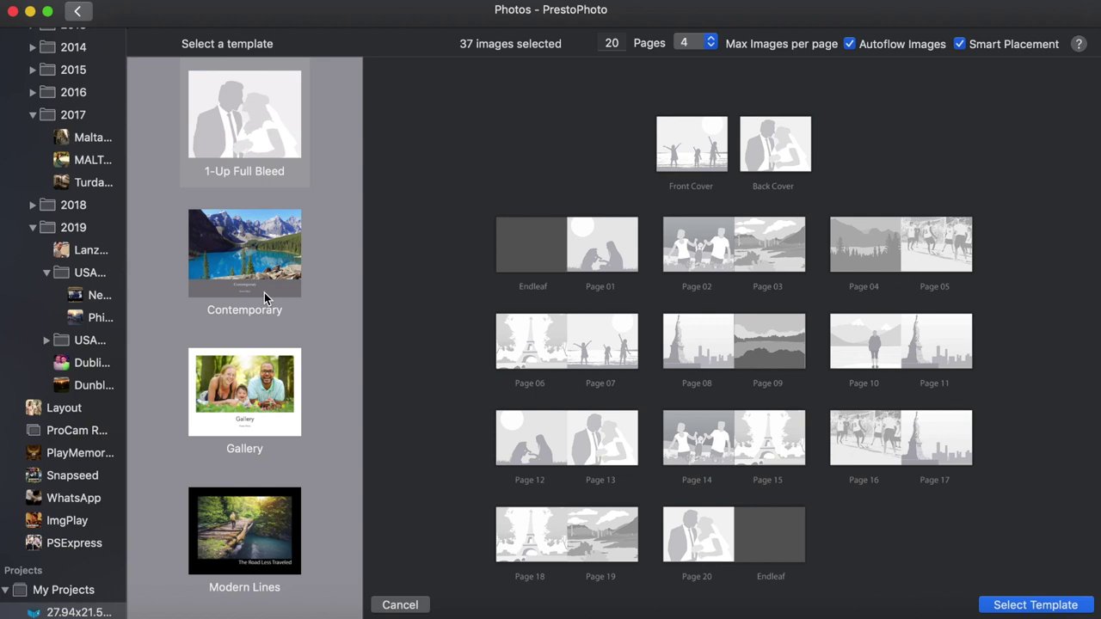
scroll(264, 292, "down", 5)
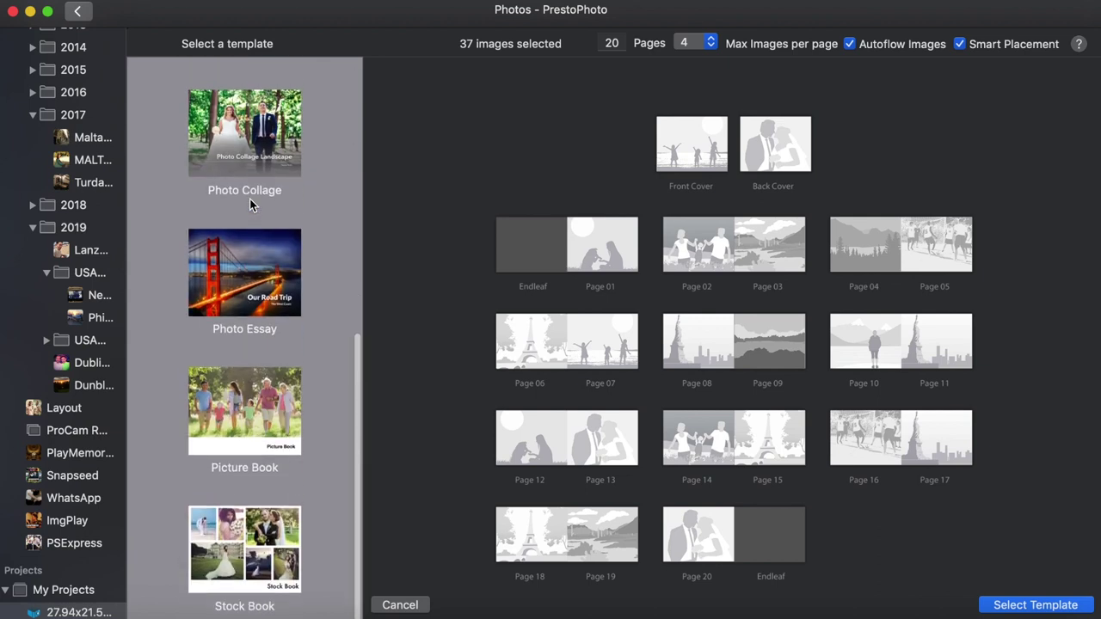
scroll(249, 198, "up", 6)
- Preview Contemporary, Gallery, Modern Lines, Photo Collage, Photo Essay, Picture Book and Stock Book templates
left_click(242, 247)
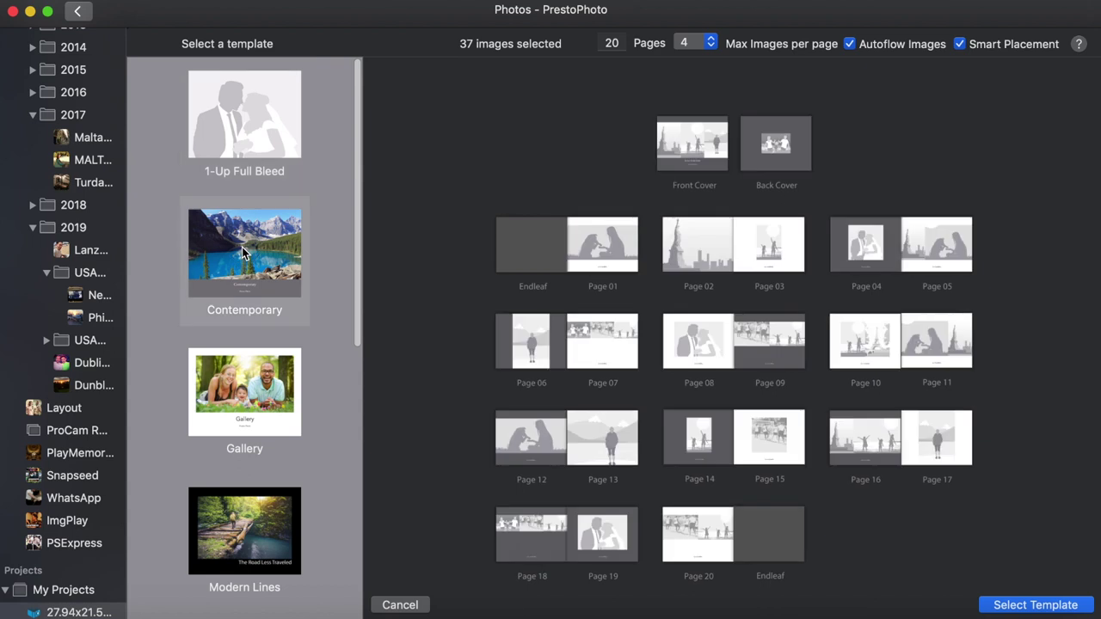
left_click(239, 392)
scroll(250, 273, "down", 5)
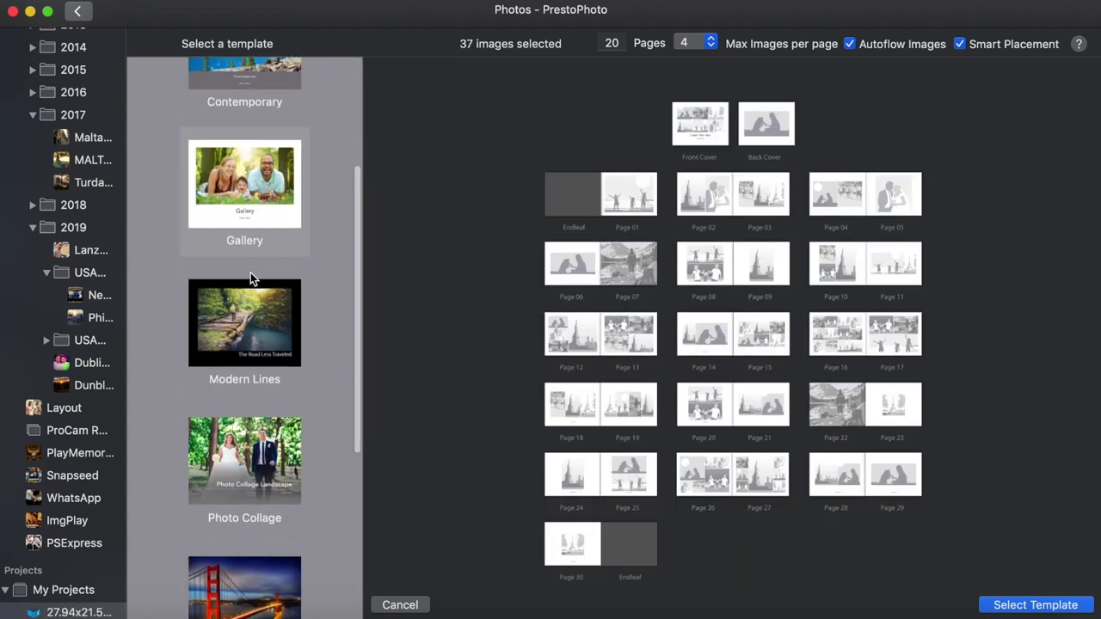
left_click(249, 312)
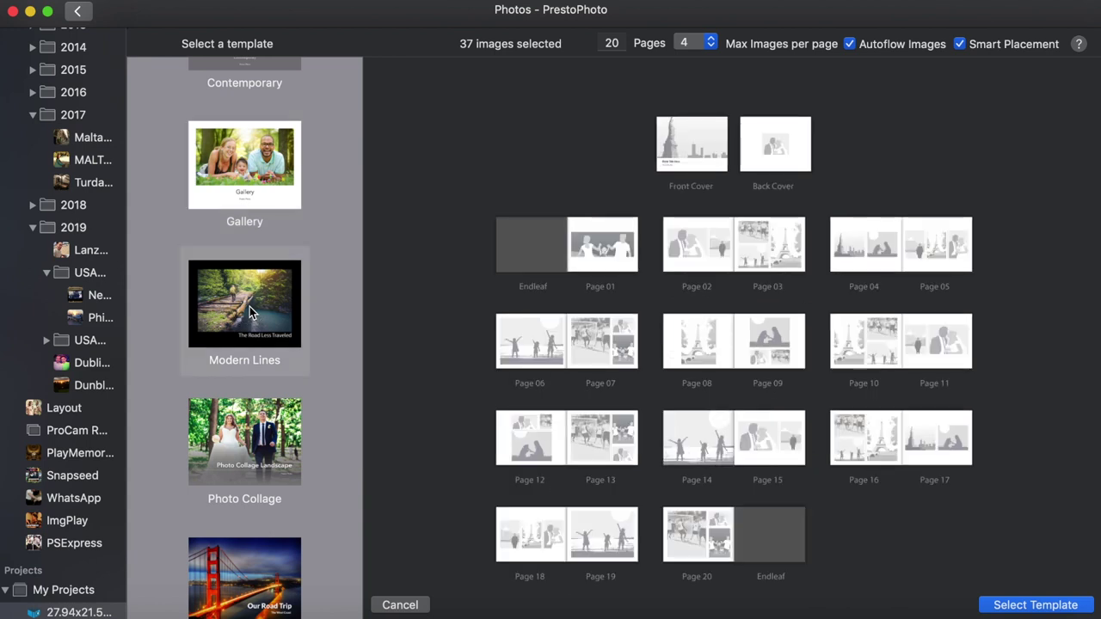
scroll(251, 311, "down", 4)
left_click(243, 322)
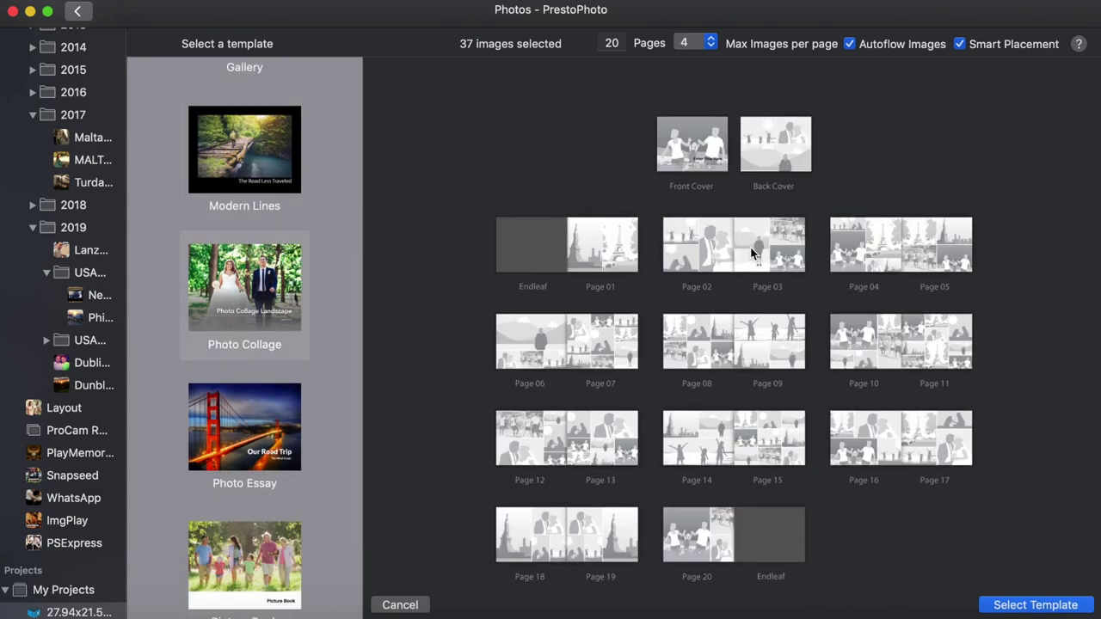
left_click(258, 436)
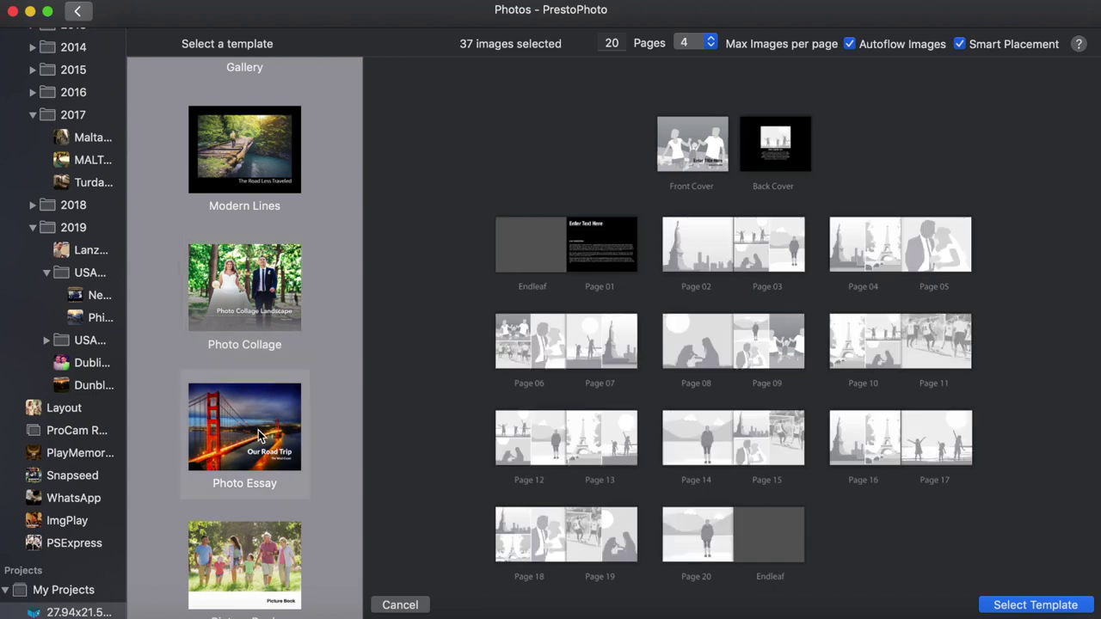
scroll(284, 279, "down", 4)
left_click(262, 391)
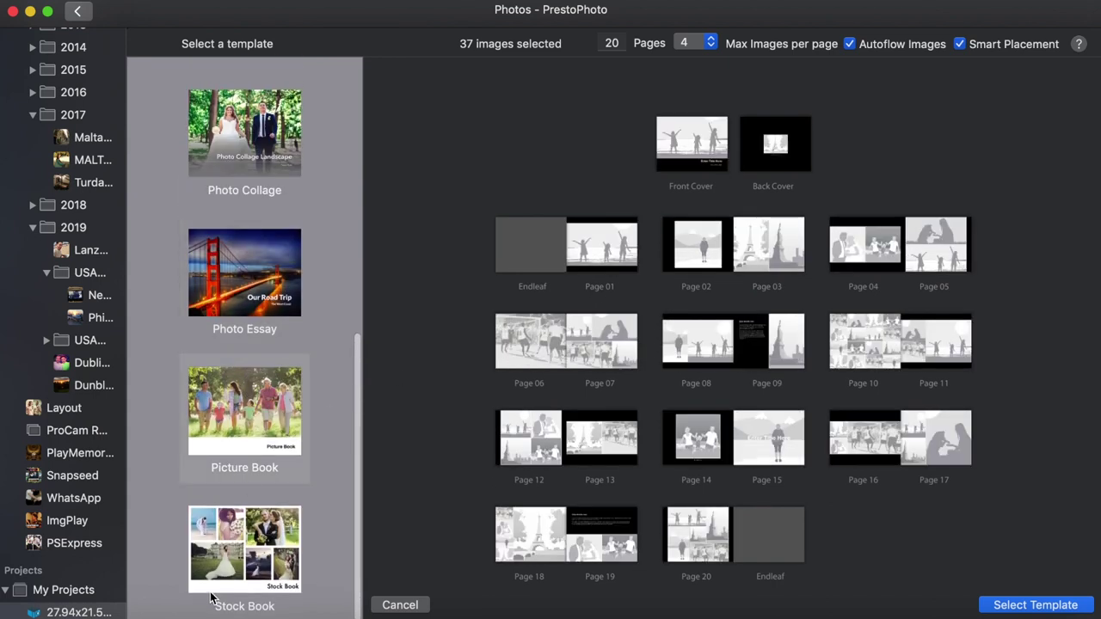
left_click(248, 543)
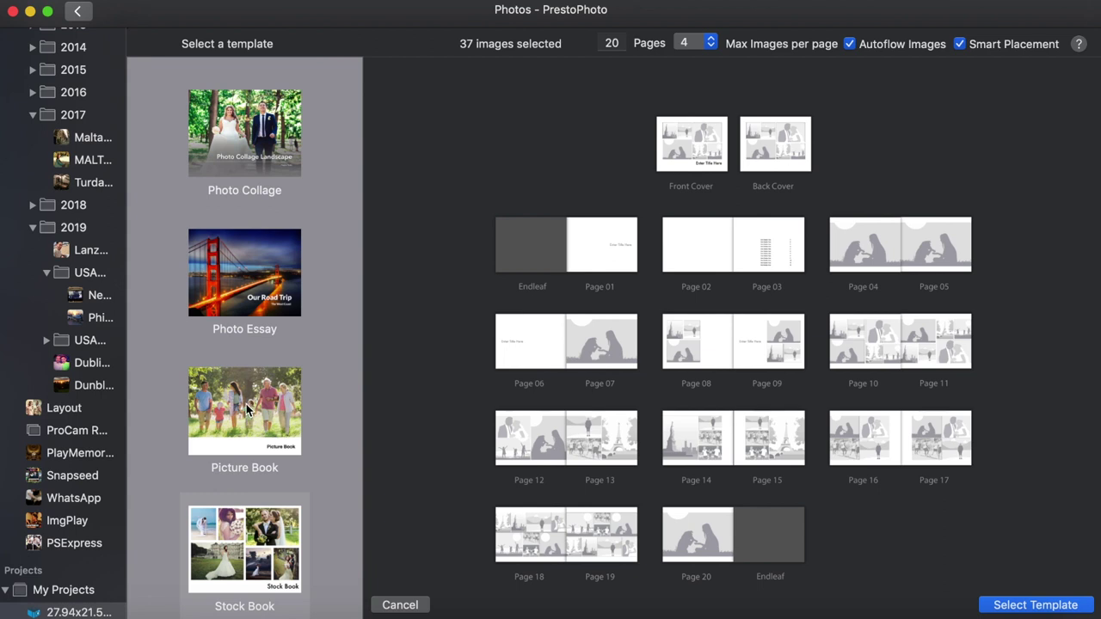
scroll(245, 284, "up", 6)
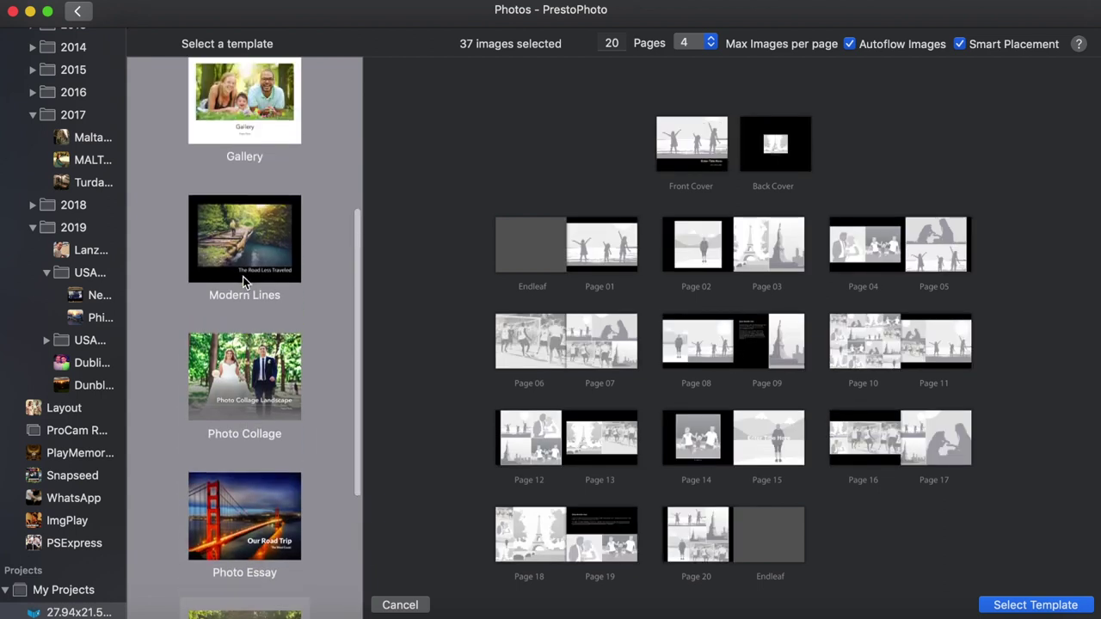
scroll(244, 281, "up", 3)
left_click(244, 281)
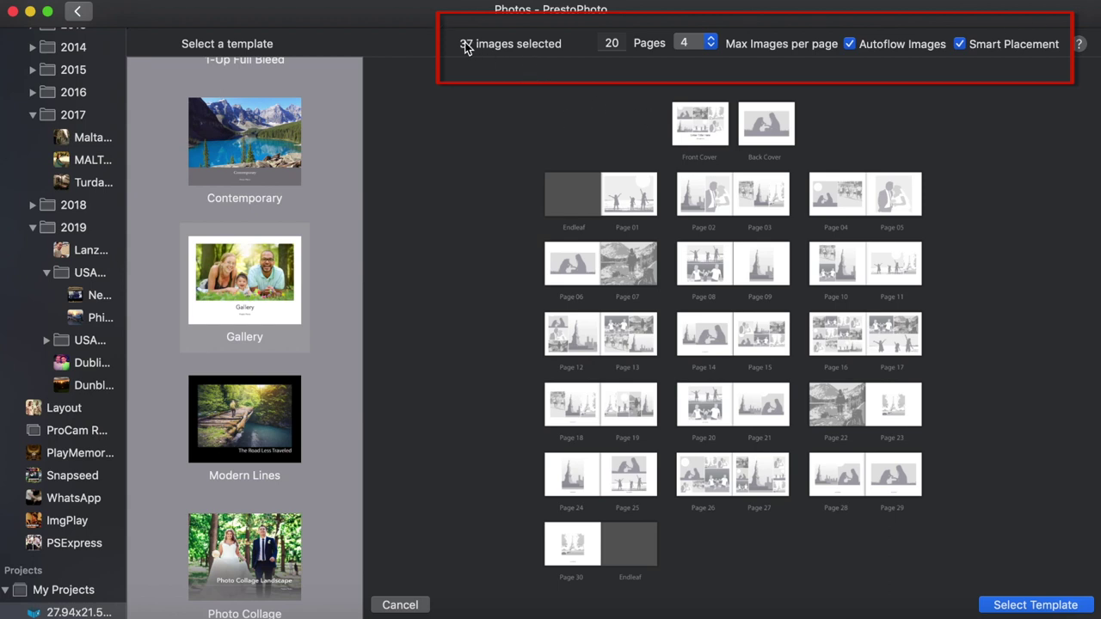
left_click(618, 48)
left_click(709, 41)
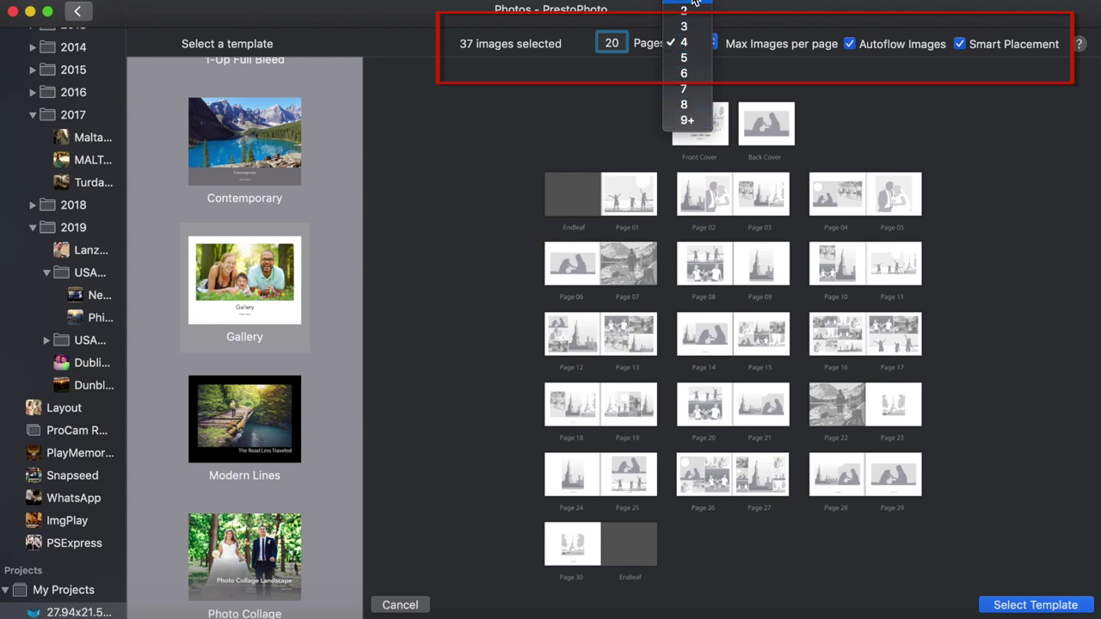
left_click(698, 41)
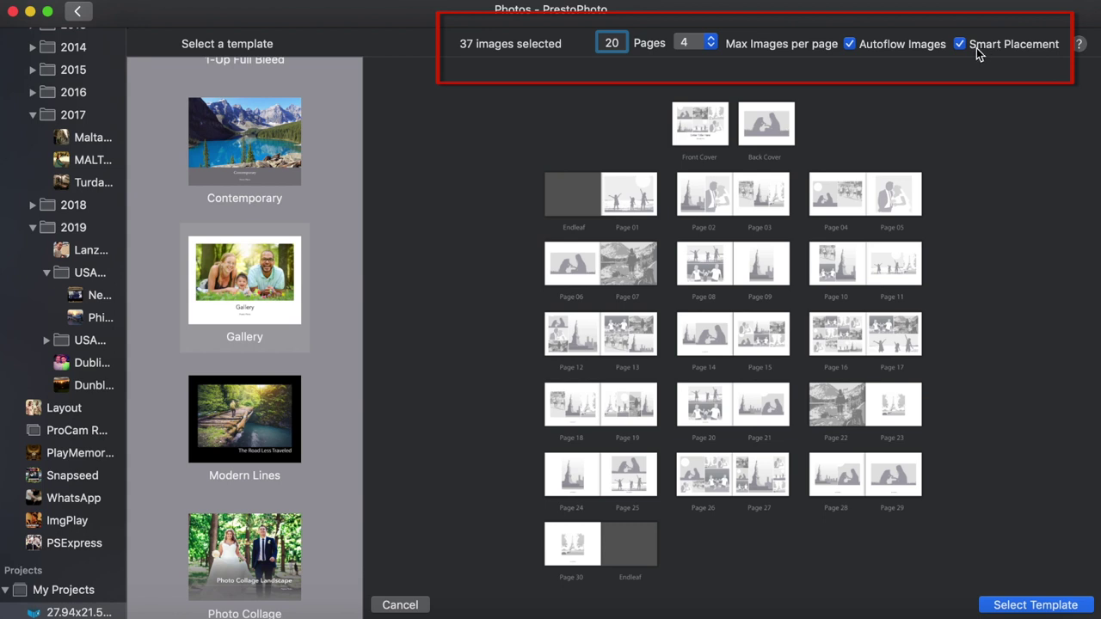
left_click(1079, 43)
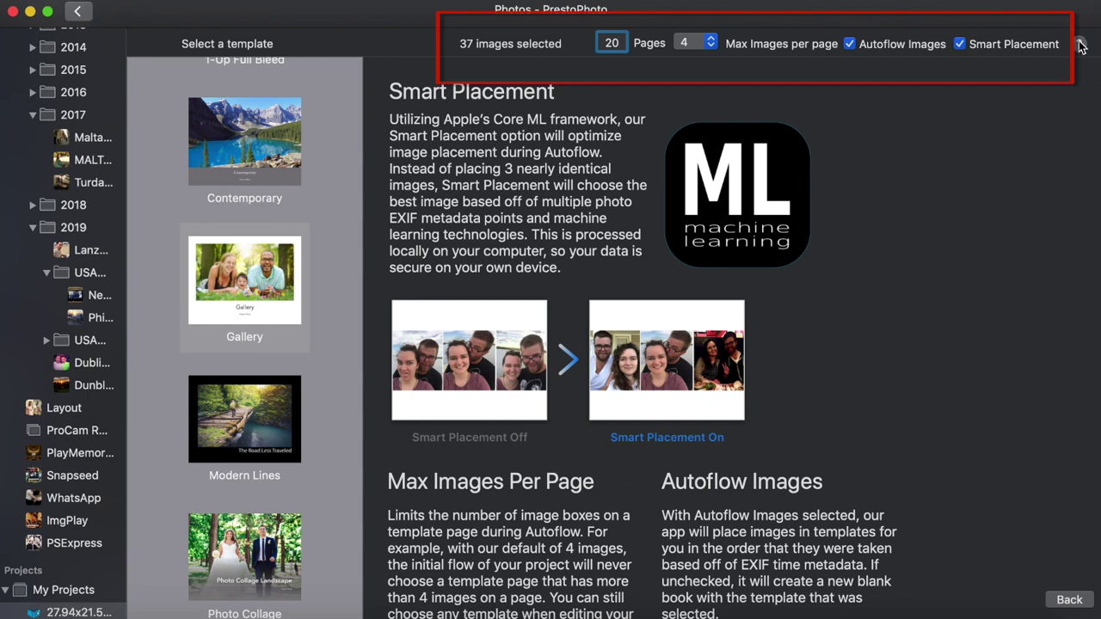
left_click(1070, 601)
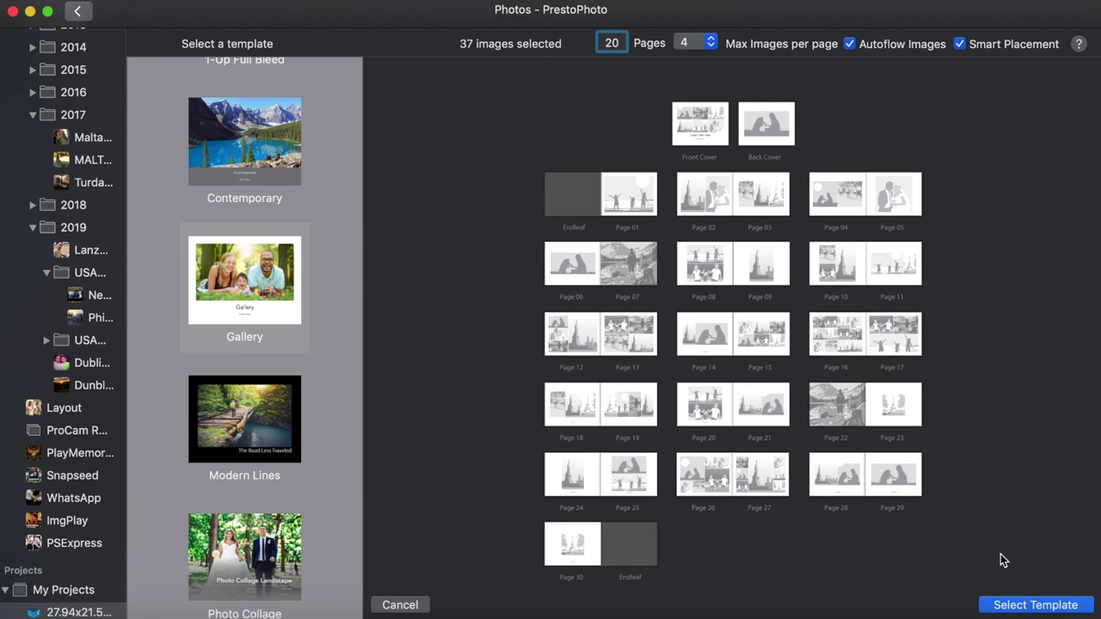
- Confirm the Gallery template to open the book editor on Page 1
left_click(1058, 605)
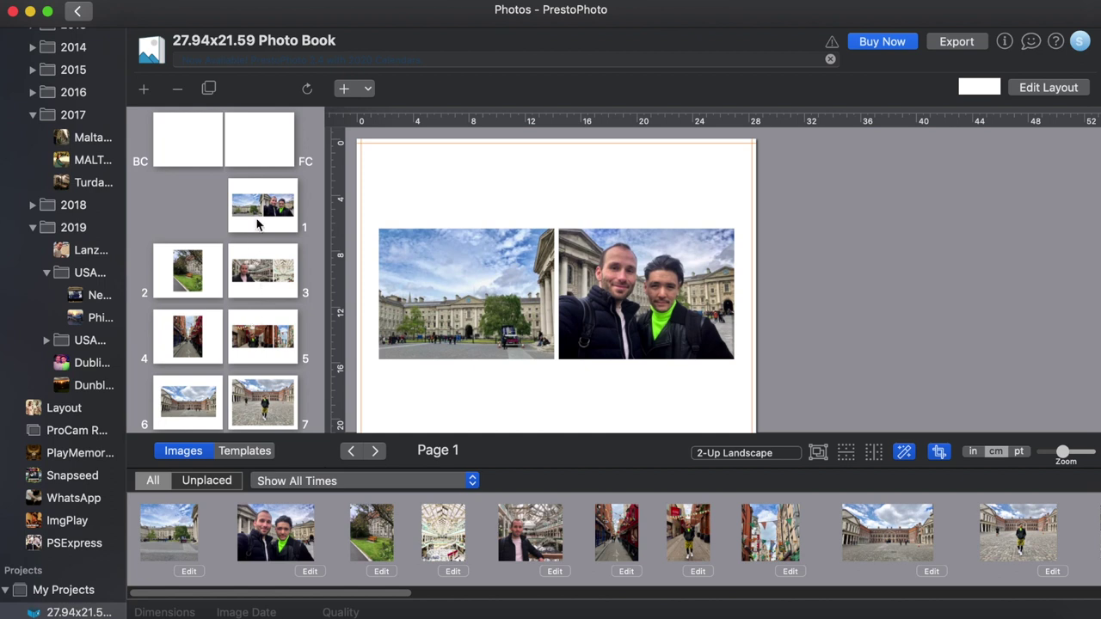
- Step through the autoflowed book's early pages, from Page 2 to Page 11
left_click(199, 273)
left_click(265, 274)
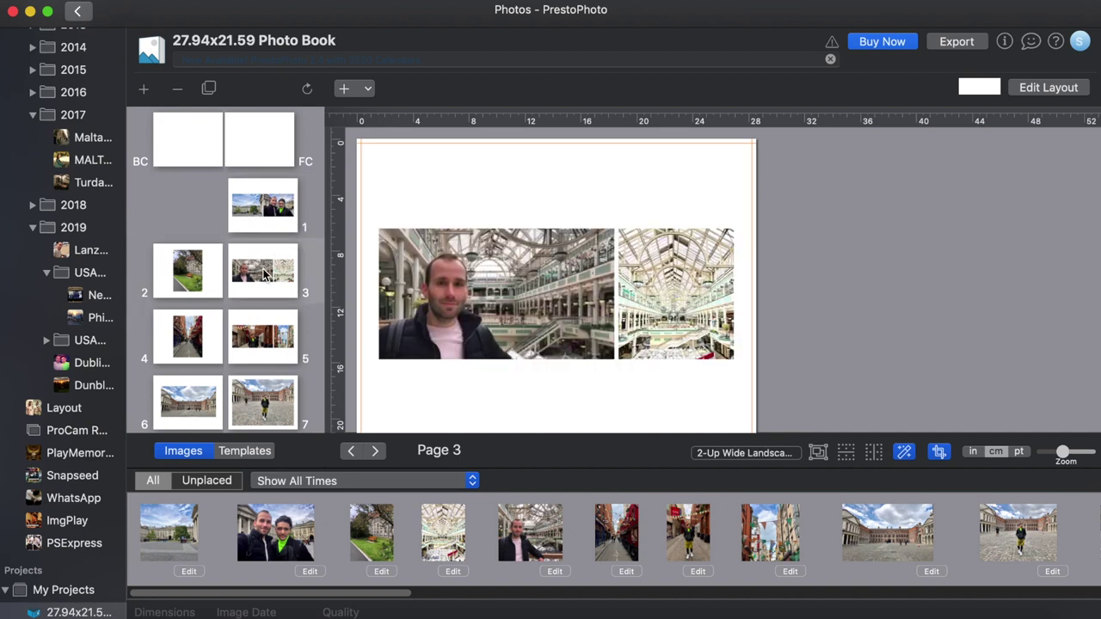
left_click(207, 339)
left_click(262, 340)
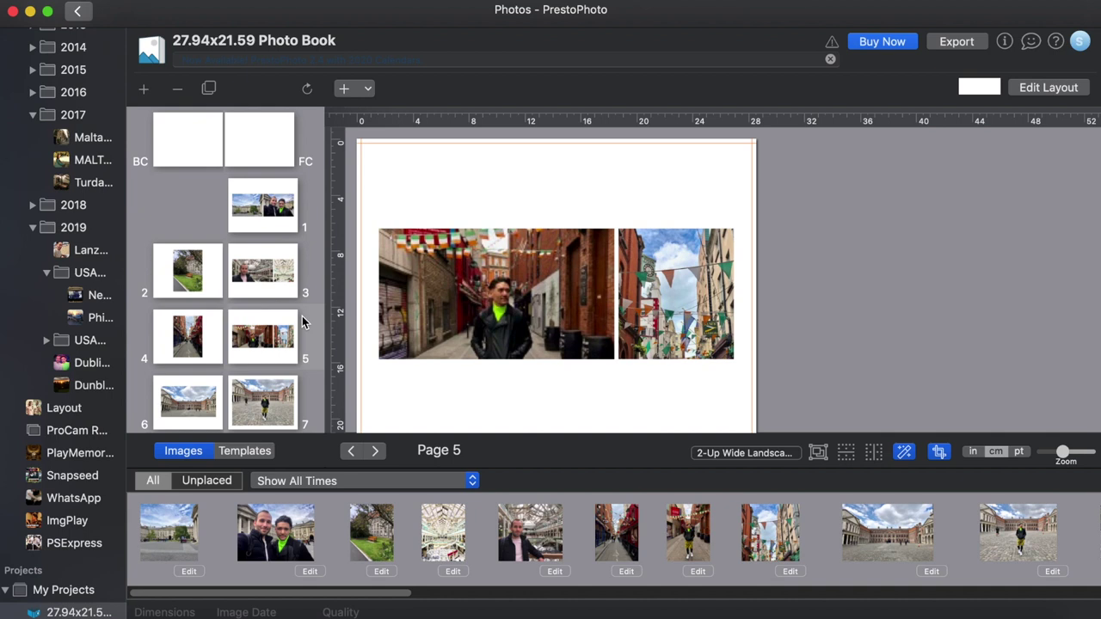
key("Down")
key("Down")
left_click(282, 376)
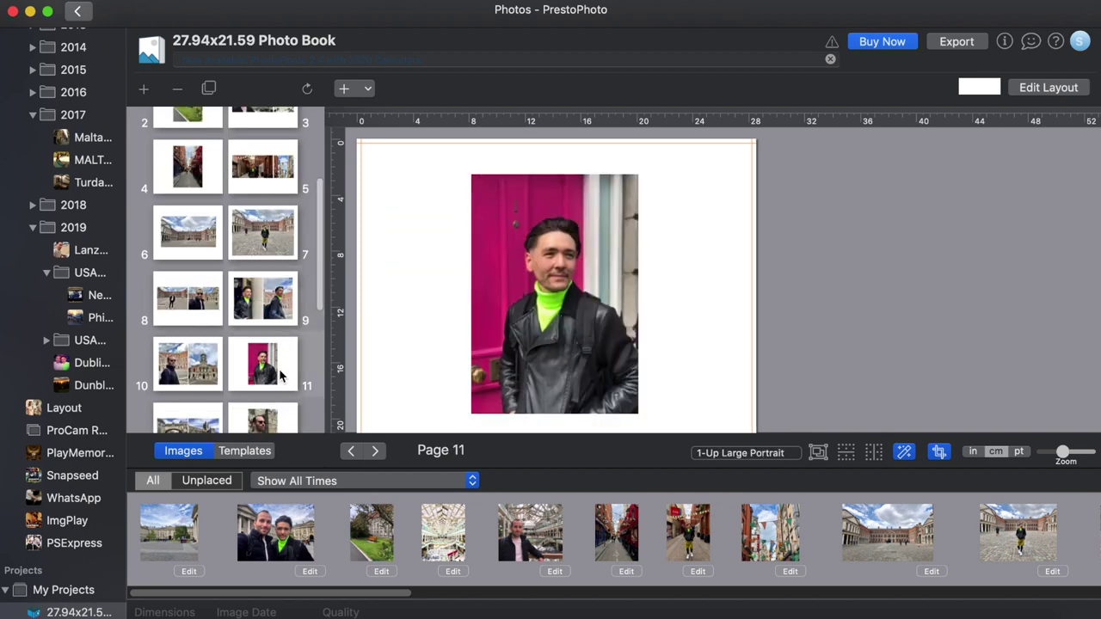
left_click(161, 362)
- Review Pages 12 to 17, ending on Page 18's two lake photos
scroll(190, 326, "down", 3)
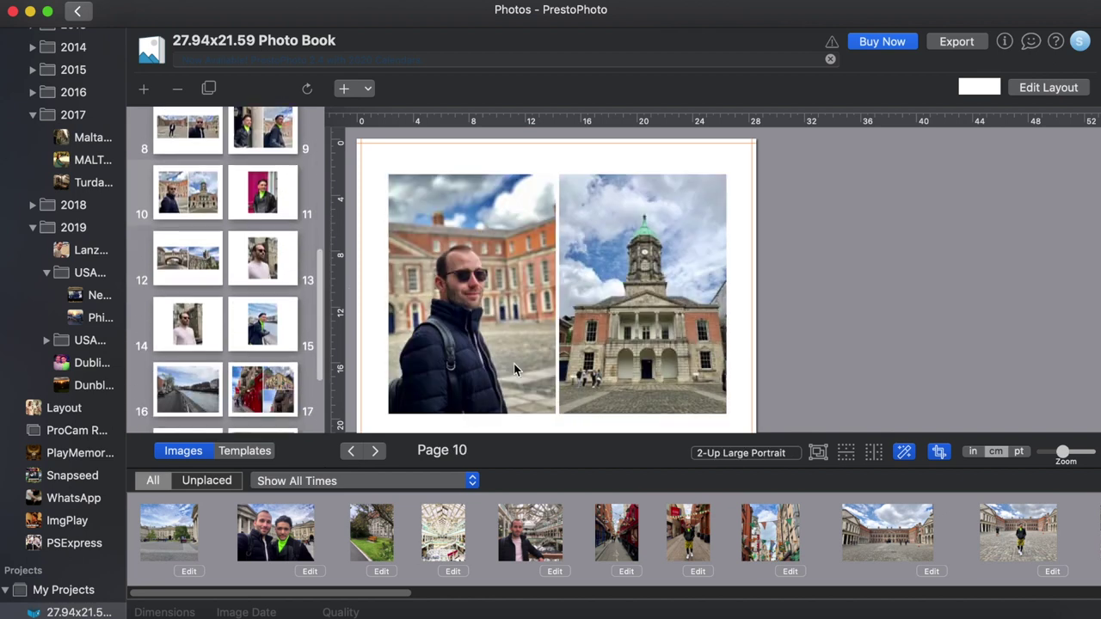
left_click(187, 258)
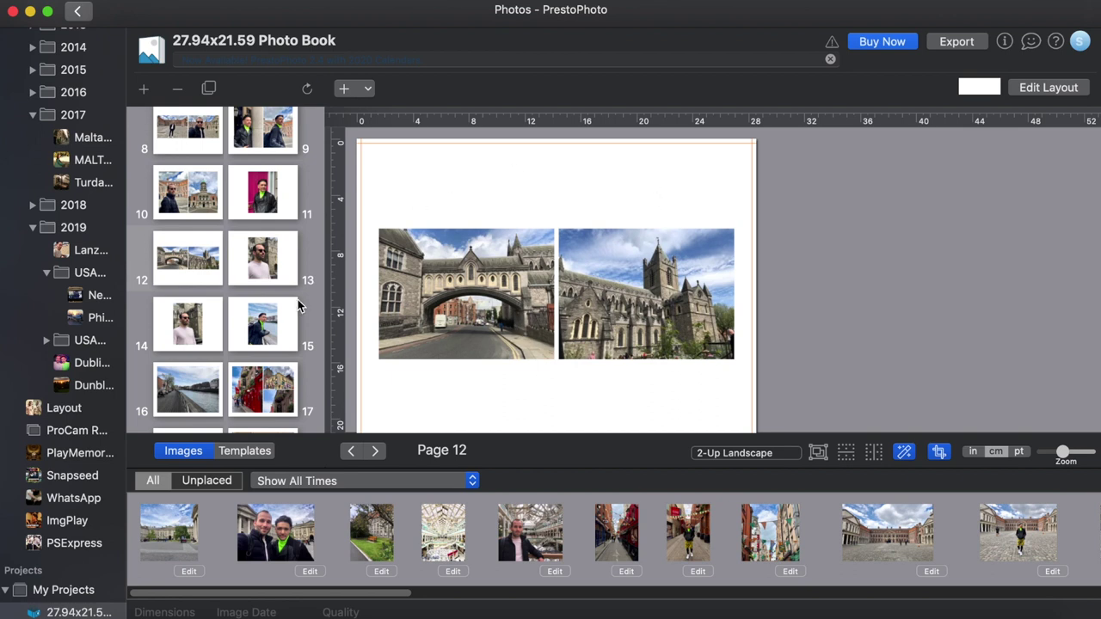
left_click(203, 317)
left_click(264, 329)
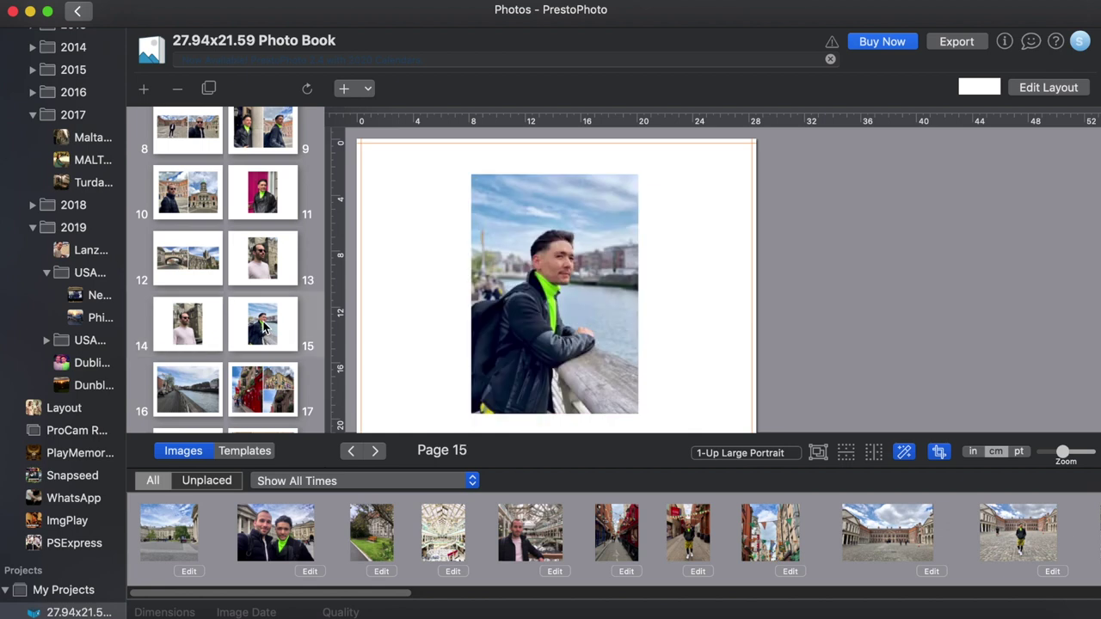
left_click(276, 262)
scroll(275, 275, "down", 3)
left_click(269, 293)
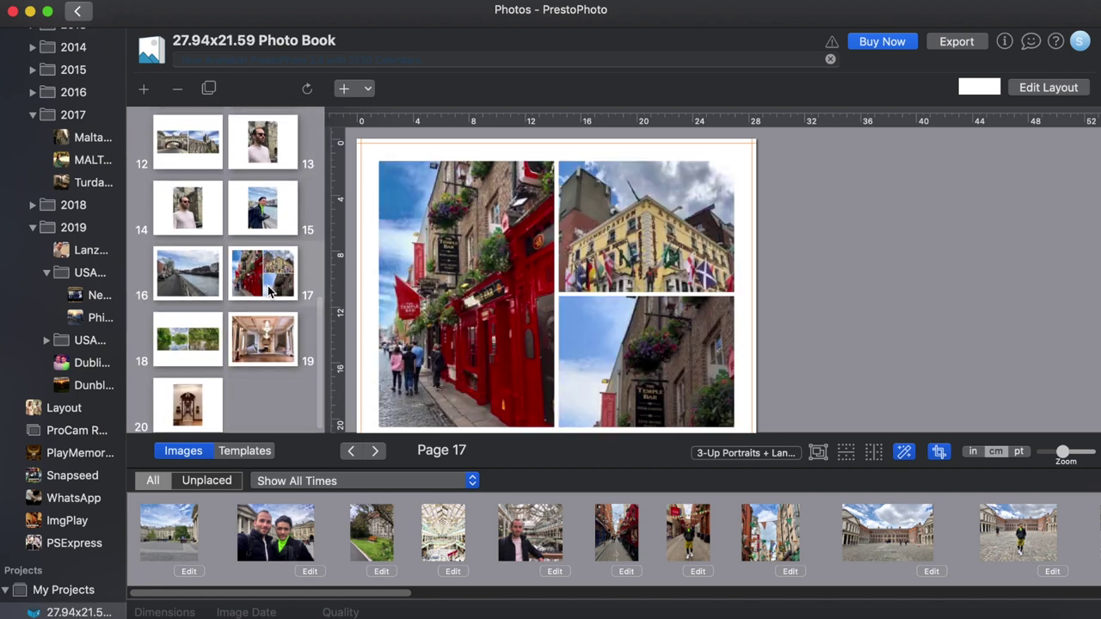
left_click(187, 331)
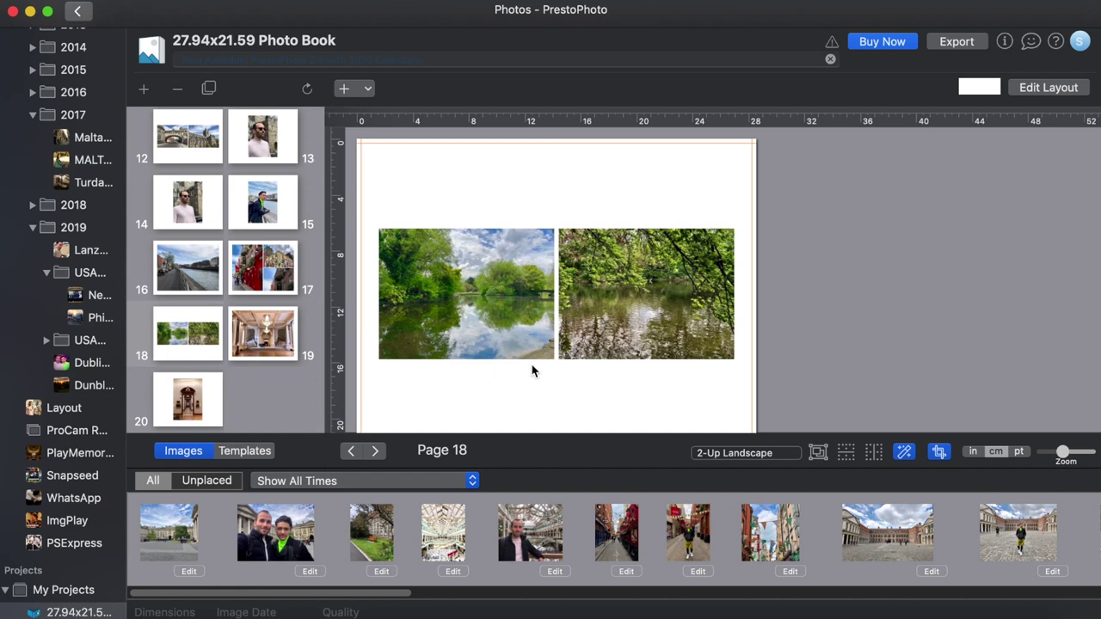
scroll(262, 298, "up", 3)
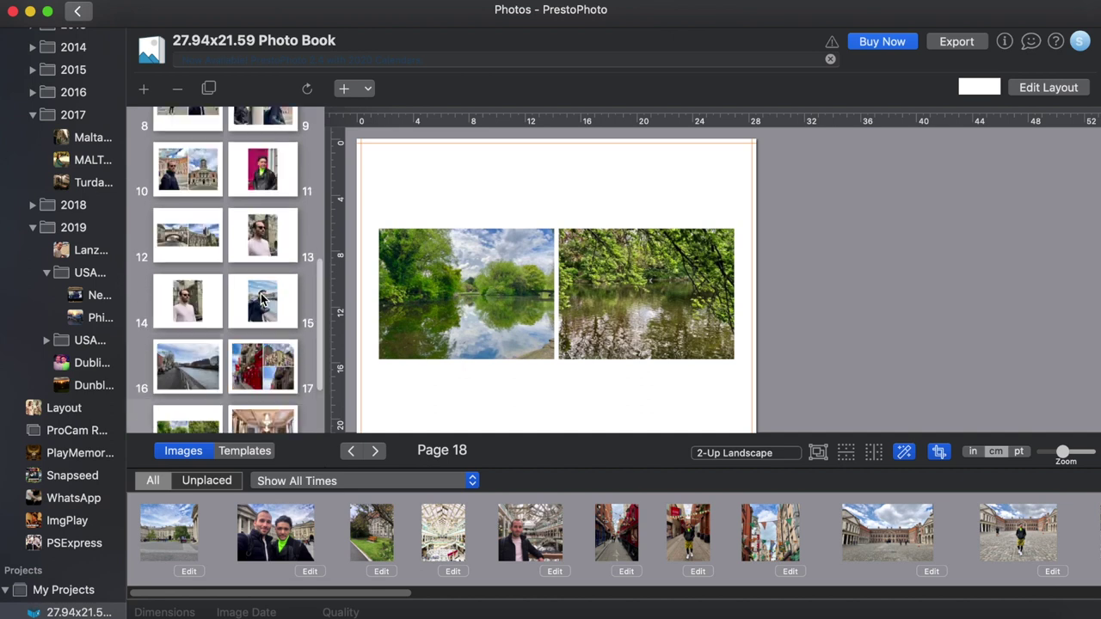
scroll(262, 299, "up", 8)
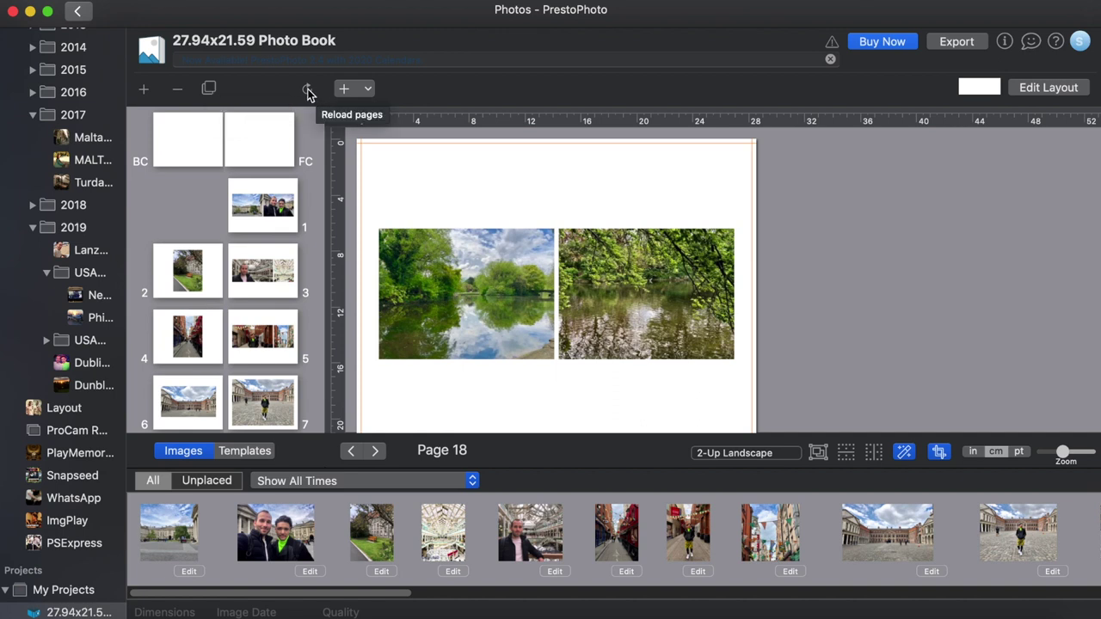
- Choose Add Paragraph from the add-item menu on Page 18
left_click(367, 89)
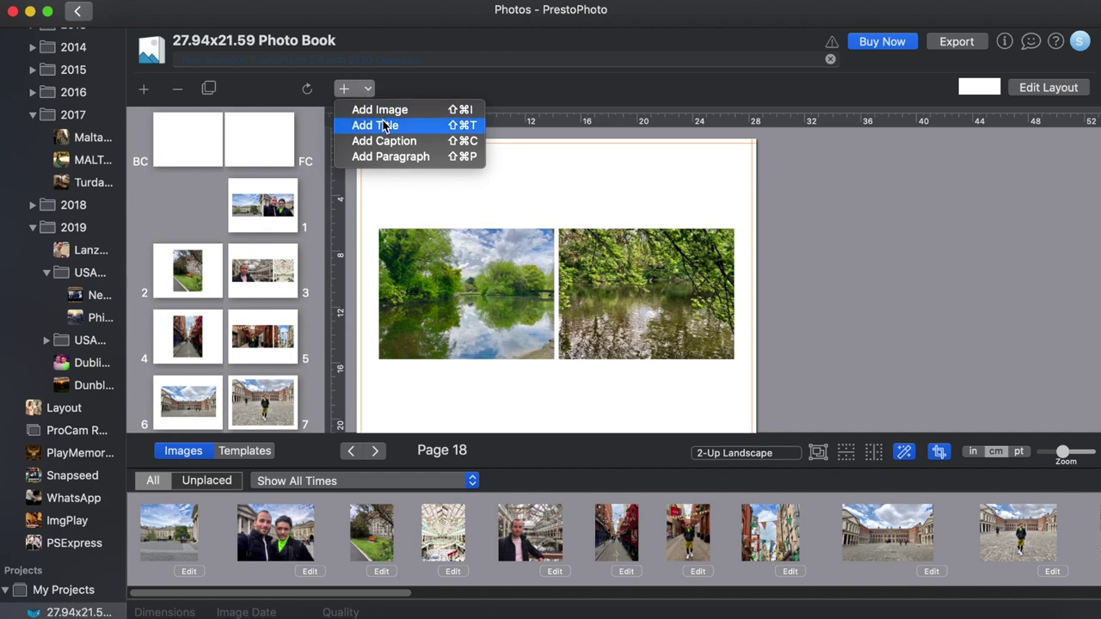
left_click(397, 163)
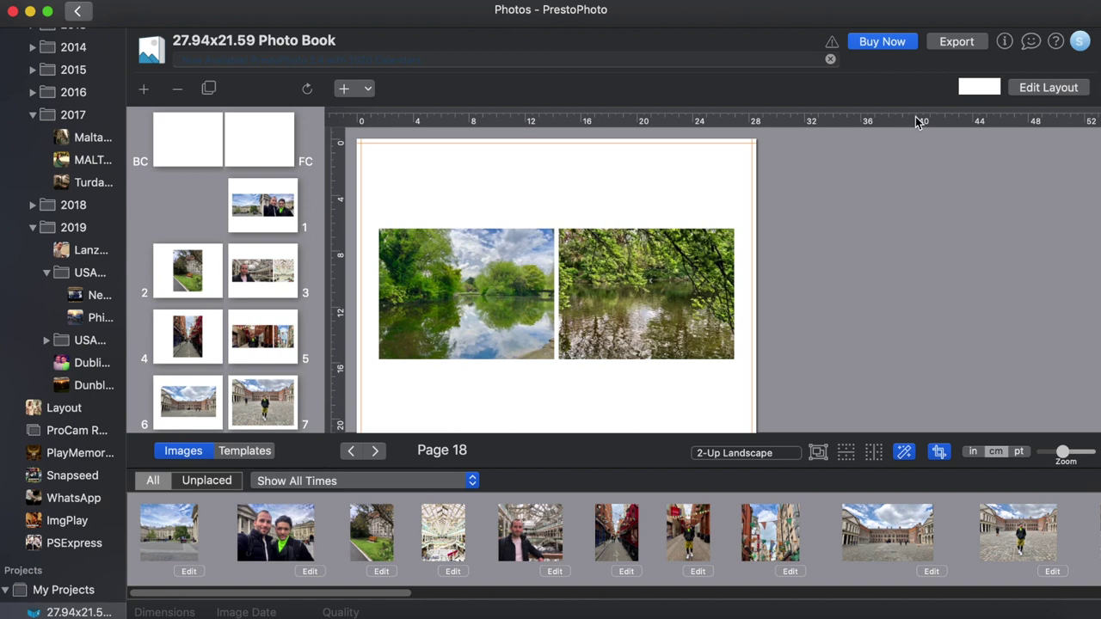
left_click(982, 93)
left_click(945, 124)
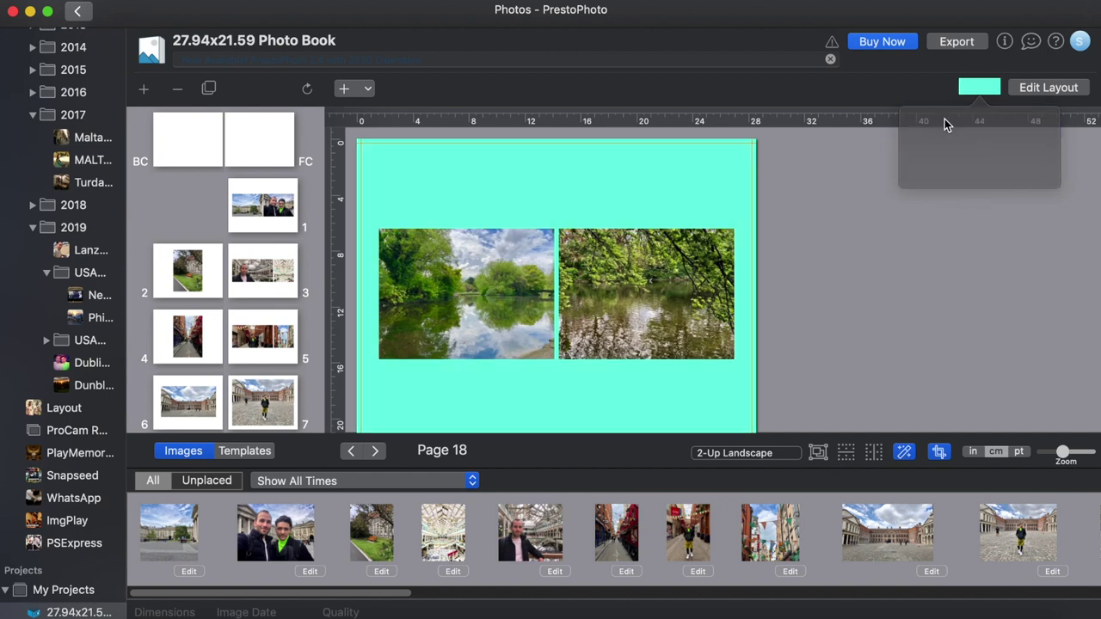
left_click(979, 87)
left_click(995, 135)
left_click(980, 86)
left_click(965, 152)
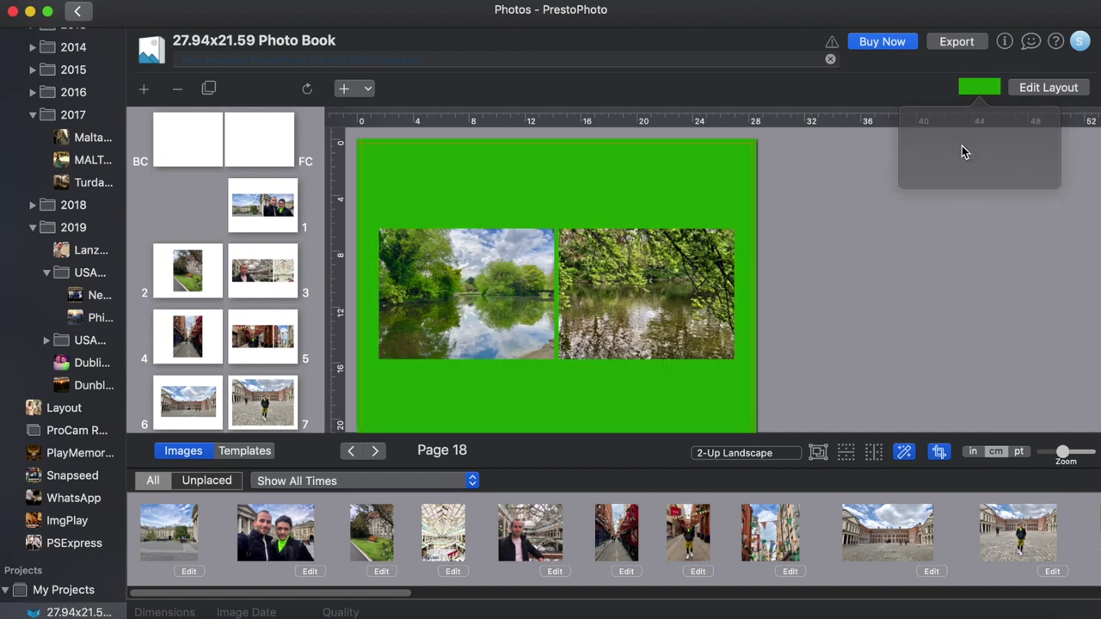
left_click(978, 87)
left_click(993, 182)
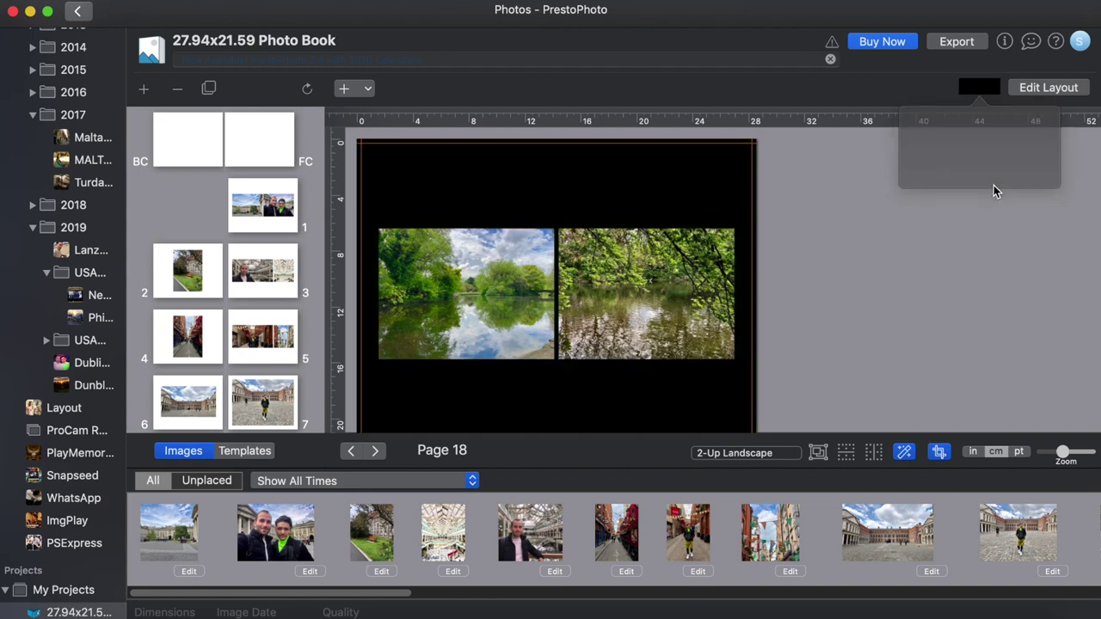
left_click(984, 91)
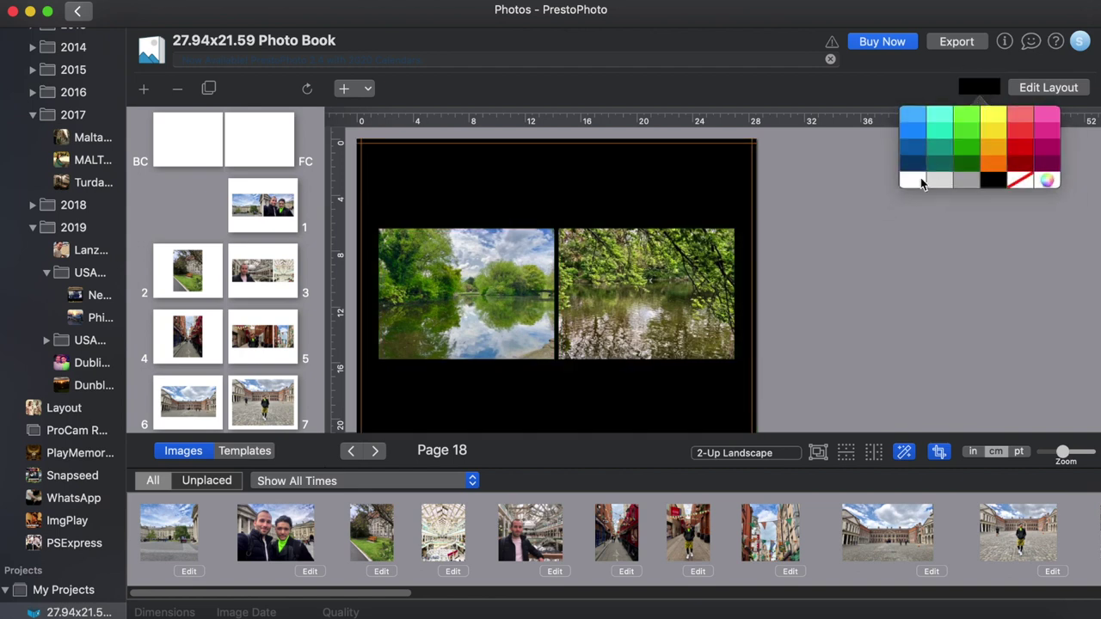
left_click(914, 181)
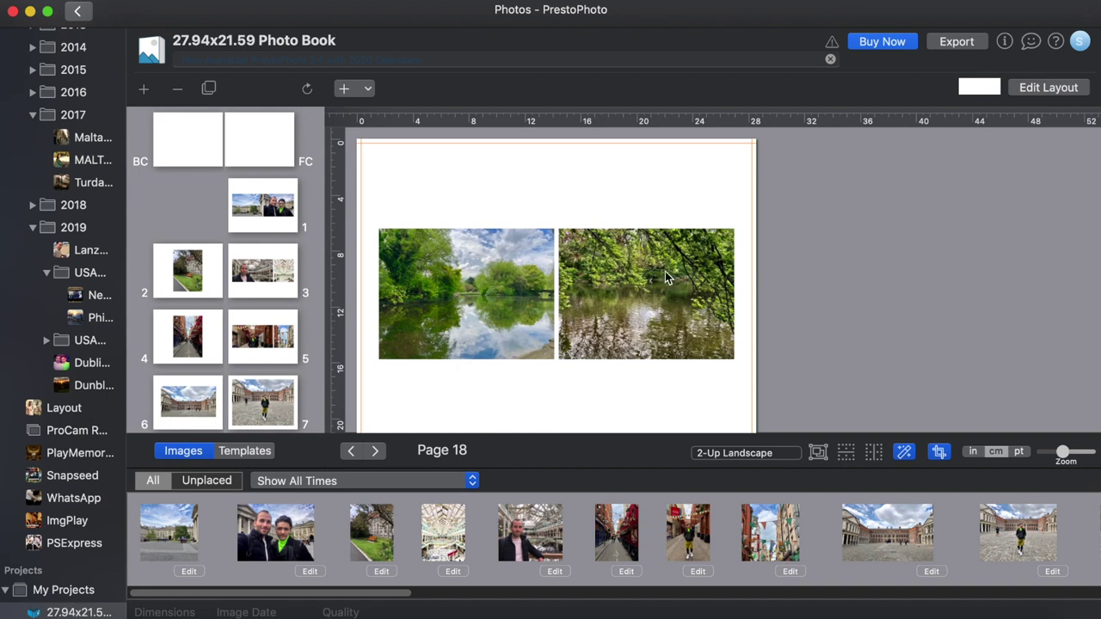
- Shrink Page 18's left lake photo to 7.43 x 5.74 cm and move it lower
left_click(1050, 89)
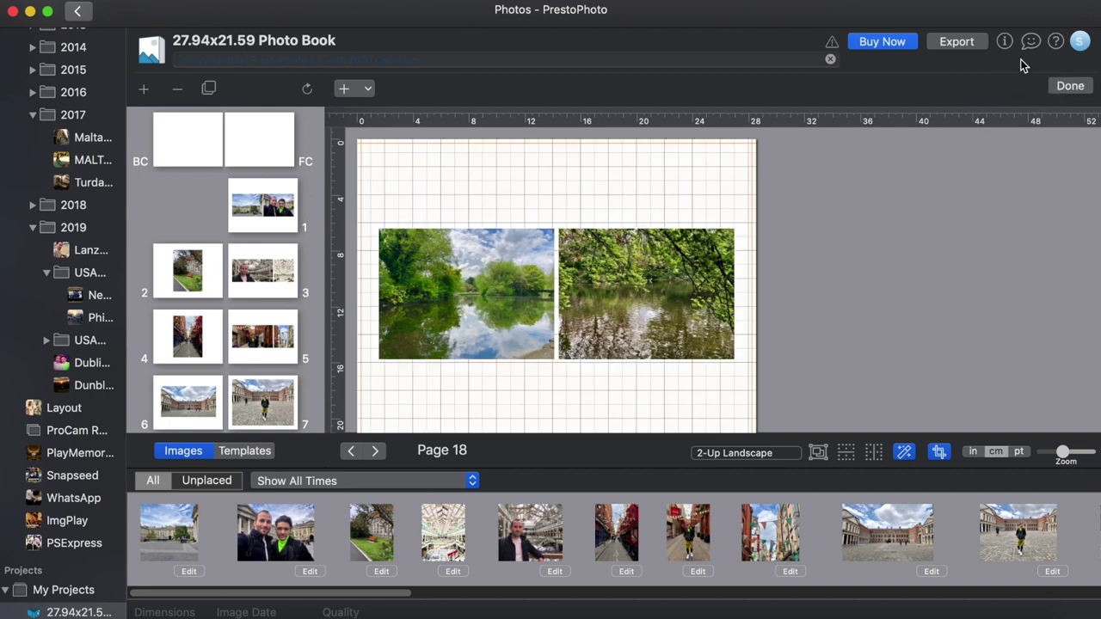
left_click(464, 273)
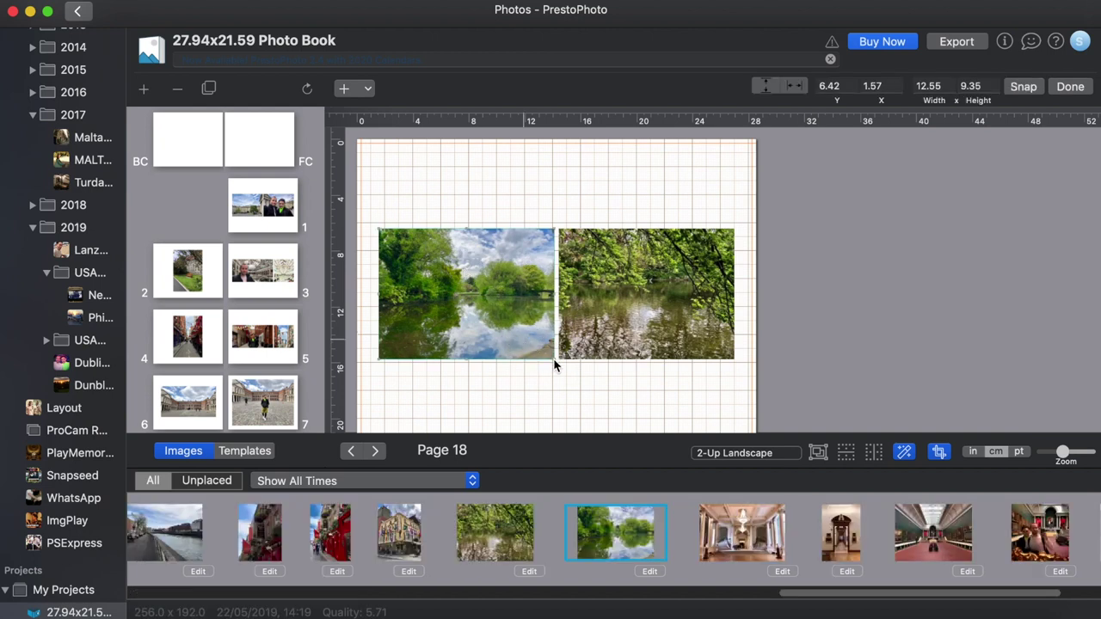
left_click_drag(554, 365, 447, 329)
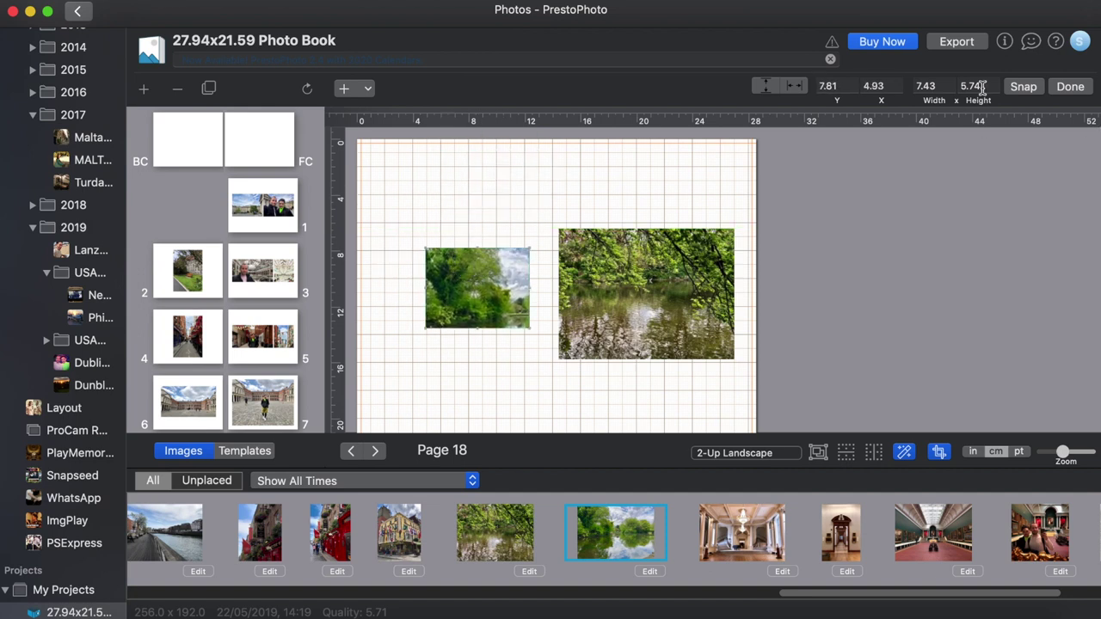
left_click(1068, 90)
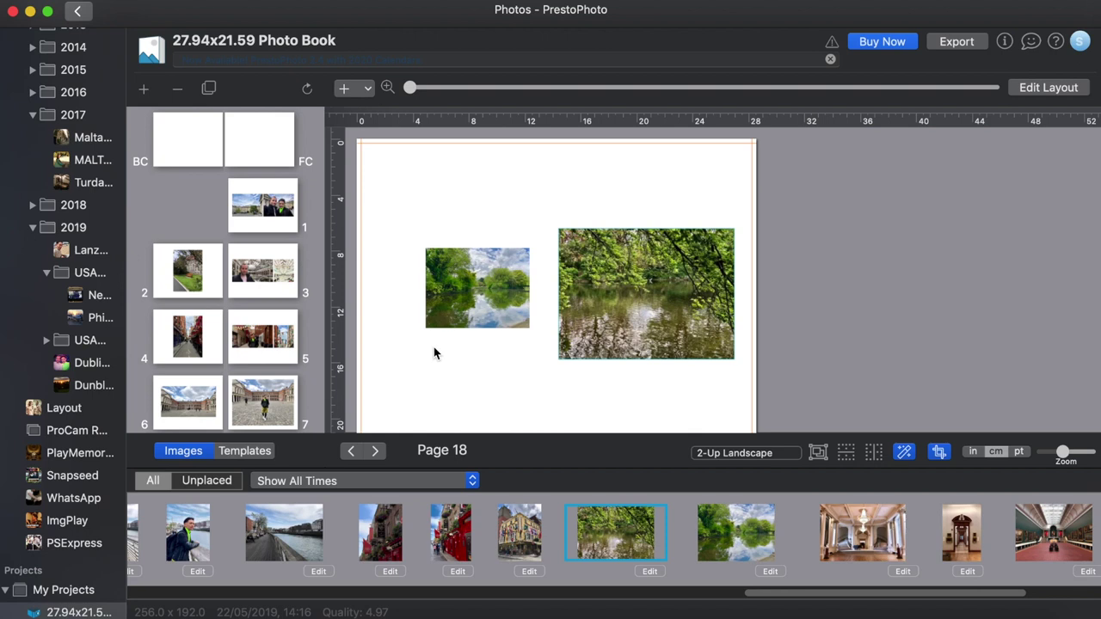
- Filter the Images strip to photos from 22/05/2019, 12:08 - 12:39
scroll(374, 525, "left", 15)
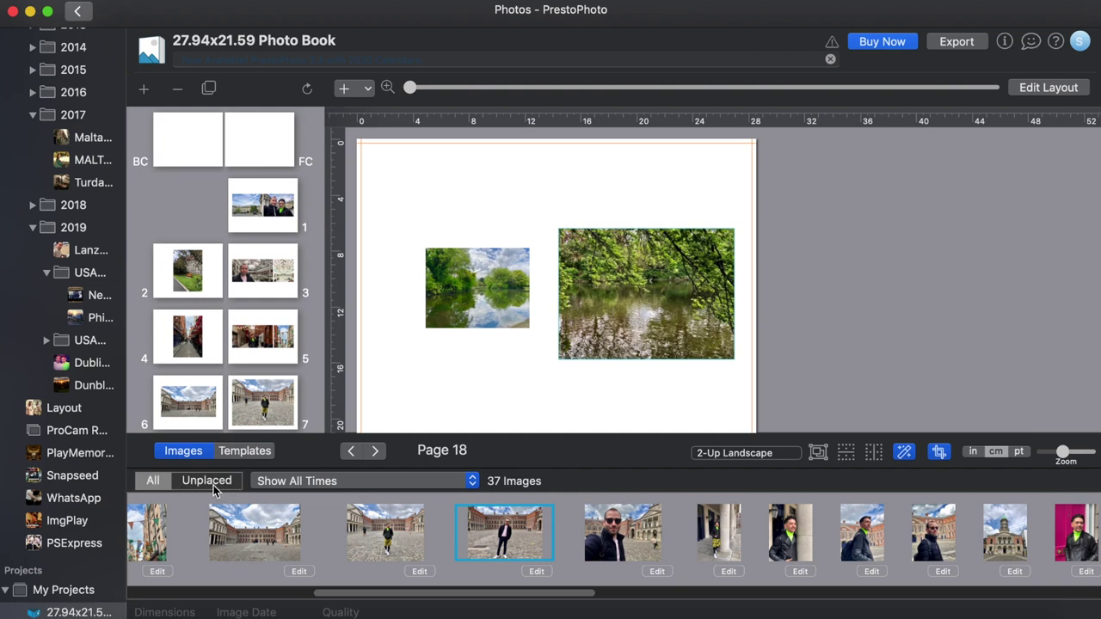
left_click(307, 482)
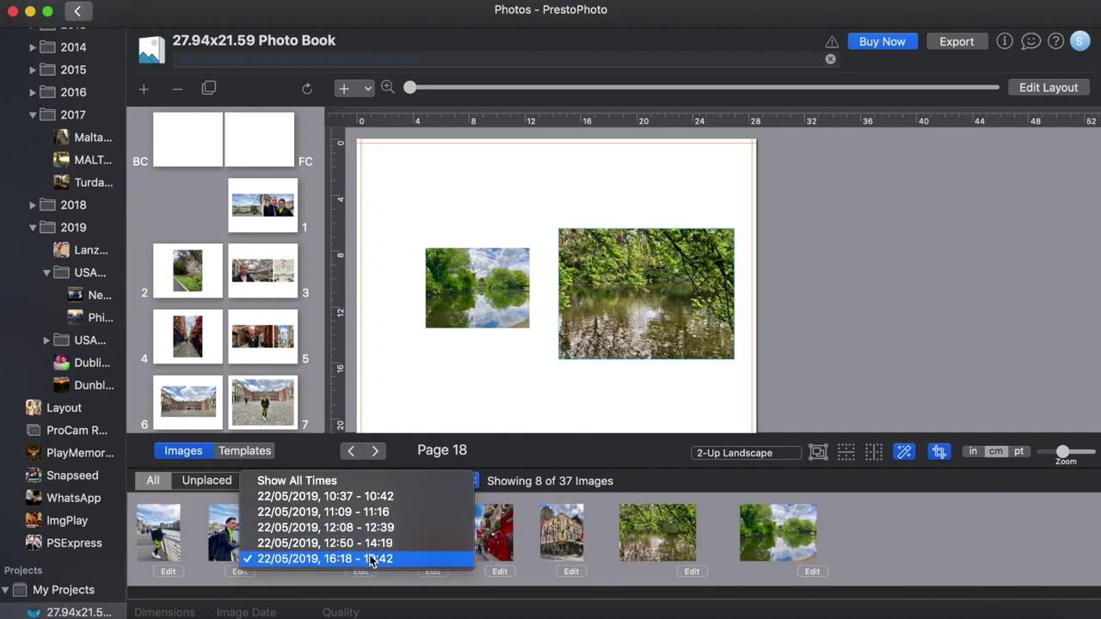
left_click(551, 468)
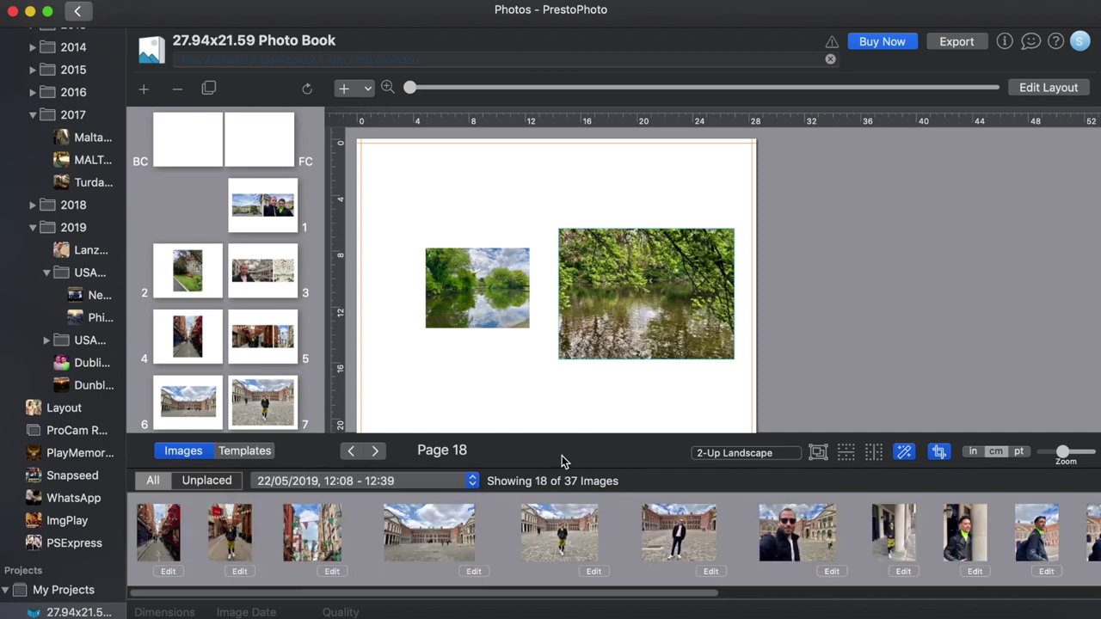
scroll(801, 536, "right", 10)
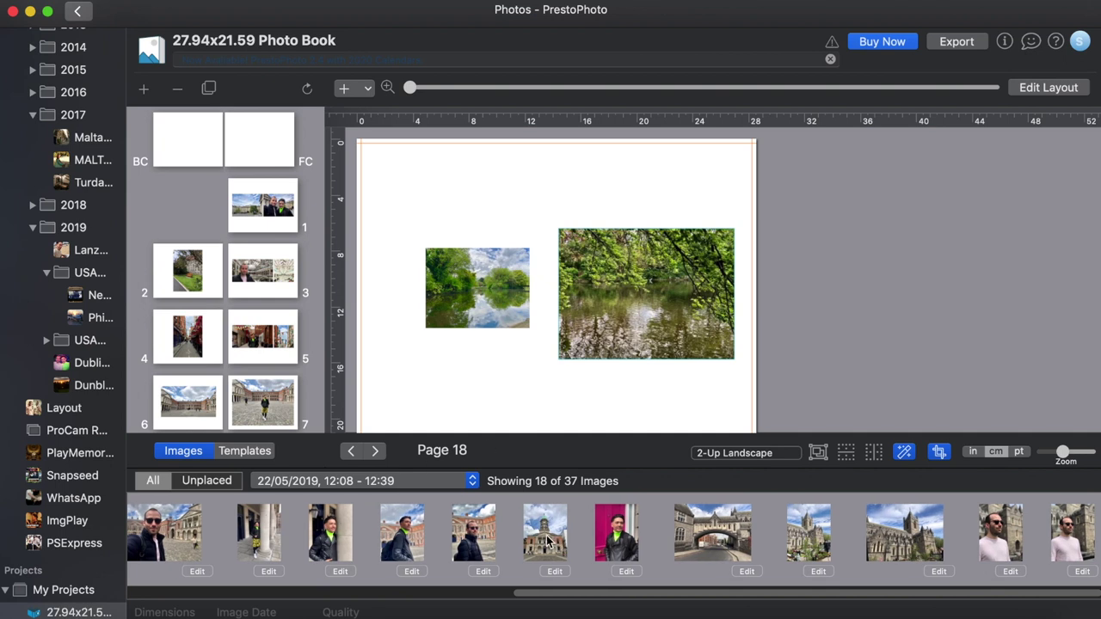
- Drop the clock tower photo into Page 18's right frame, replacing the river photo
left_click_drag(546, 535, 638, 262)
left_click(637, 288)
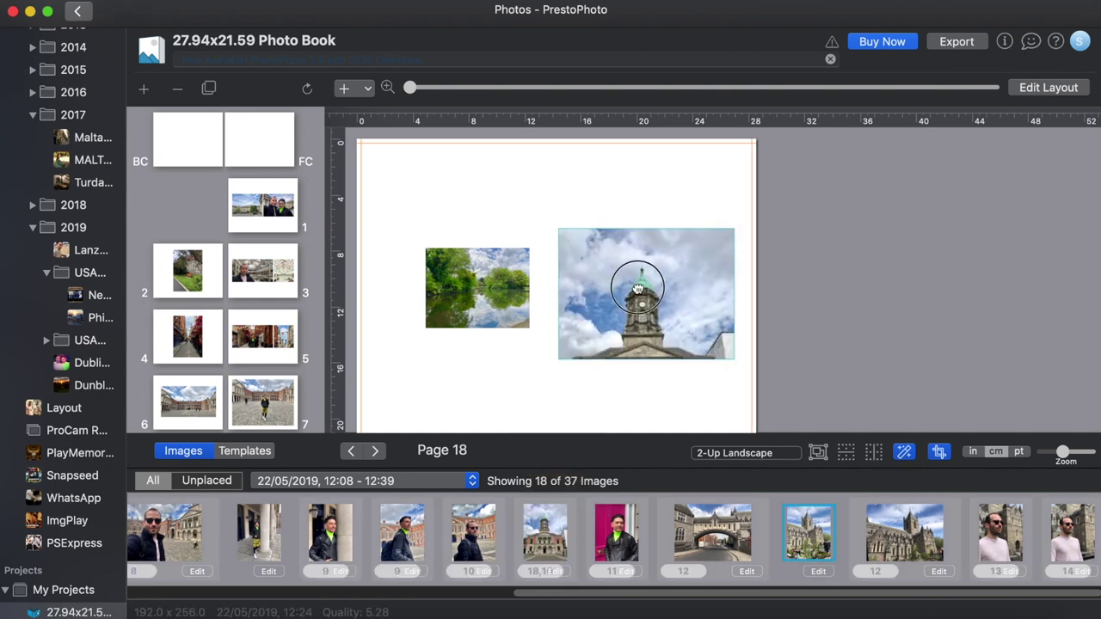
left_click_drag(653, 303, 643, 216)
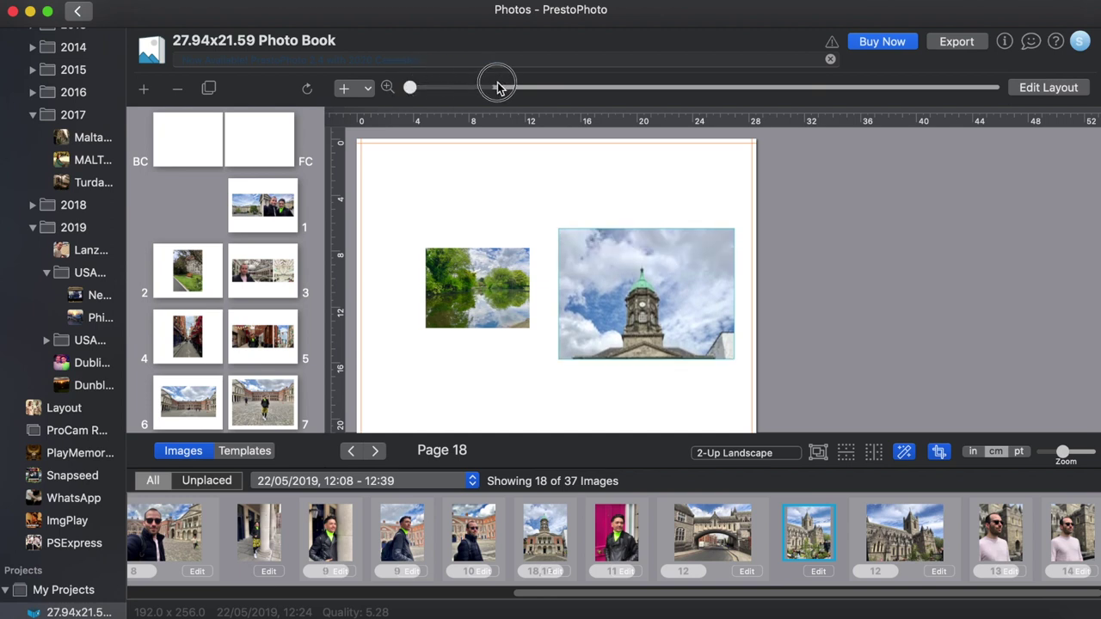
left_click_drag(498, 86, 314, 108)
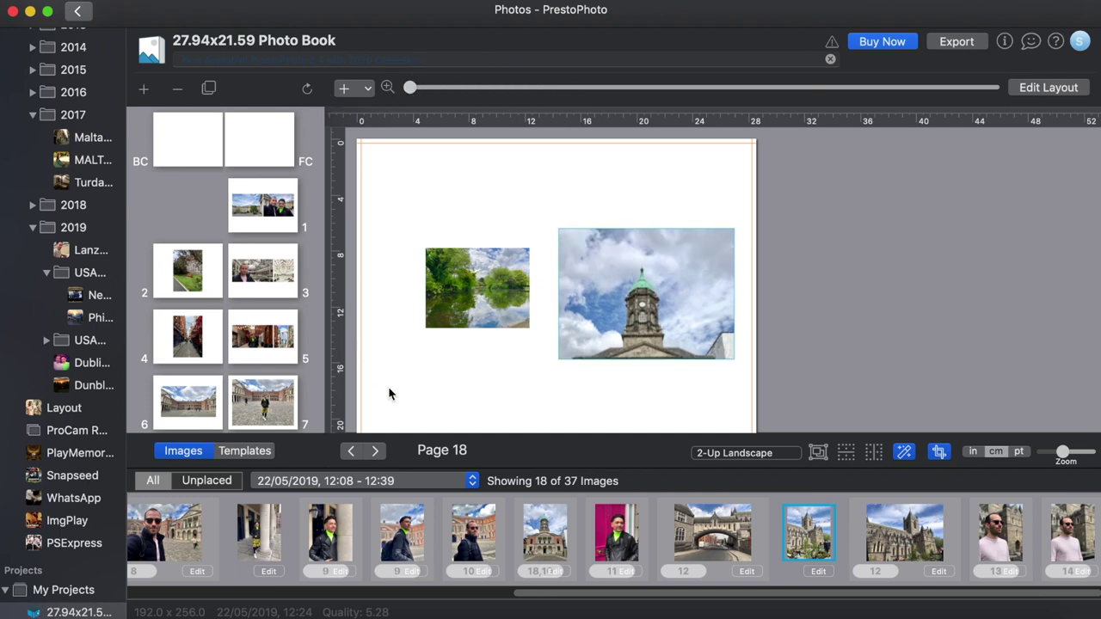
- Filter layout templates to three photos, try several, and apply 3-Up Landscapes
left_click(244, 451)
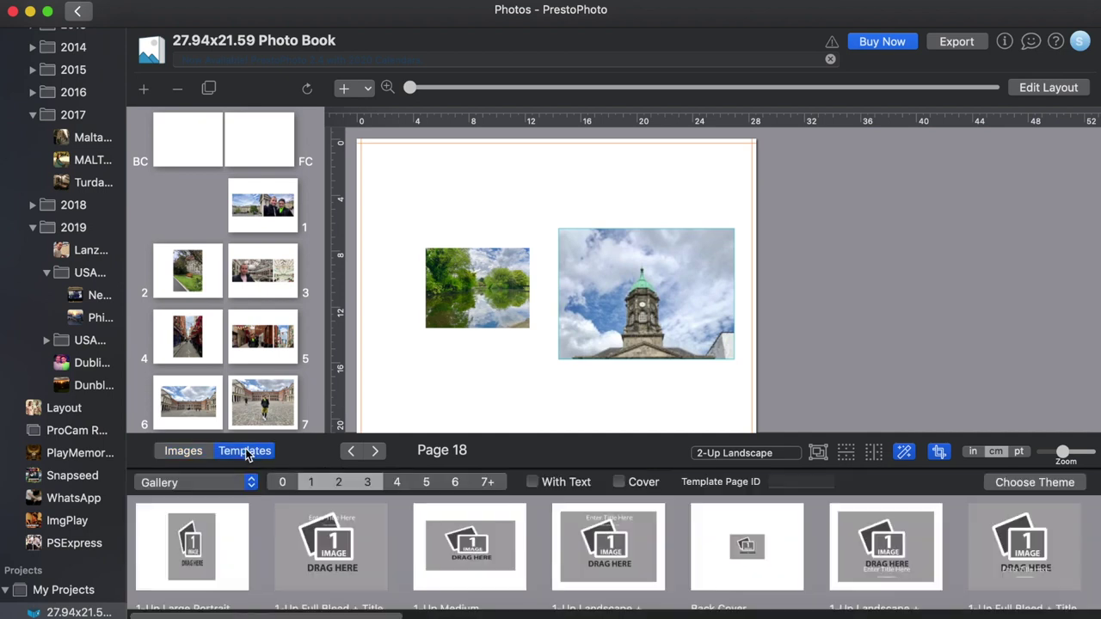
scroll(559, 561, "right", 2)
scroll(559, 560, "left", 10)
left_click(311, 483)
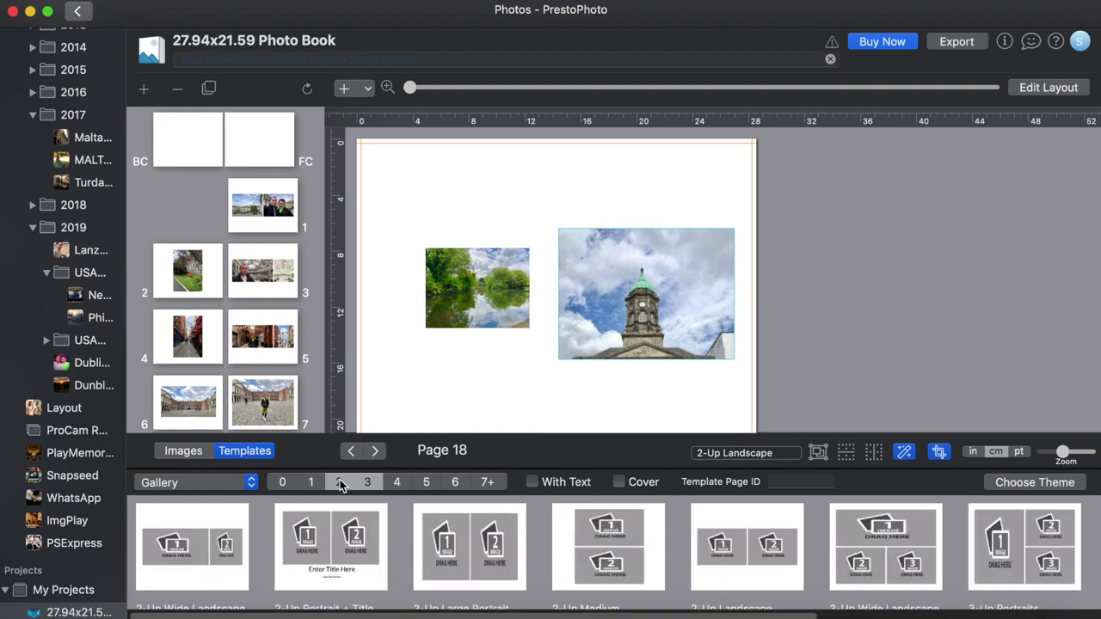
left_click(338, 482)
left_click(367, 483)
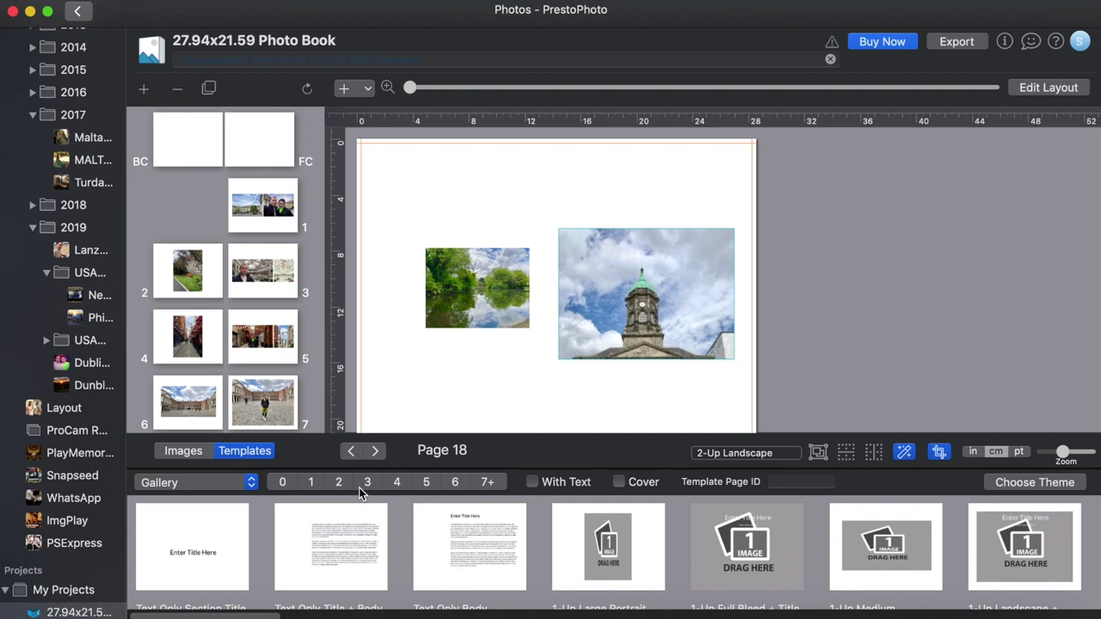
left_click(370, 485)
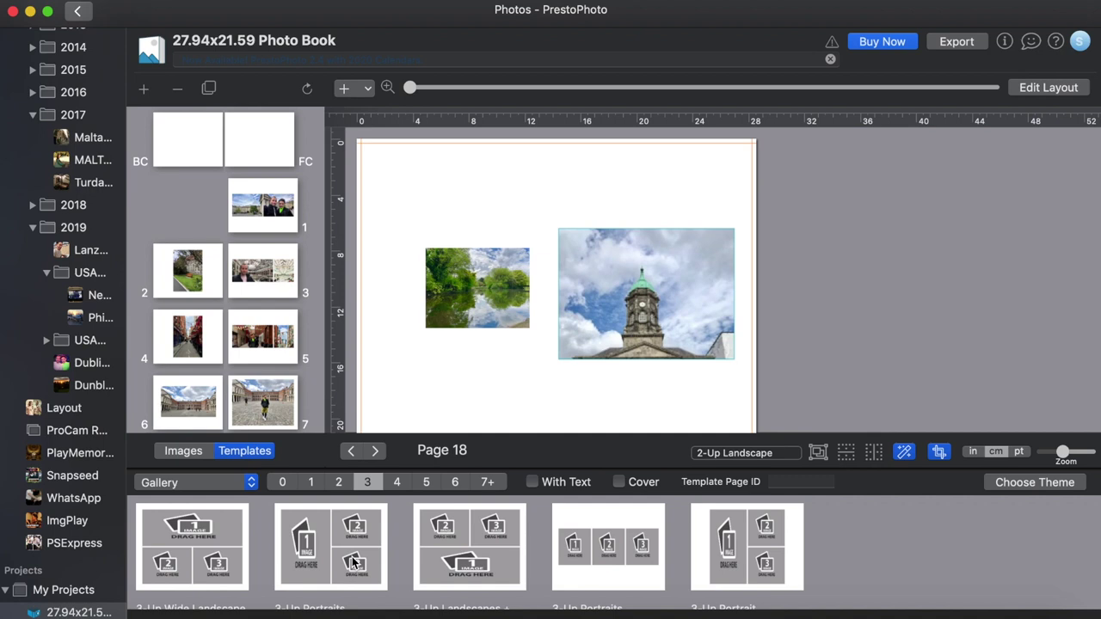
left_click(305, 550)
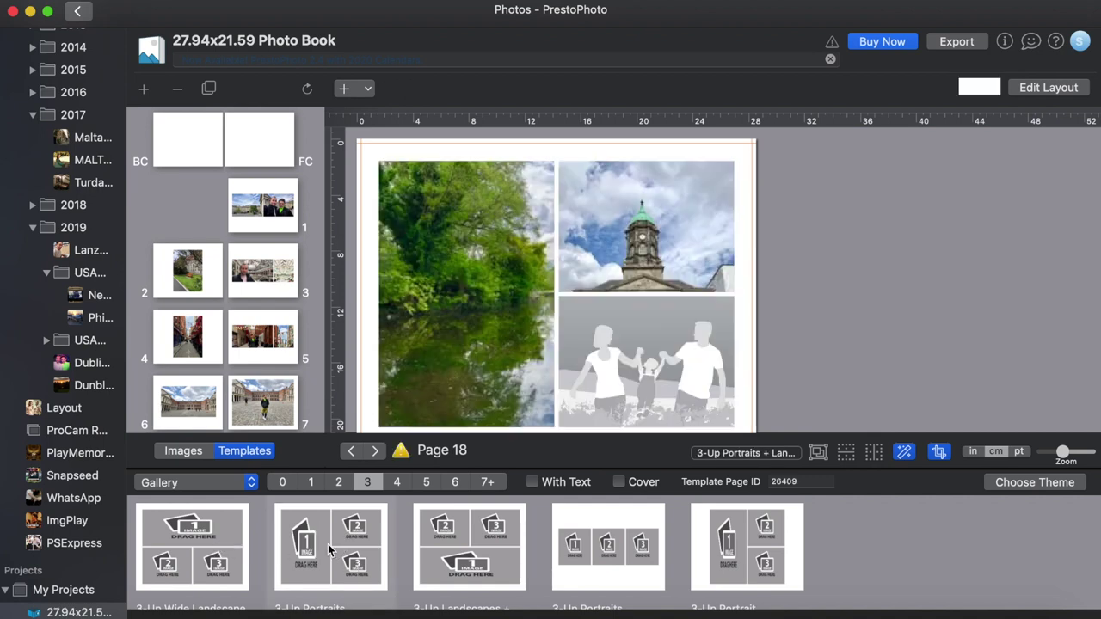
left_click(491, 532)
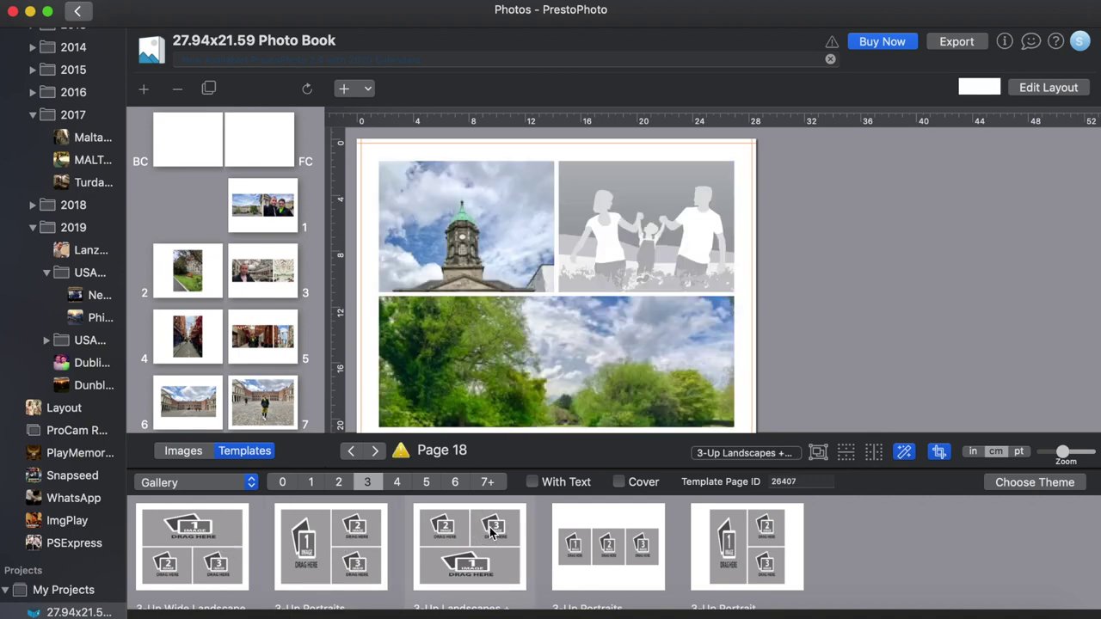
left_click(594, 552)
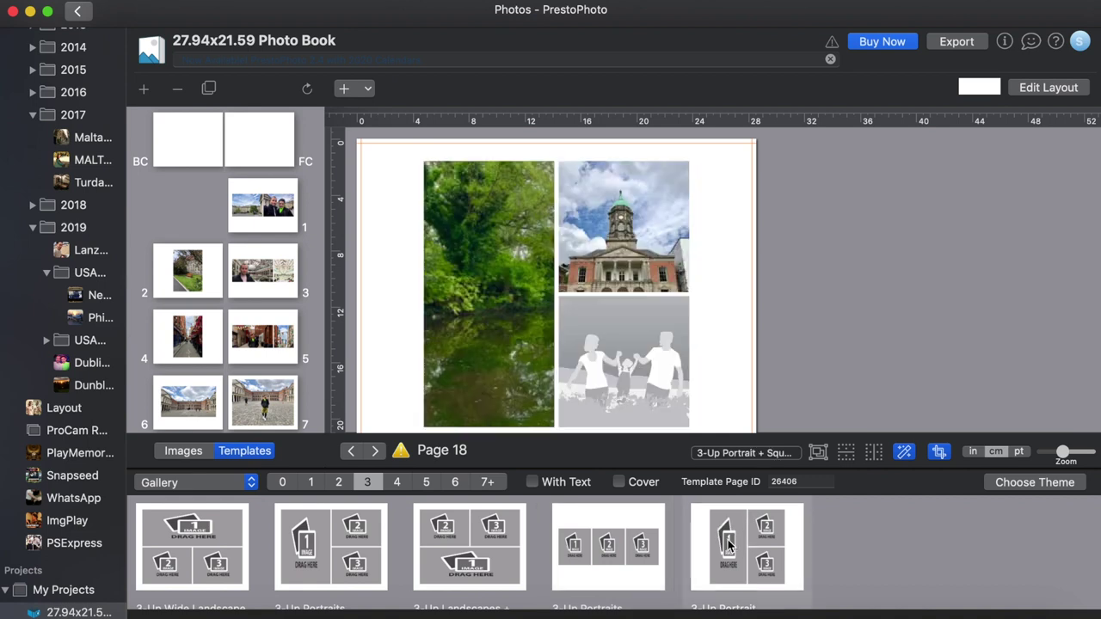
left_click(602, 555)
left_click(483, 543)
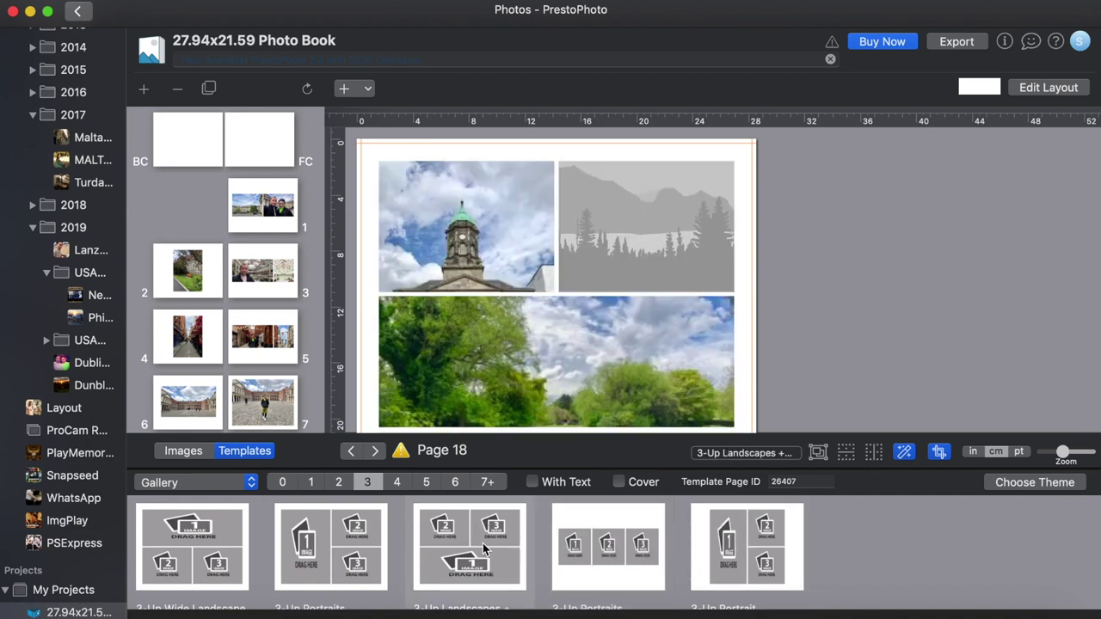
- Browse other photo-count filters, return to three-photo templates and tick With Text
left_click(338, 482)
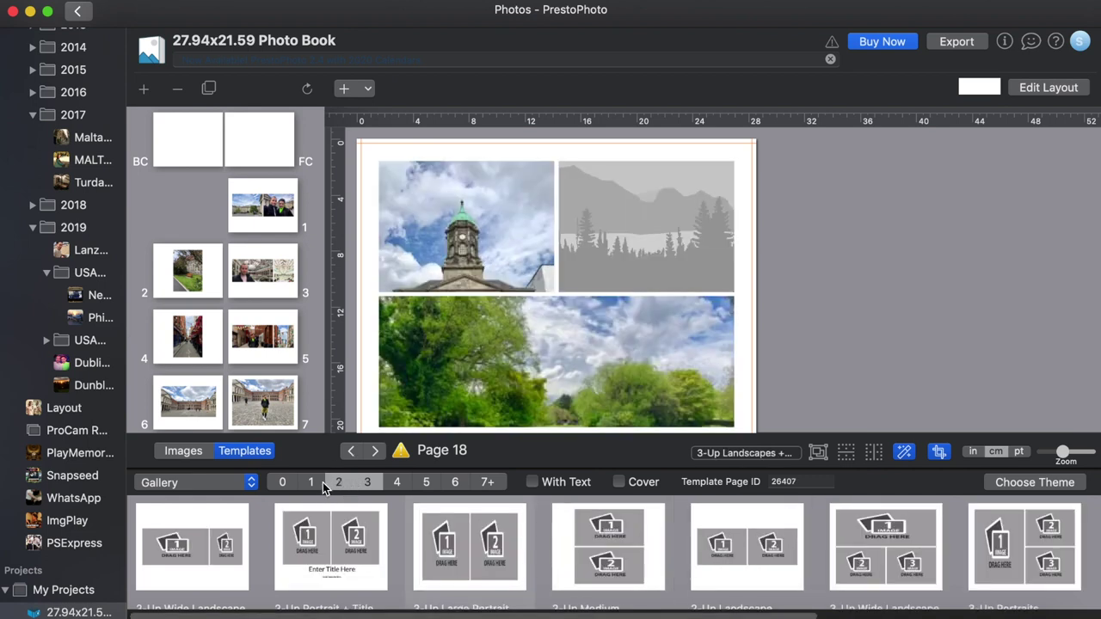
left_click(311, 484)
scroll(579, 547, "right", 5)
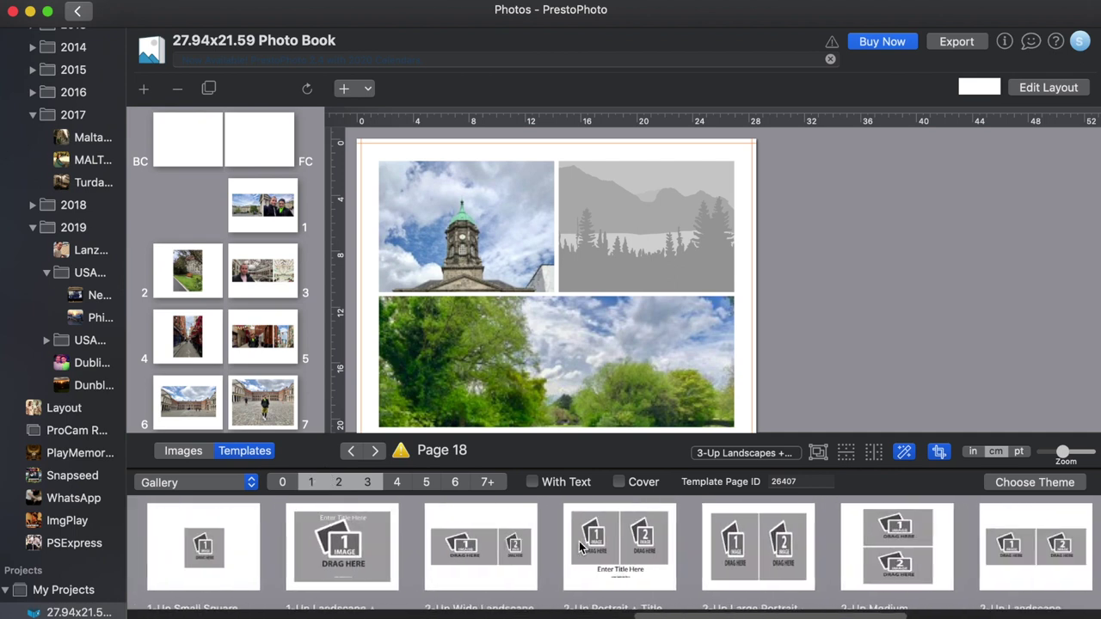
scroll(578, 547, "left", 8)
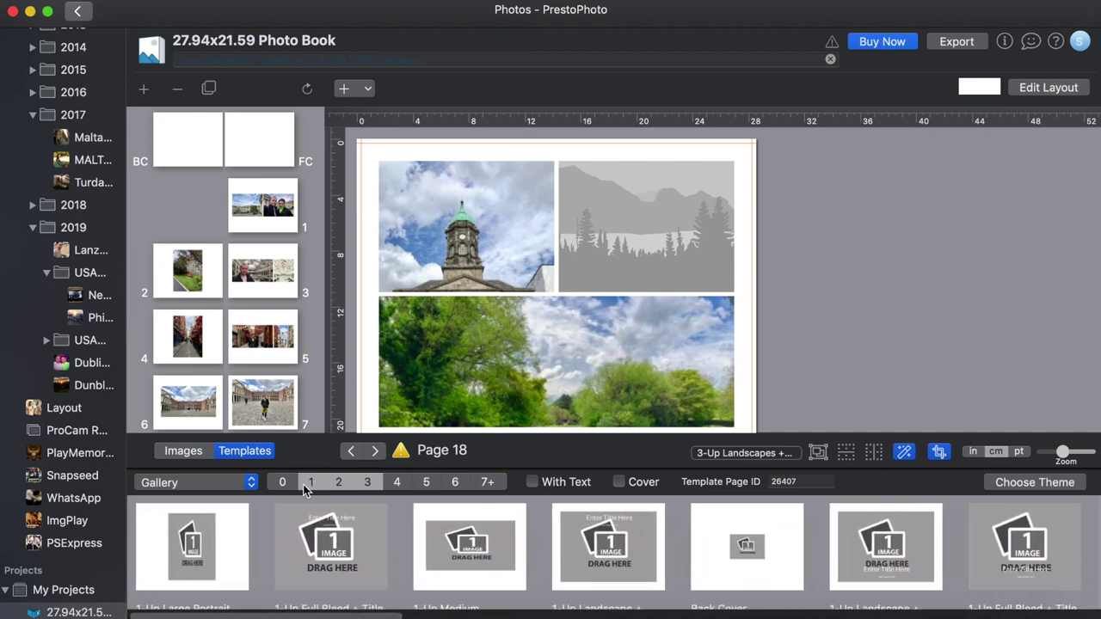
left_click(340, 482)
left_click(367, 482)
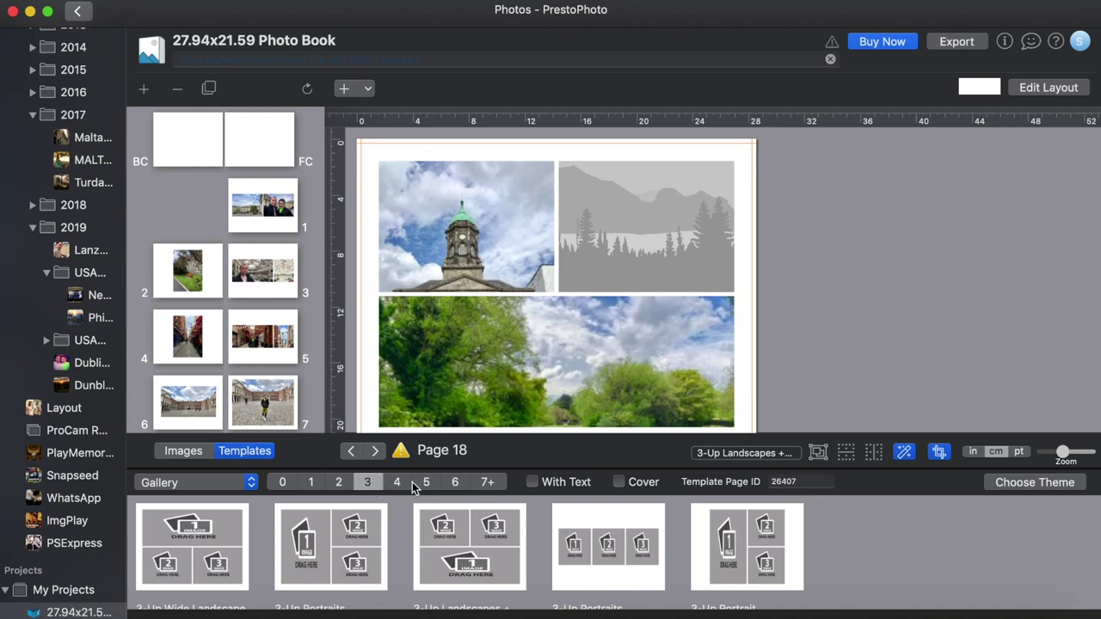
left_click(532, 483)
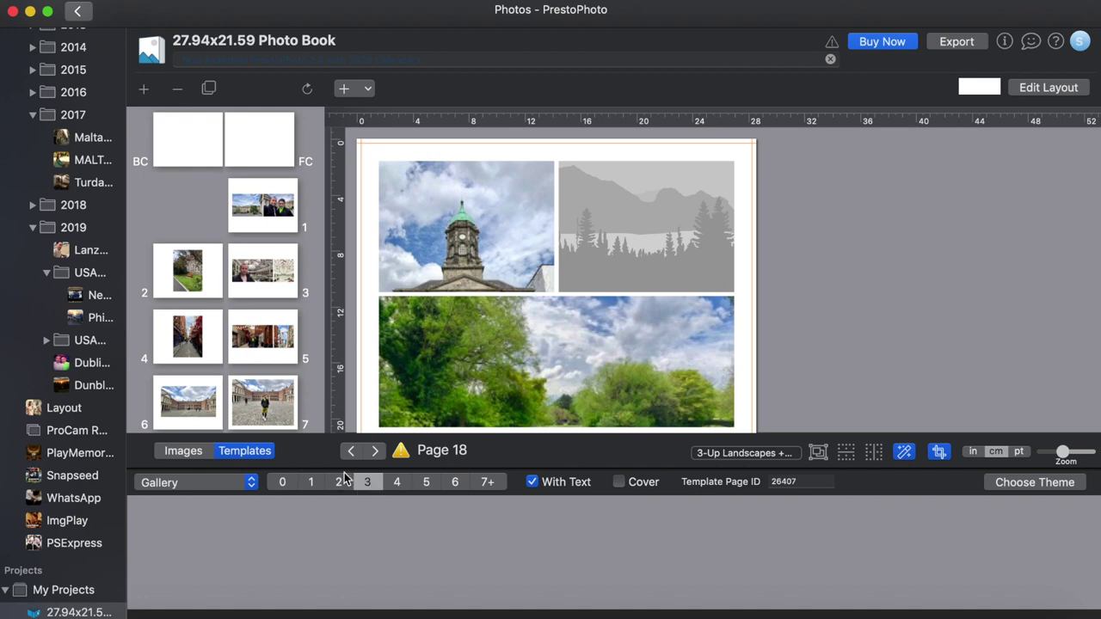
- Try the 2-Up with title, 6-Up, Text Only and 4-Up portrait layouts on Page 18
left_click(283, 485)
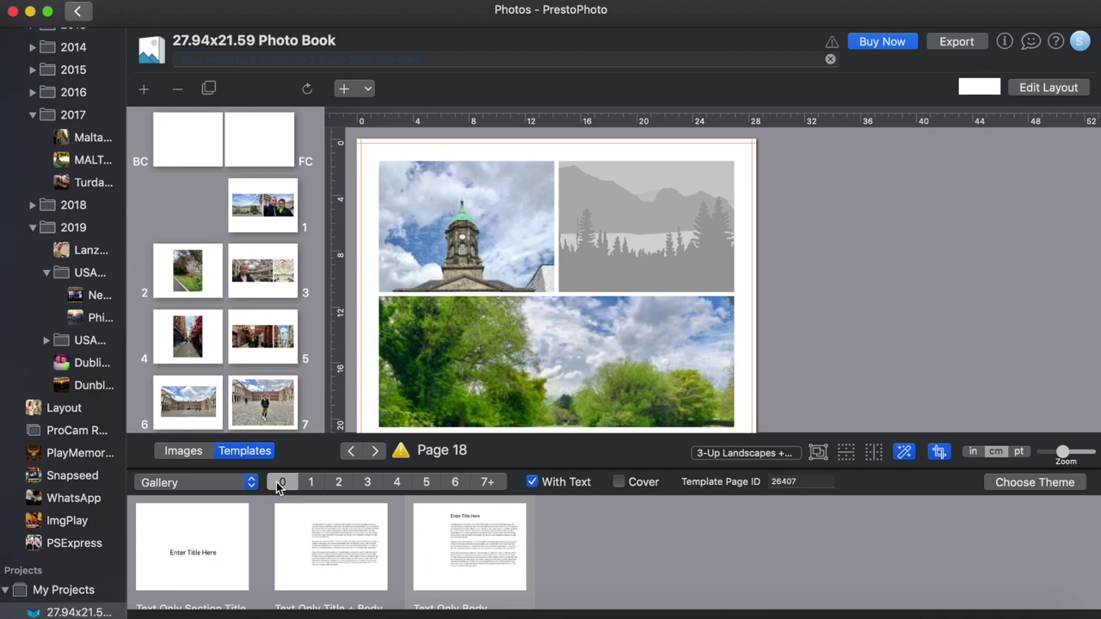
left_click(281, 485)
scroll(551, 549, "right", 5)
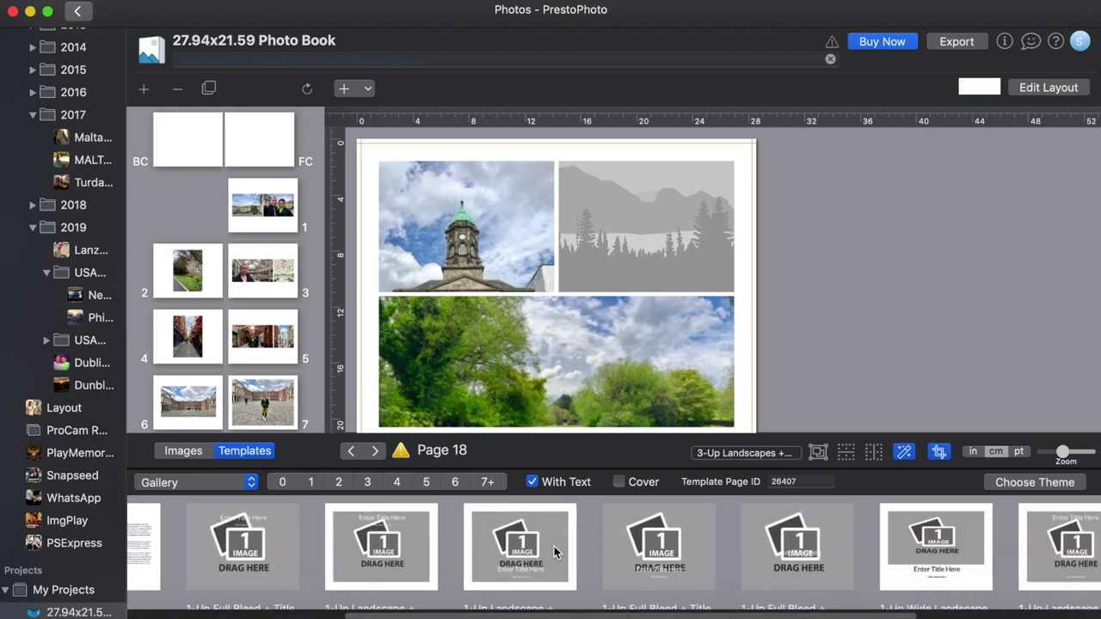
scroll(555, 551, "right", 3)
left_click(900, 547)
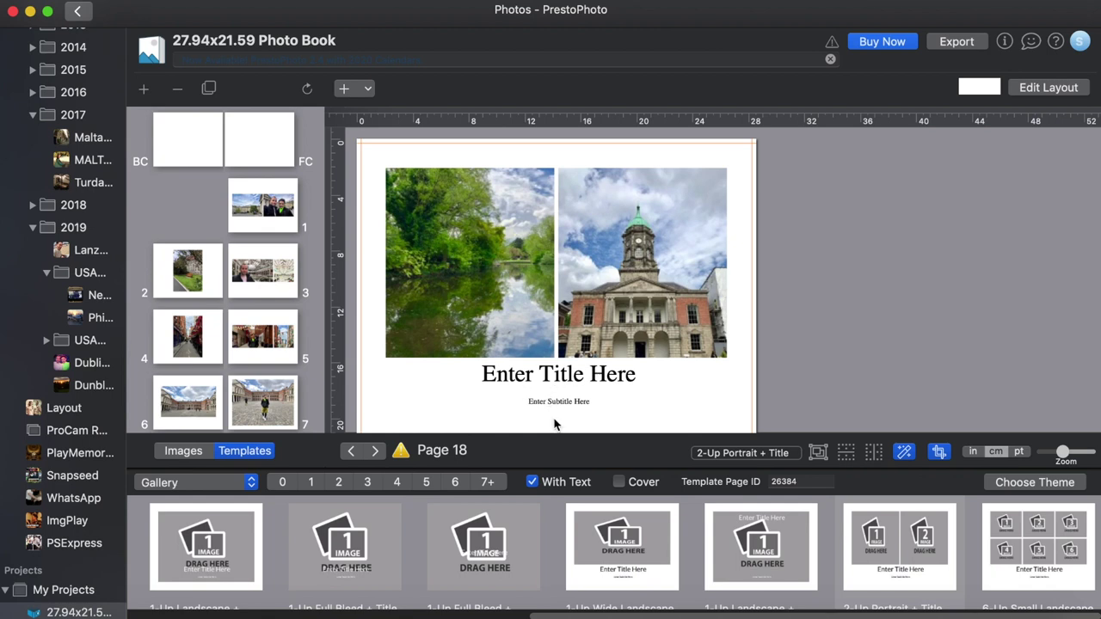
left_click(1025, 547)
scroll(727, 533, "left", 5)
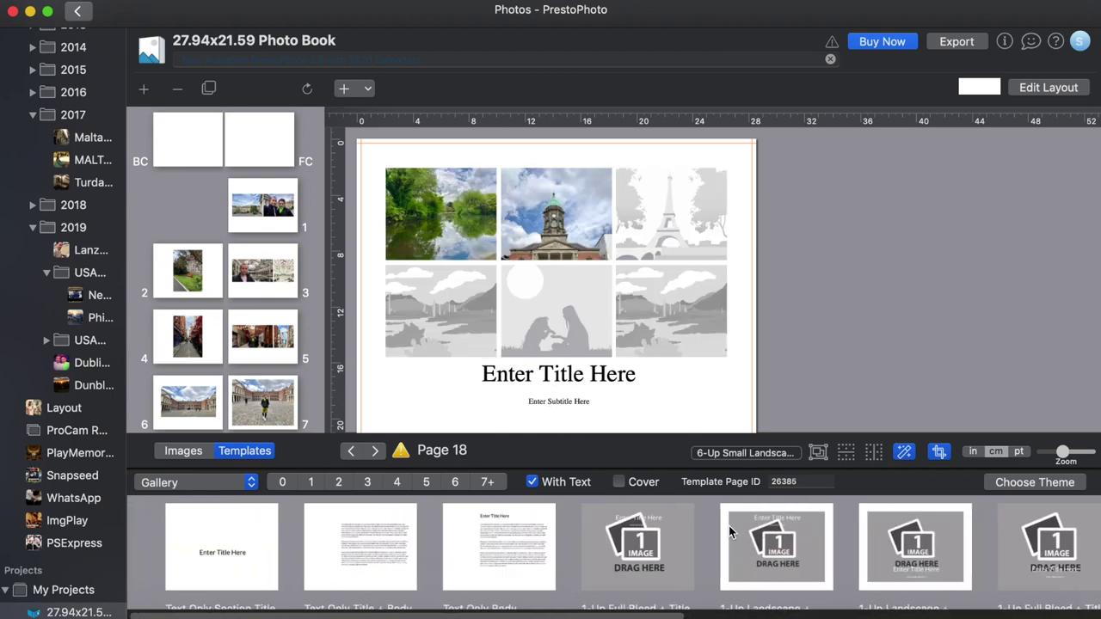
left_click(457, 540)
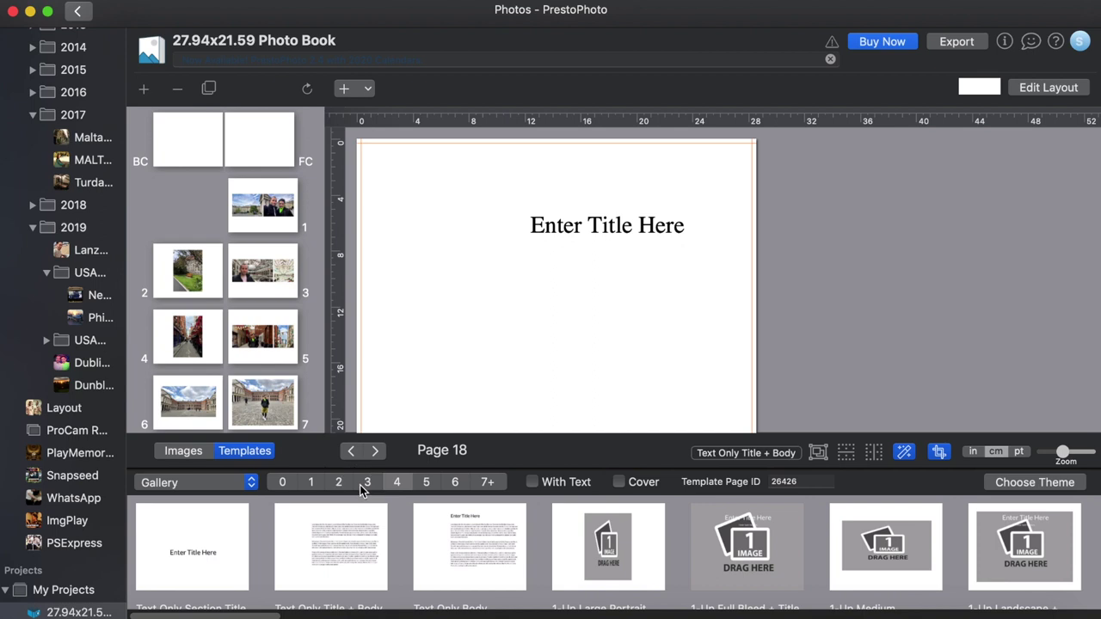
left_click(353, 529)
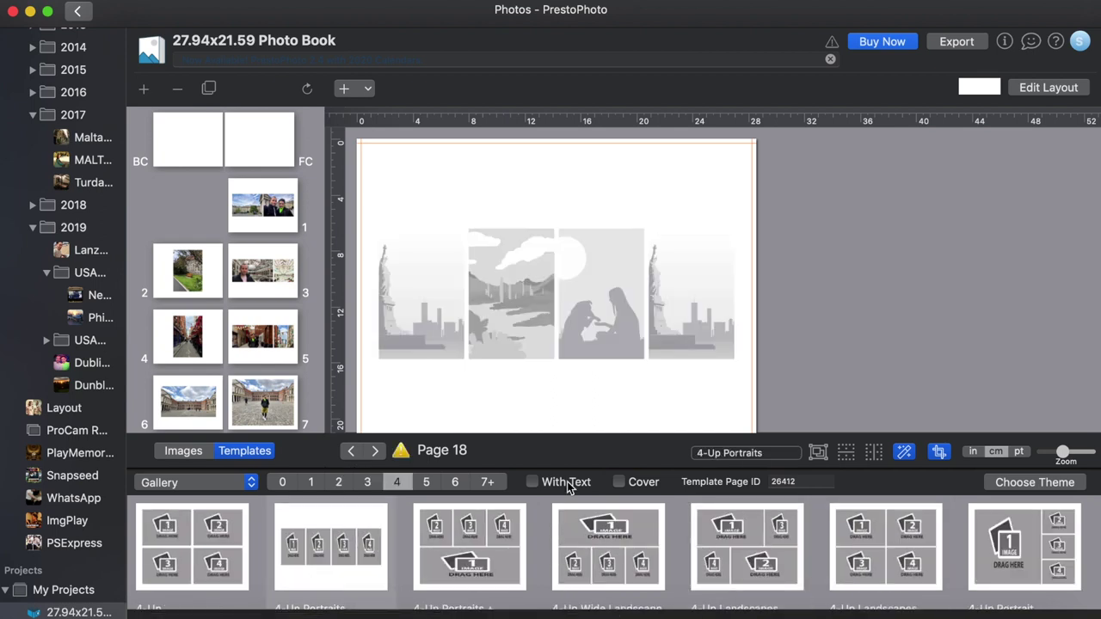
- Filter to Cover templates and apply 1-Up Full Bleed + Title
left_click(620, 485)
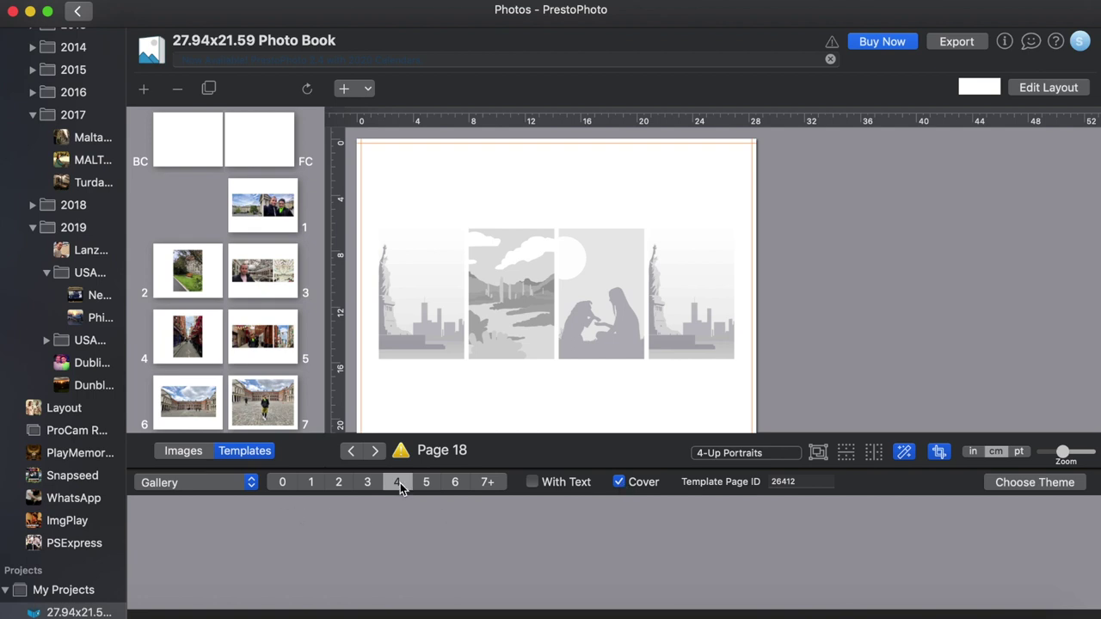
left_click(399, 483)
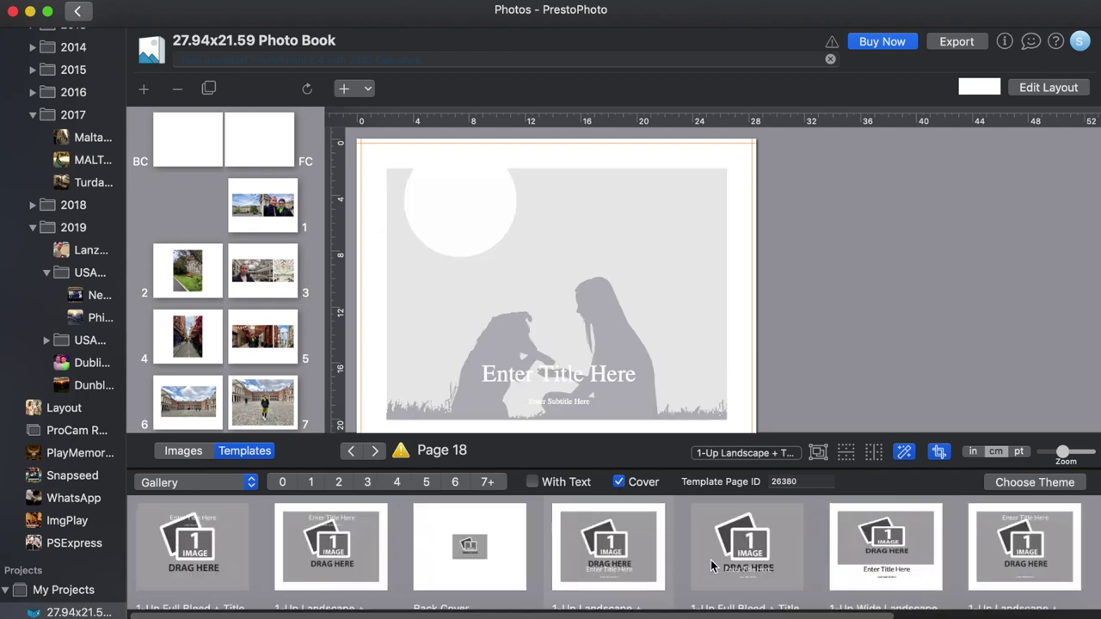
left_click(1013, 568)
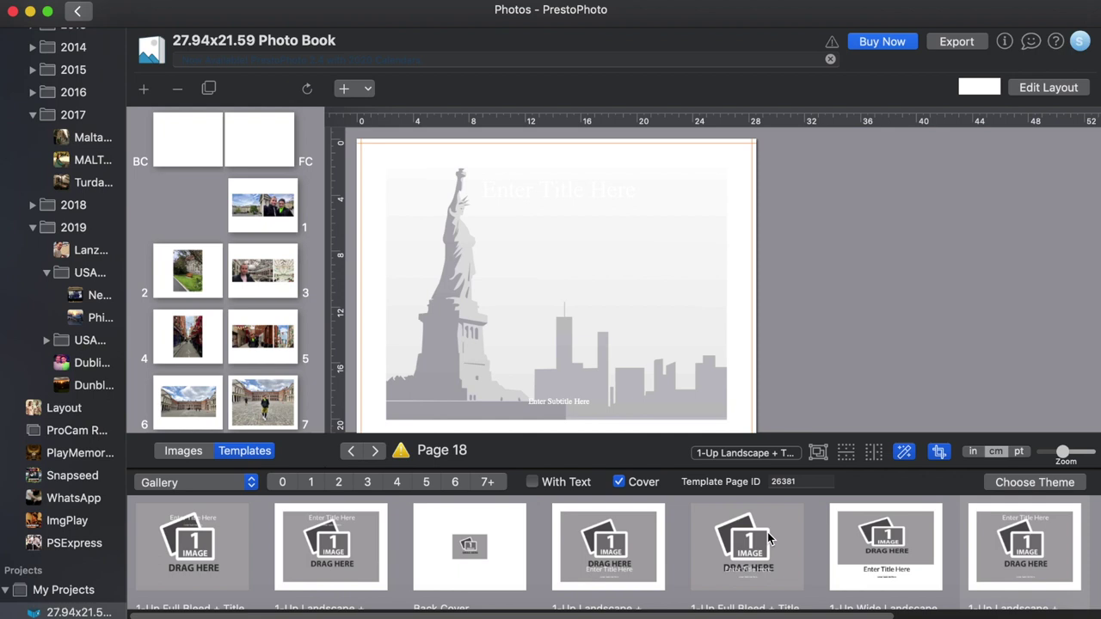
left_click(247, 483)
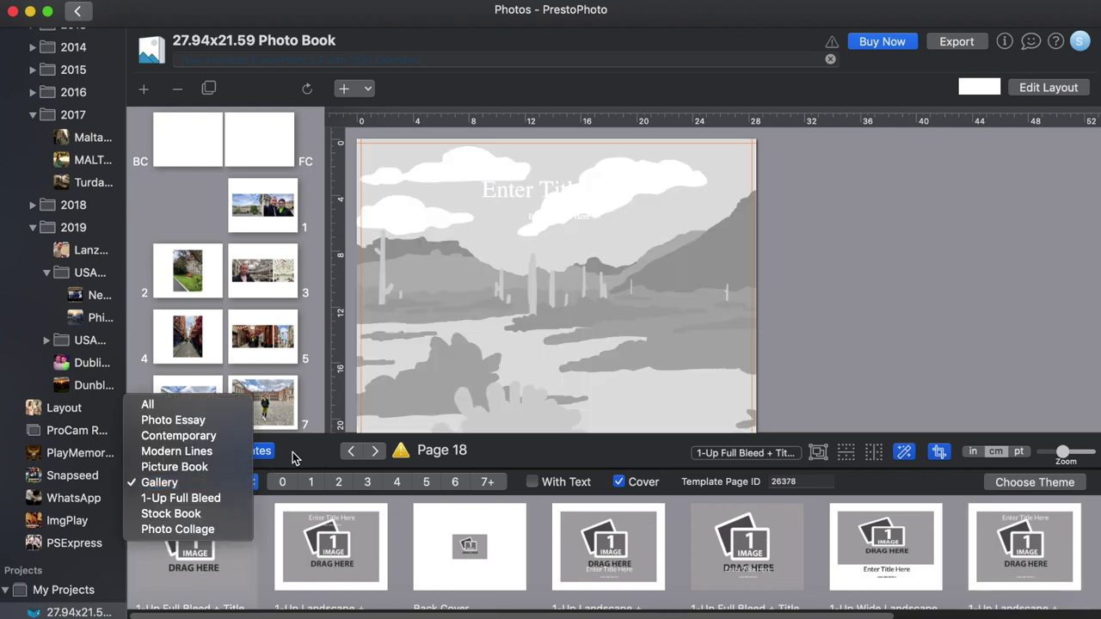
- Switch to the Photo Collage theme and apply a titled front cover and a back cover with text
left_click(263, 480)
left_click(260, 476)
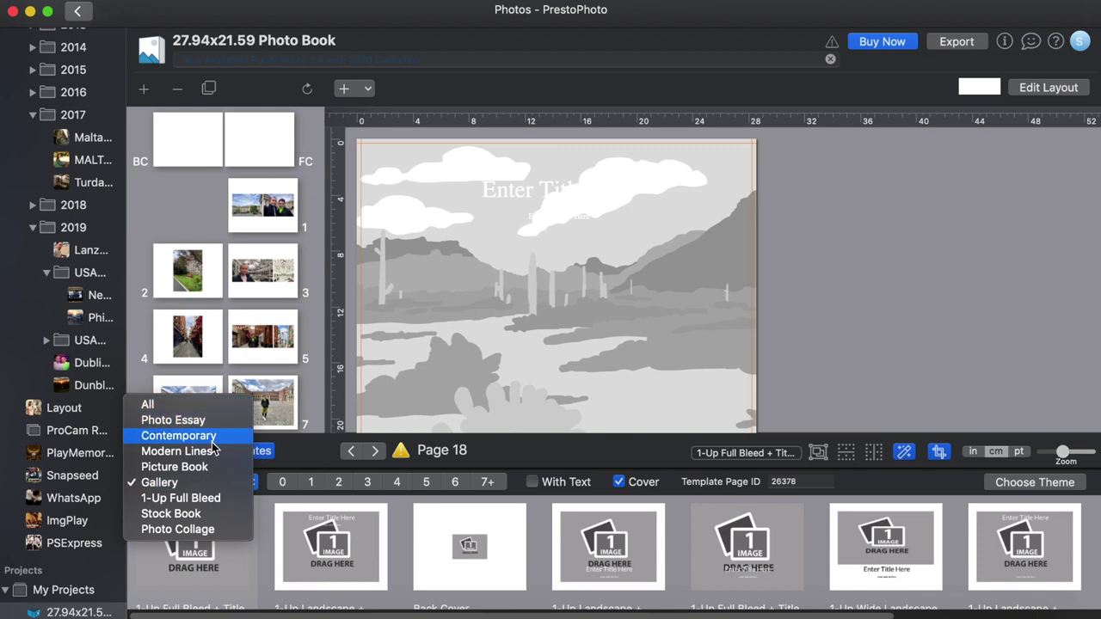
left_click(203, 527)
left_click(213, 540)
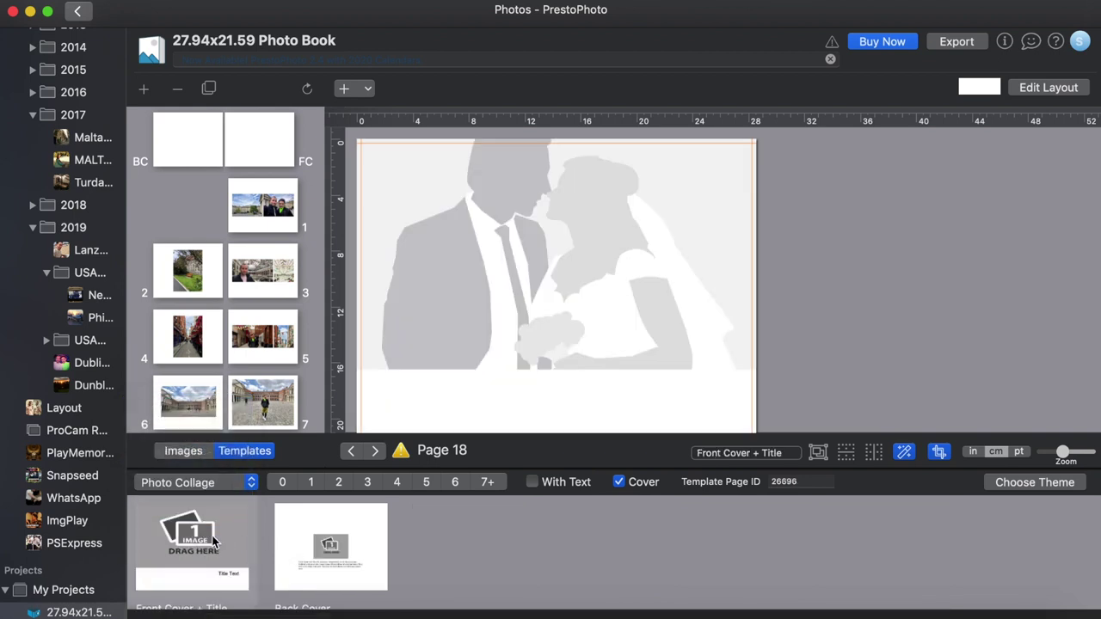
left_click(326, 521)
left_click(215, 483)
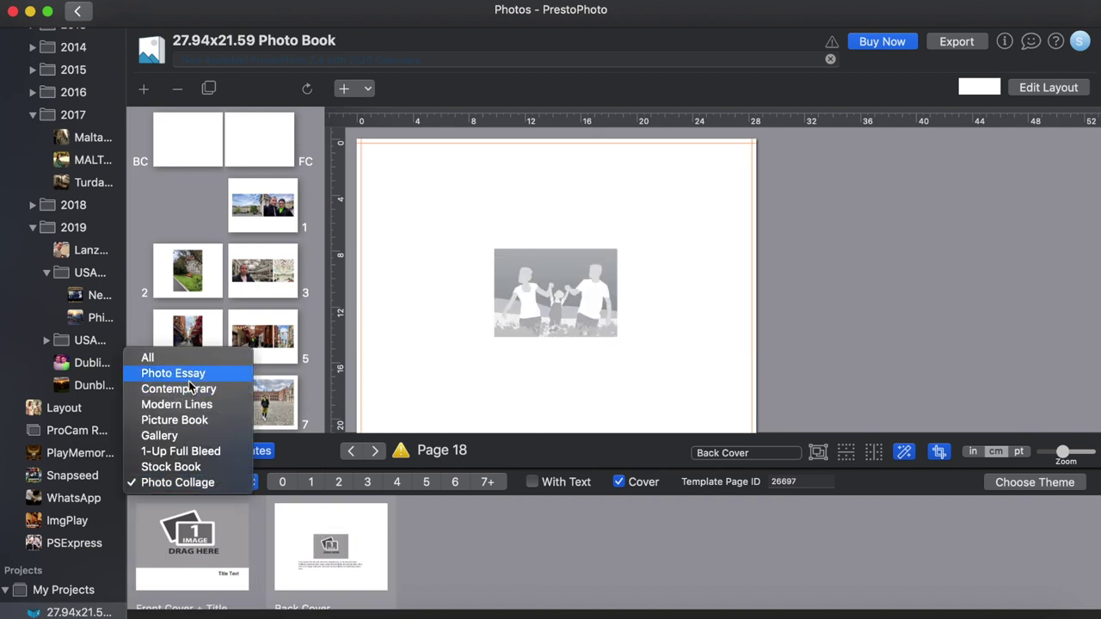
left_click(289, 521)
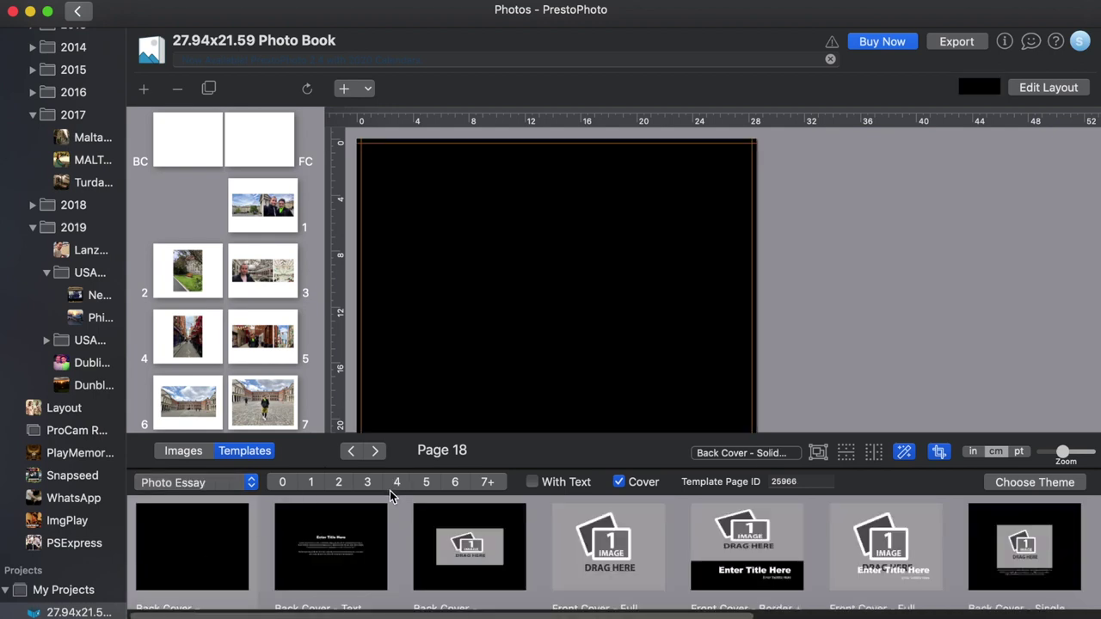
left_click(332, 568)
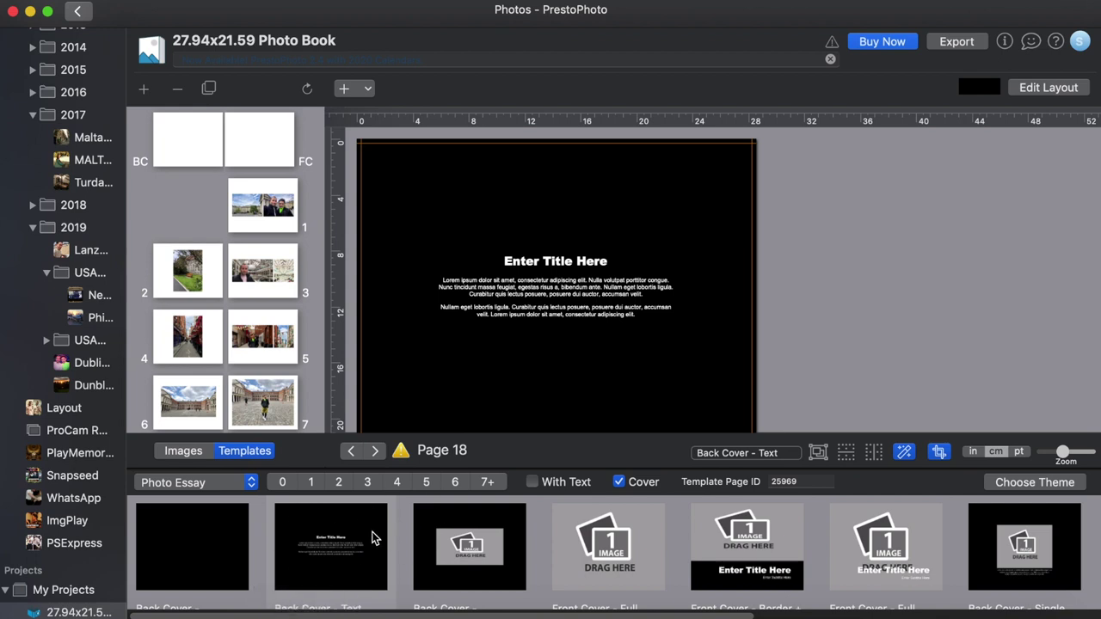
- Go to page 7, keep the Gallery template set, and ask for a new book theme
left_click(264, 404)
left_click(216, 482)
left_click(216, 482)
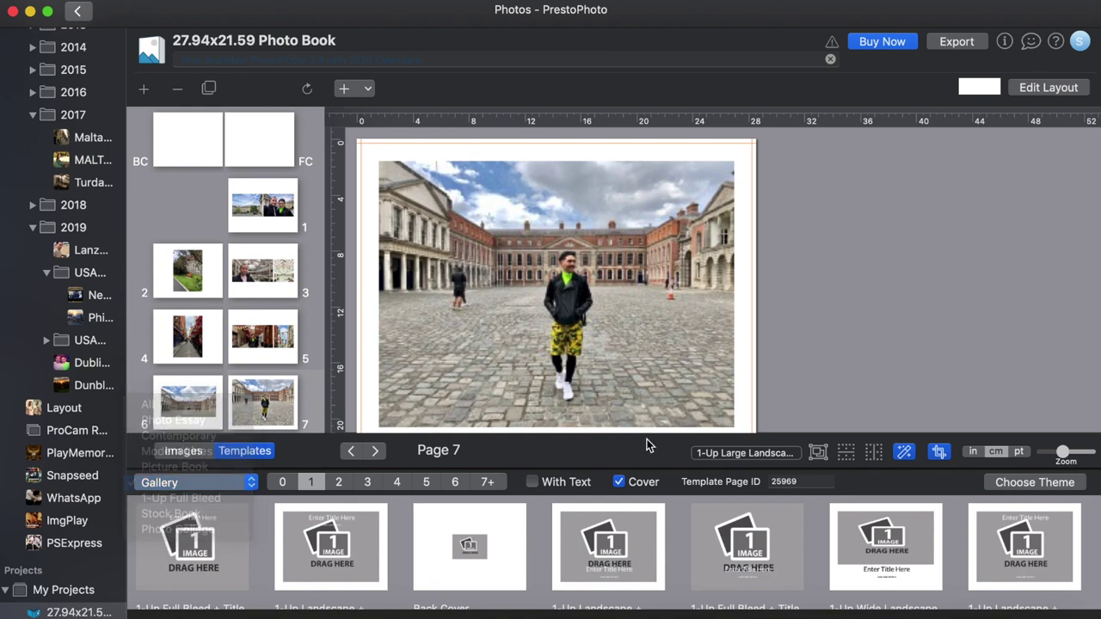
left_click(1035, 484)
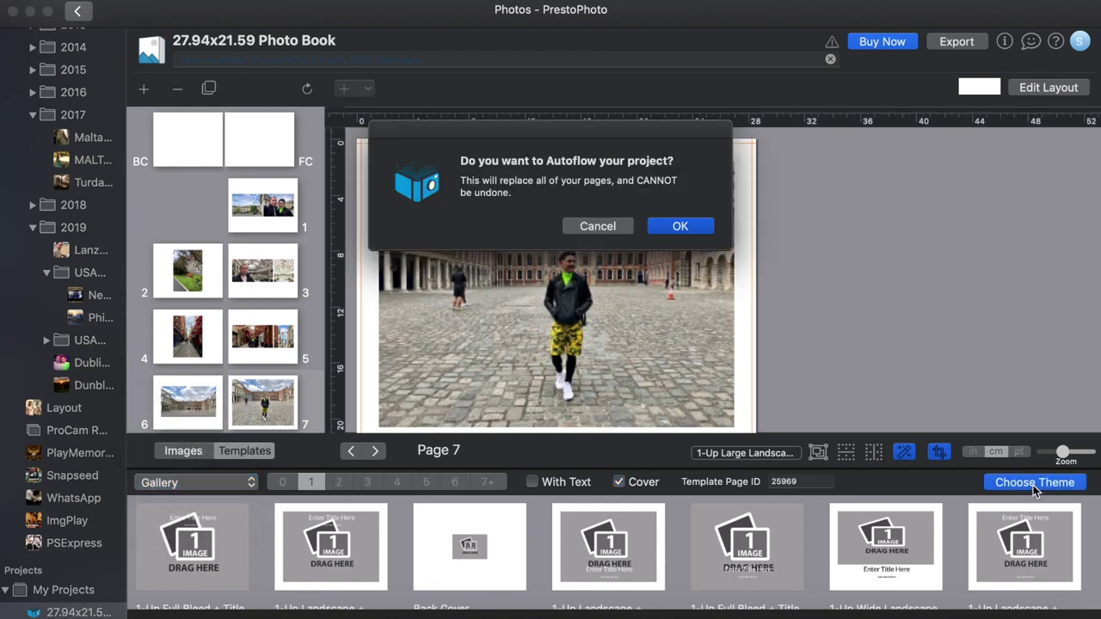
- Confirm the Autoflow, preview Modern Lines and Photo Collage, then apply the Photo Essay template
left_click(680, 226)
scroll(196, 439, "down", 10)
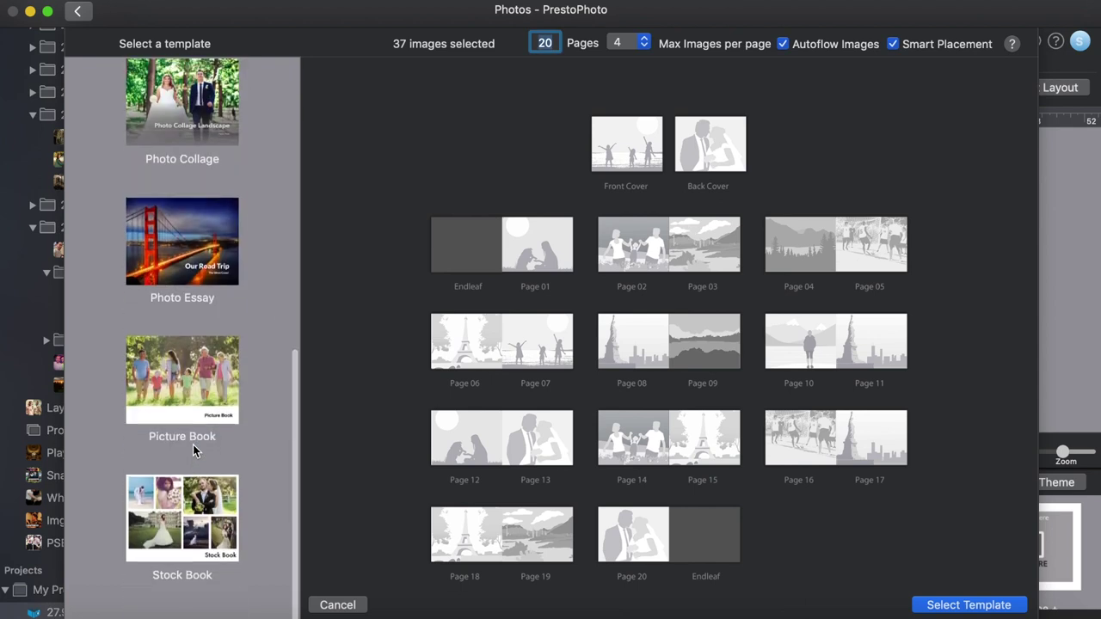
scroll(192, 181, "up", 4)
left_click(187, 183)
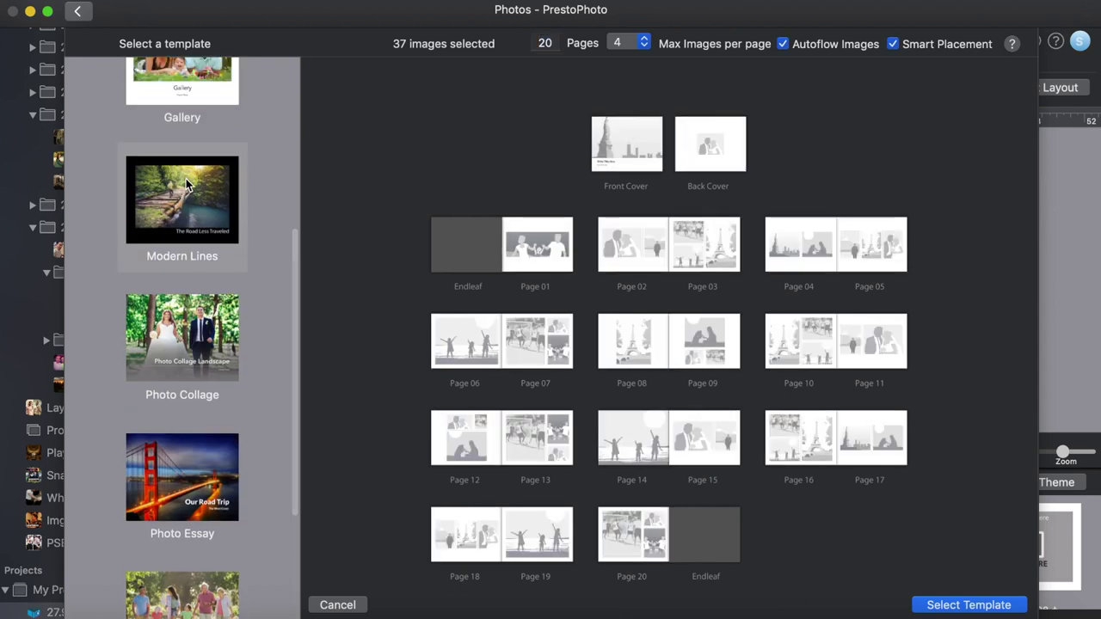
left_click(213, 359)
left_click(201, 475)
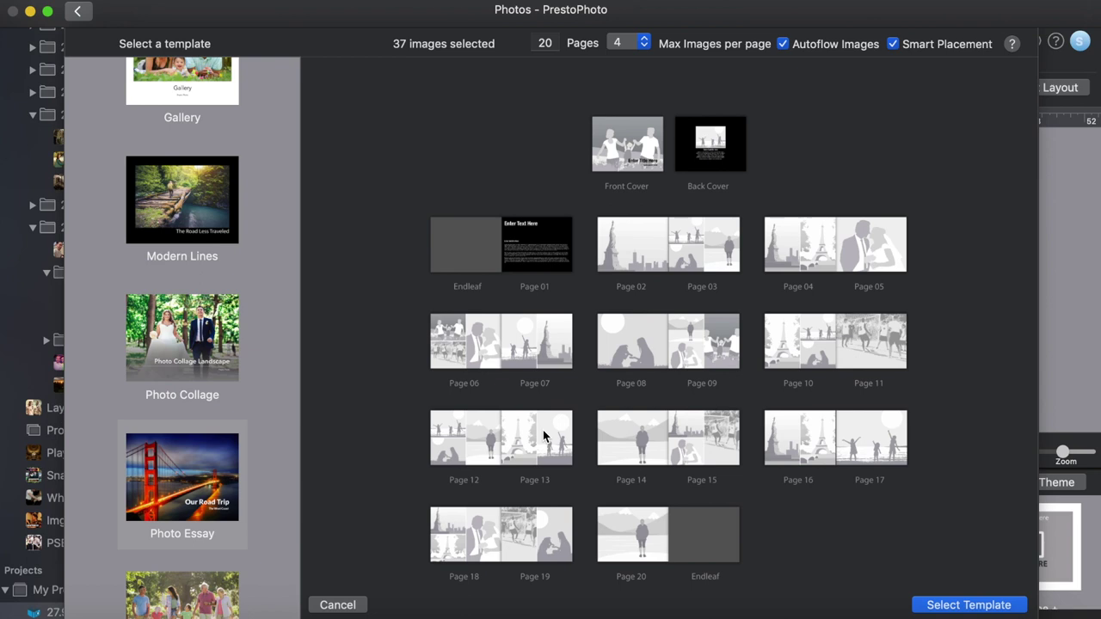
left_click(964, 605)
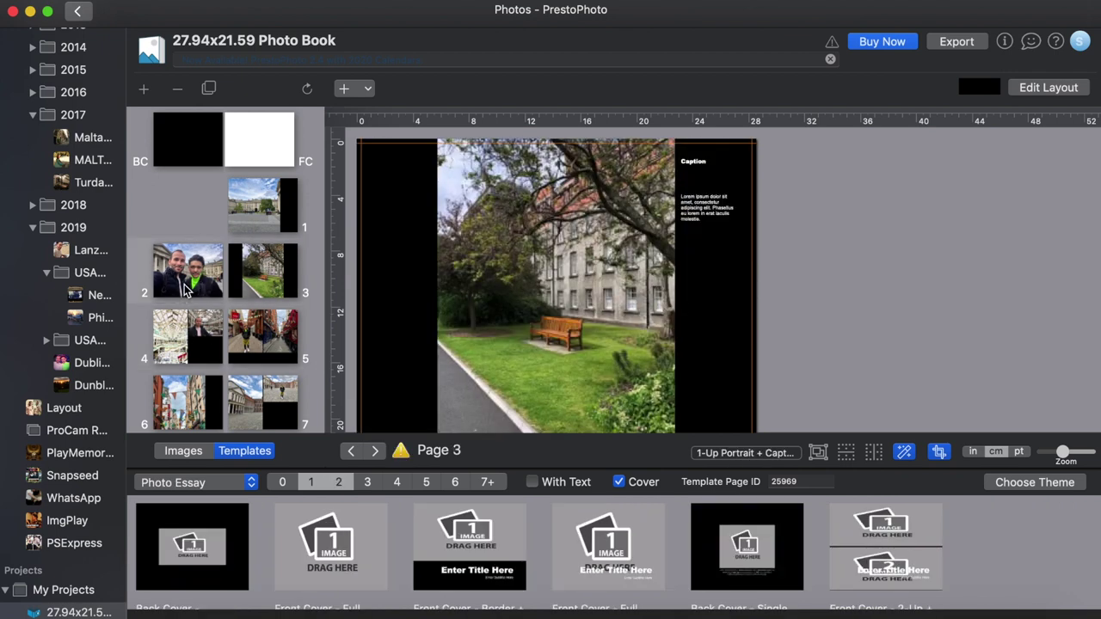
- Browse the rebuilt book, viewing pages 10 and 11
scroll(282, 319, "down", 5)
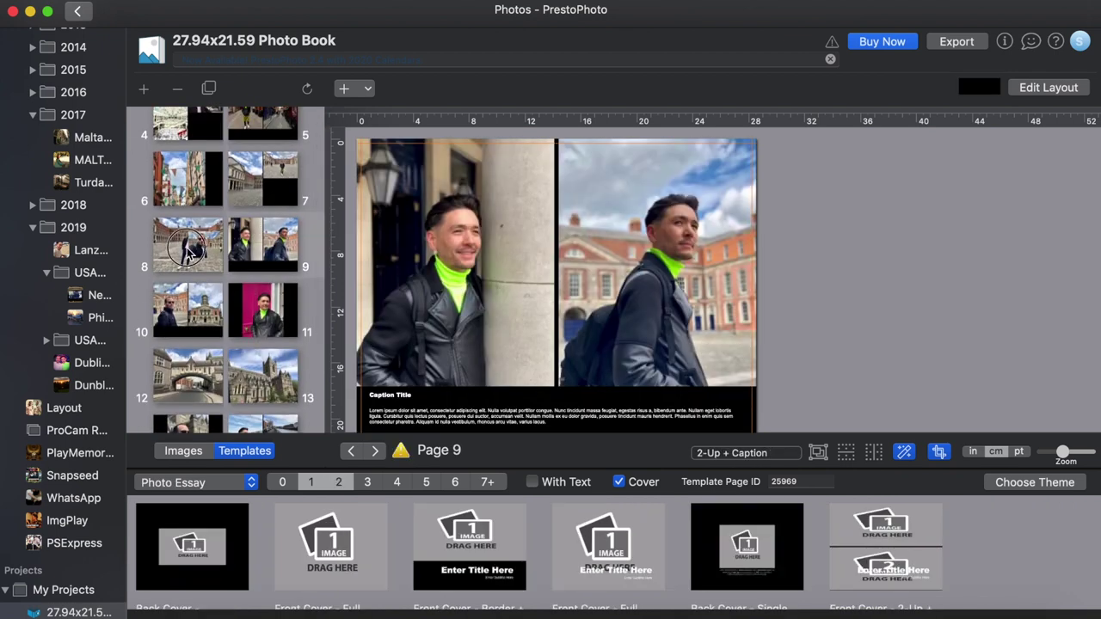
left_click(193, 332)
left_click(262, 318)
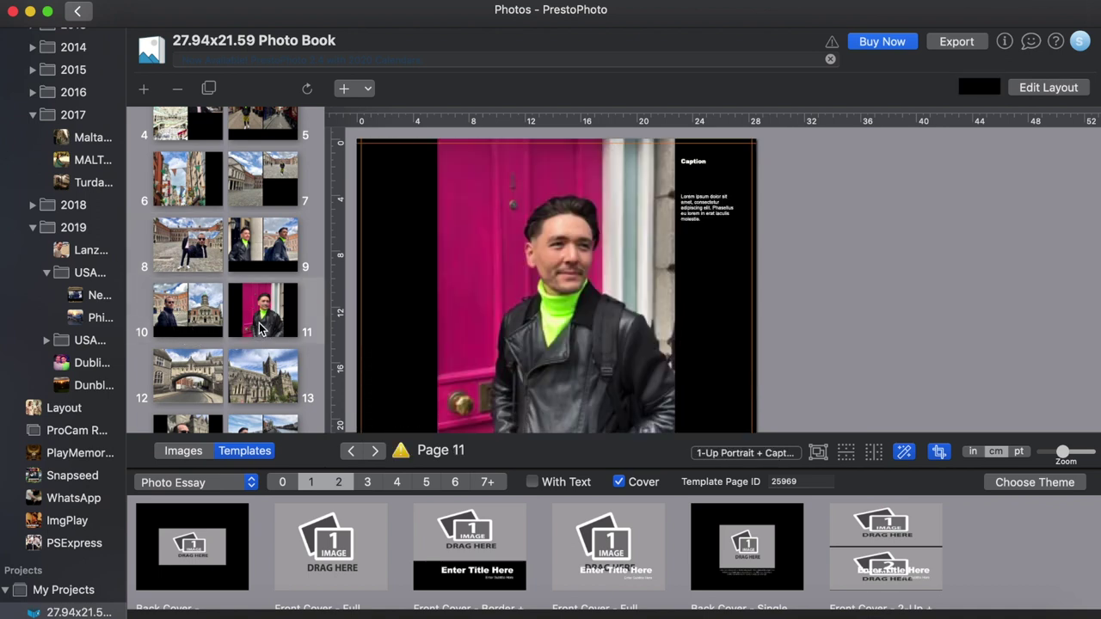
scroll(263, 331, "down", 5)
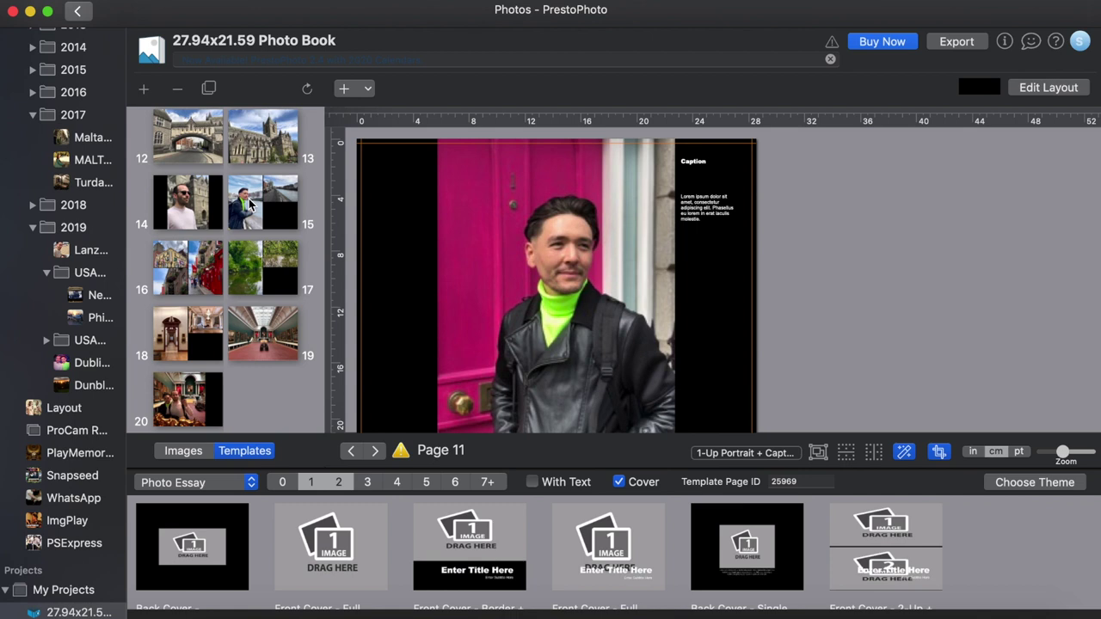
- Re-autoflow the book with 1-Up Full Bleed, max 4 images per page, raising pages from 20 to 31
left_click(1032, 484)
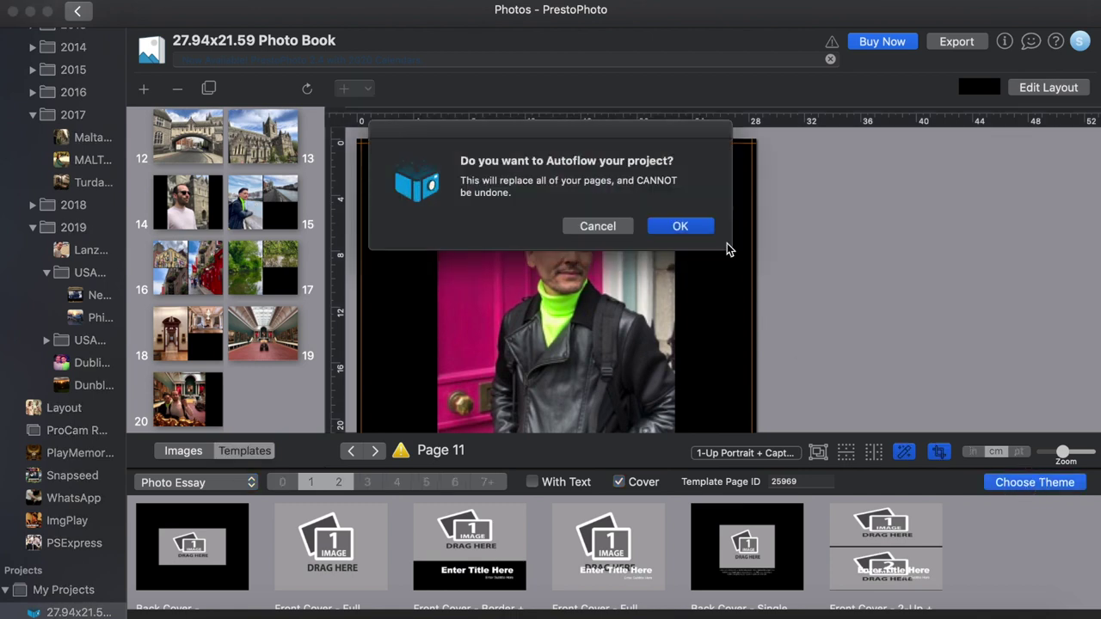
left_click(699, 227)
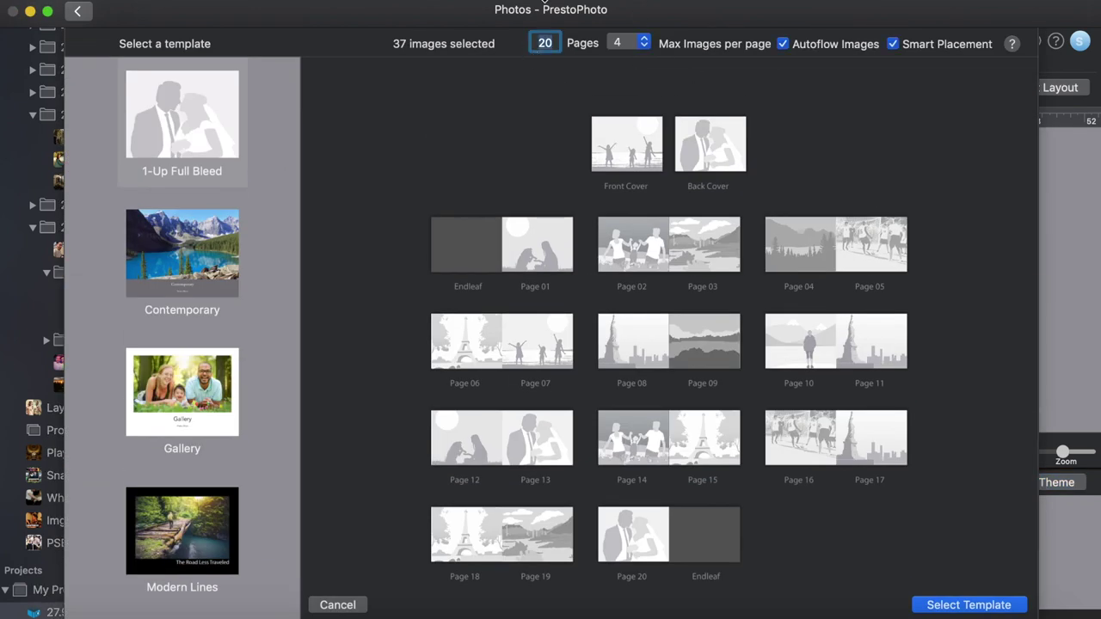
left_click(641, 47)
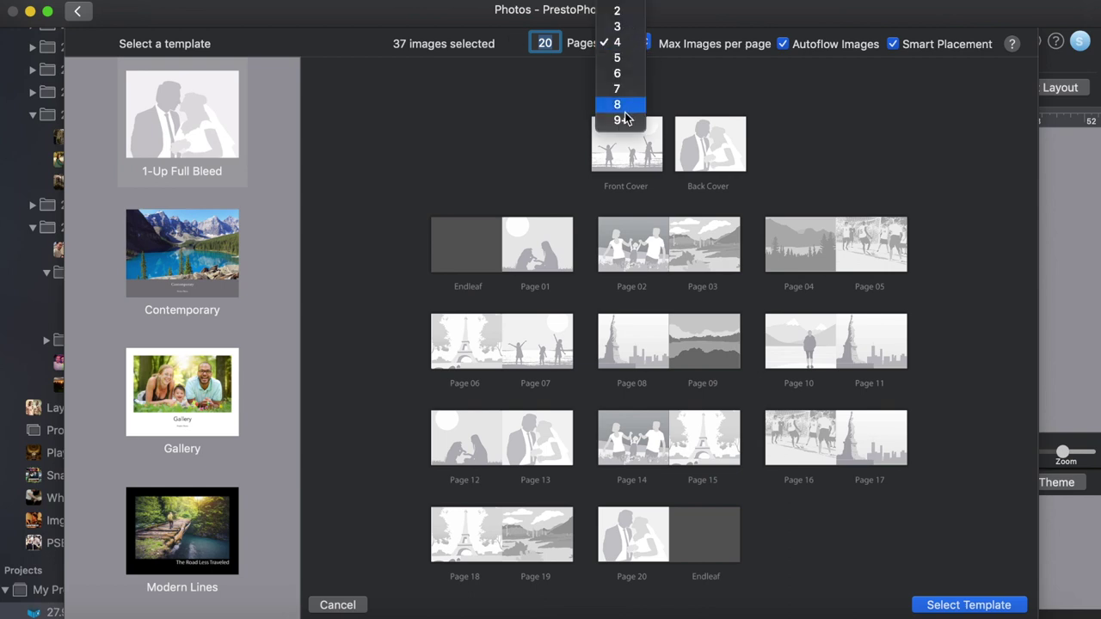
left_click(550, 96)
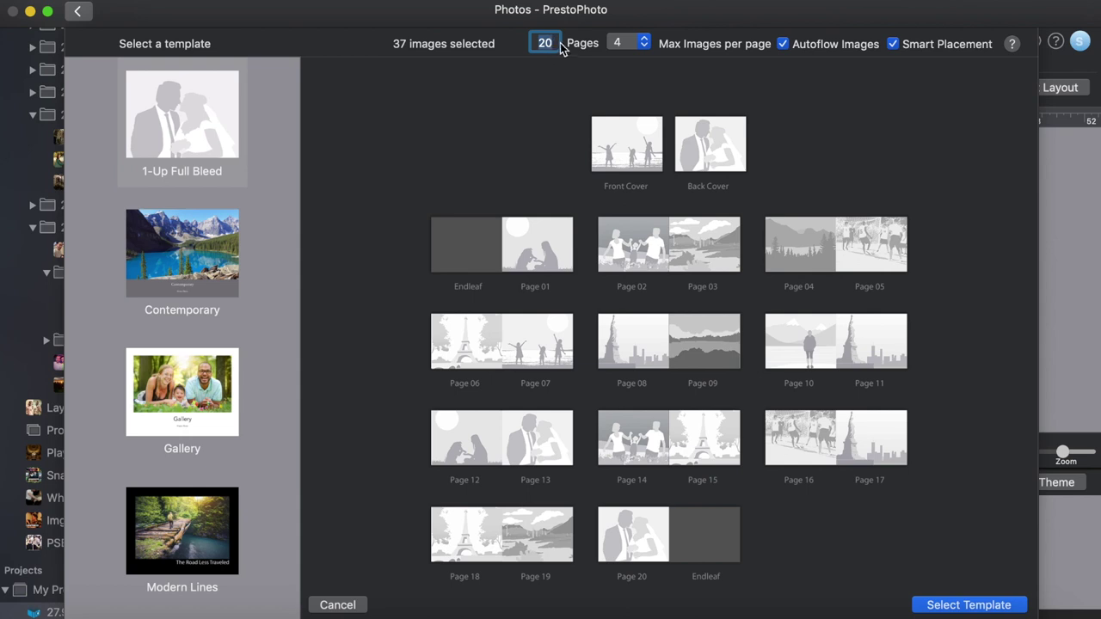
left_click(494, 42)
type("40")
type("1")
left_click(962, 604)
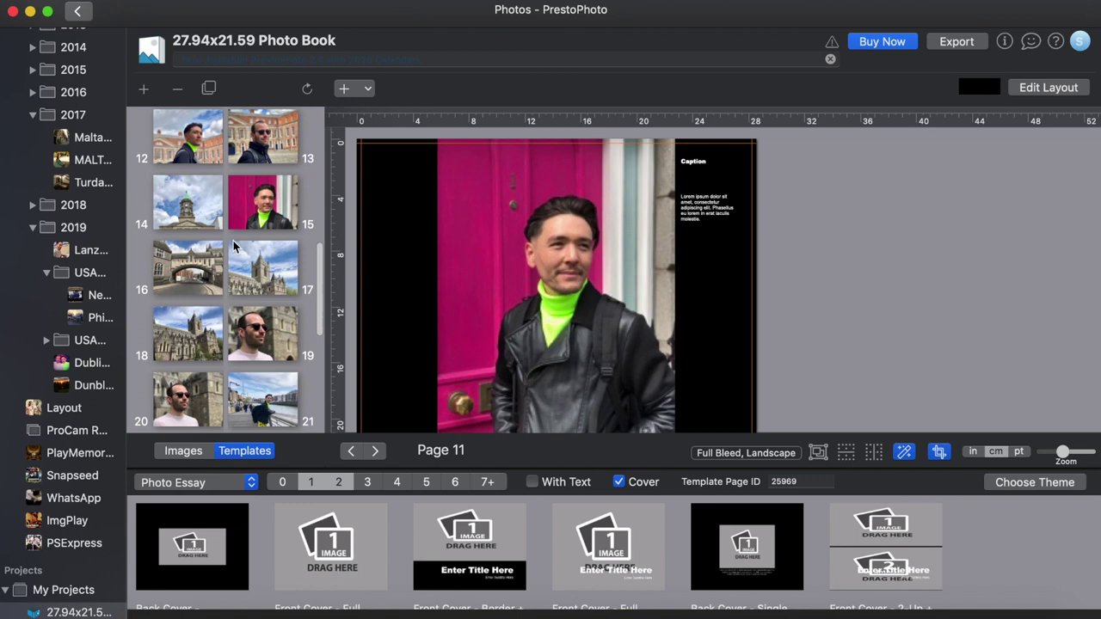
- Review the full-bleed pages 16, 17, 19 and 18 of the book
left_click(183, 263)
left_click(264, 282)
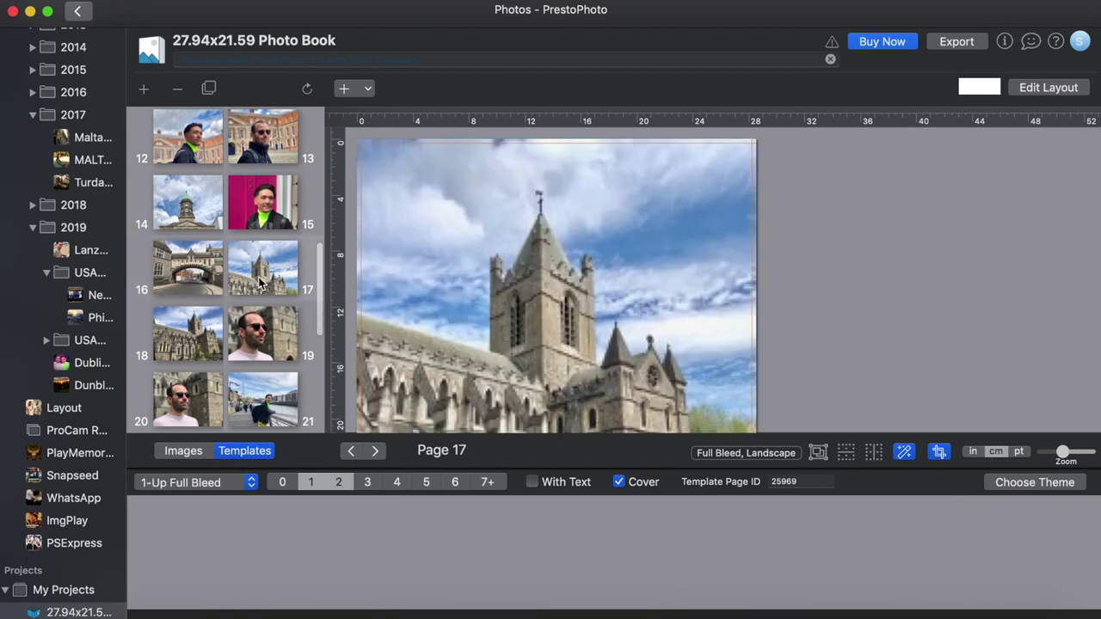
left_click(256, 329)
left_click(185, 332)
scroll(223, 302, "up", 10)
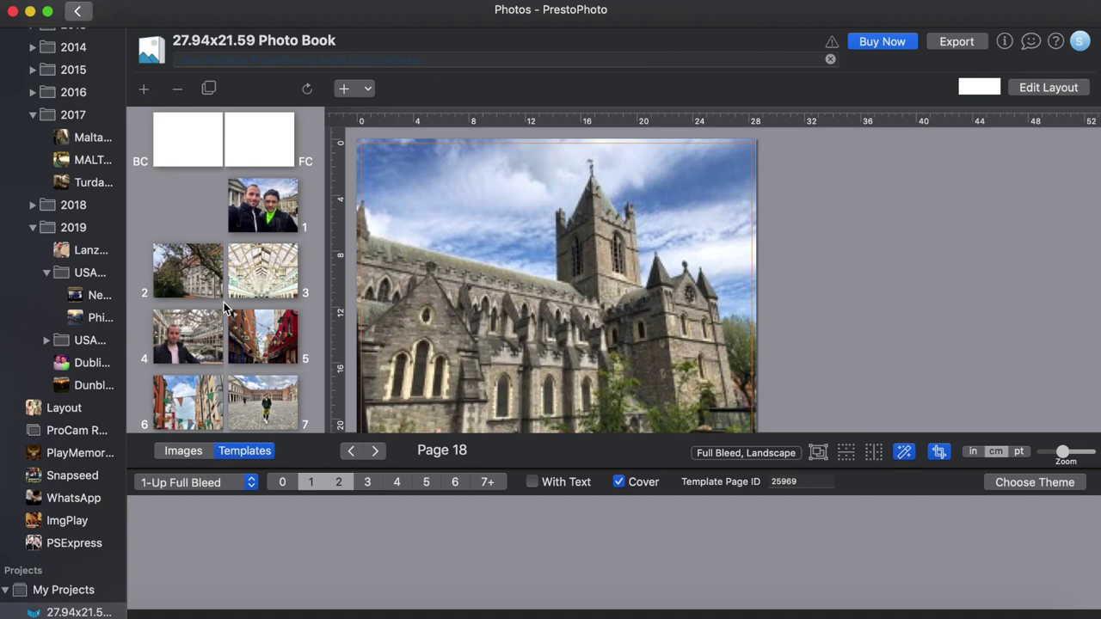
- Start another Autoflow re-theme, then cancel the template sheet to keep the current layout
left_click(1037, 485)
left_click(669, 224)
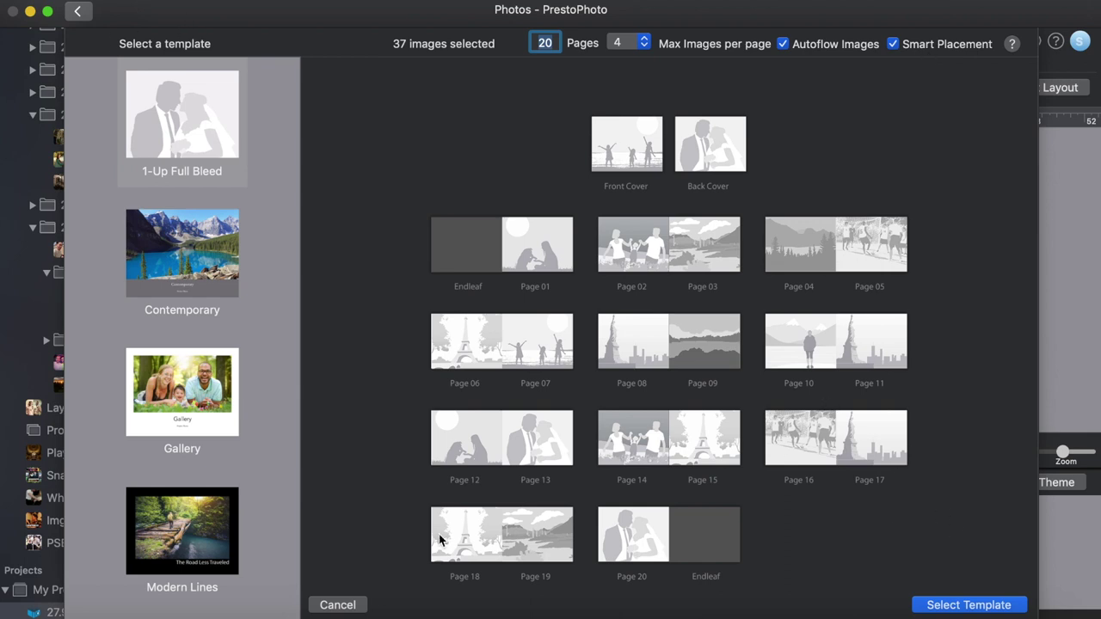
left_click(349, 604)
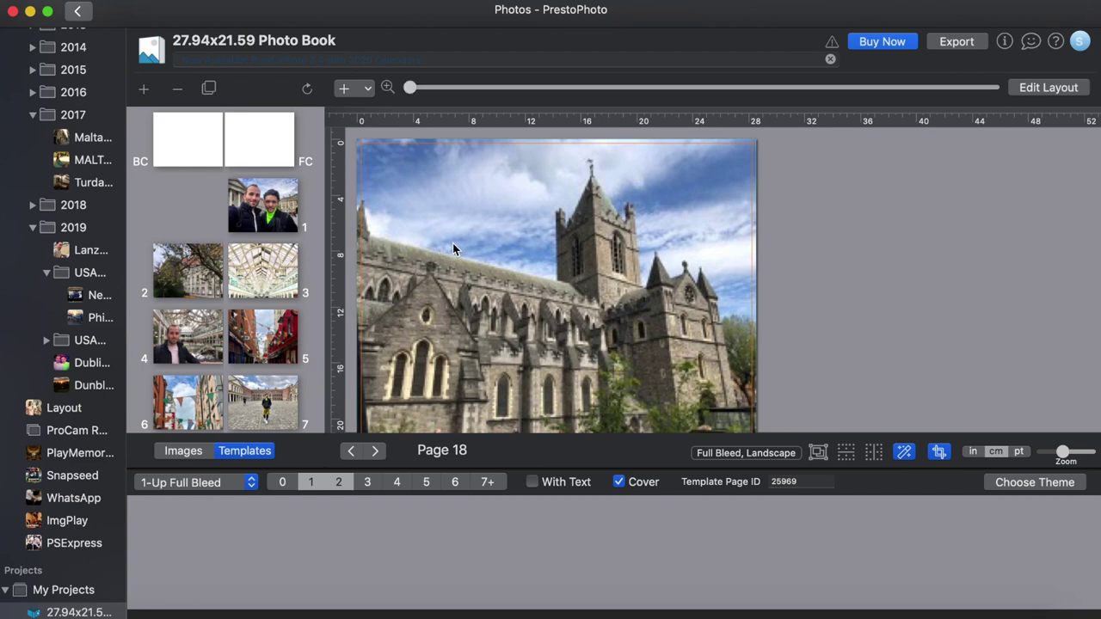
- Give page 2 the 1-Up Cover Title layout and type 'Dublin' as its title
left_click(201, 268)
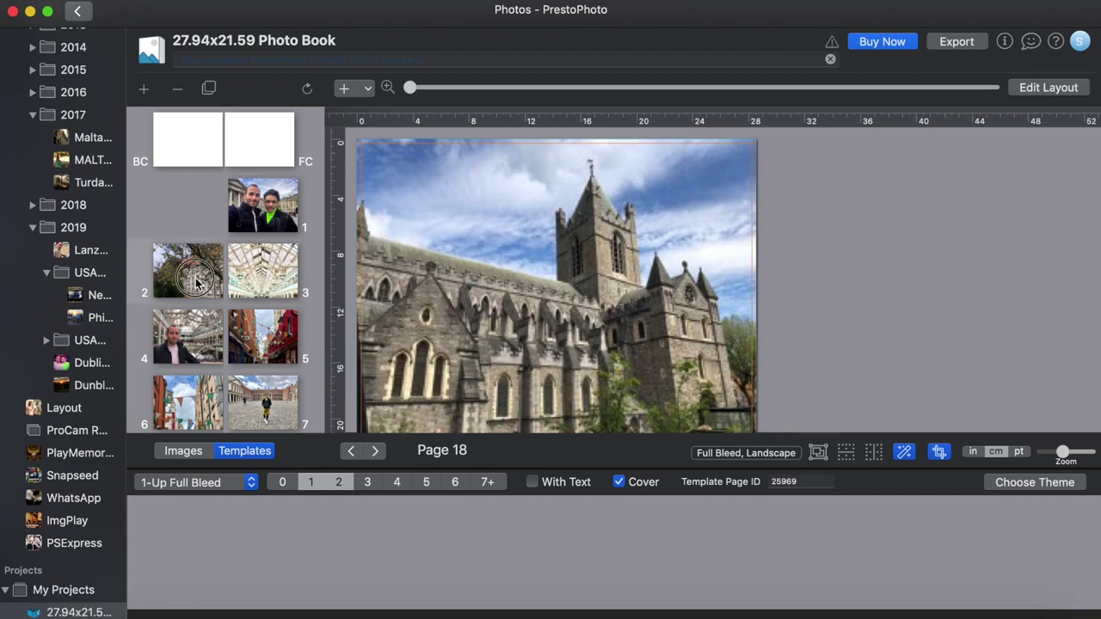
left_click(313, 483)
left_click(485, 555)
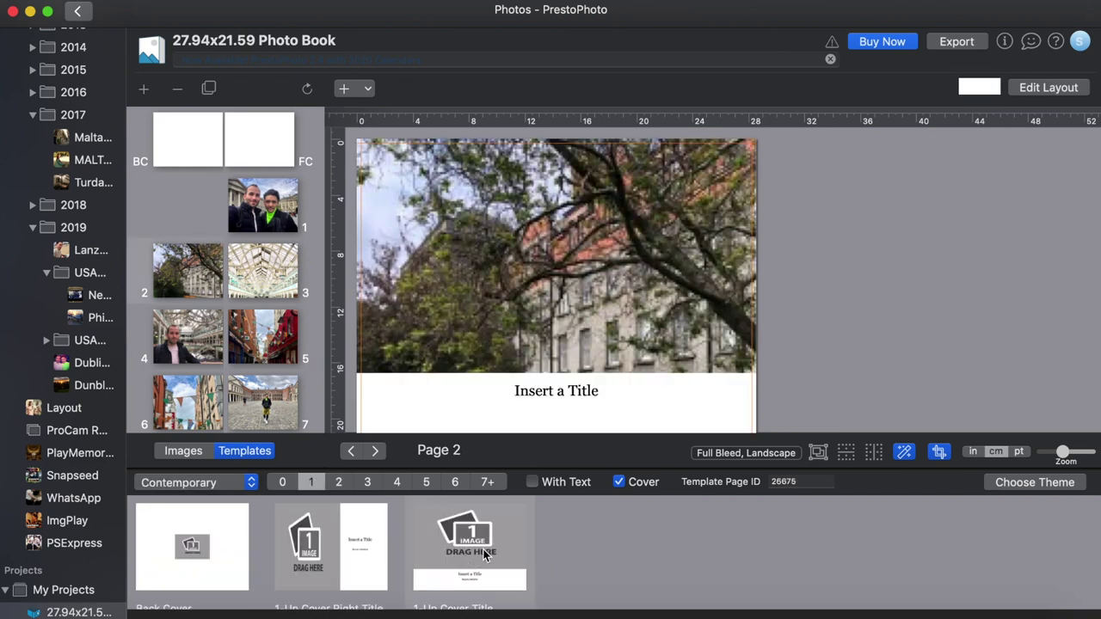
left_click(638, 264)
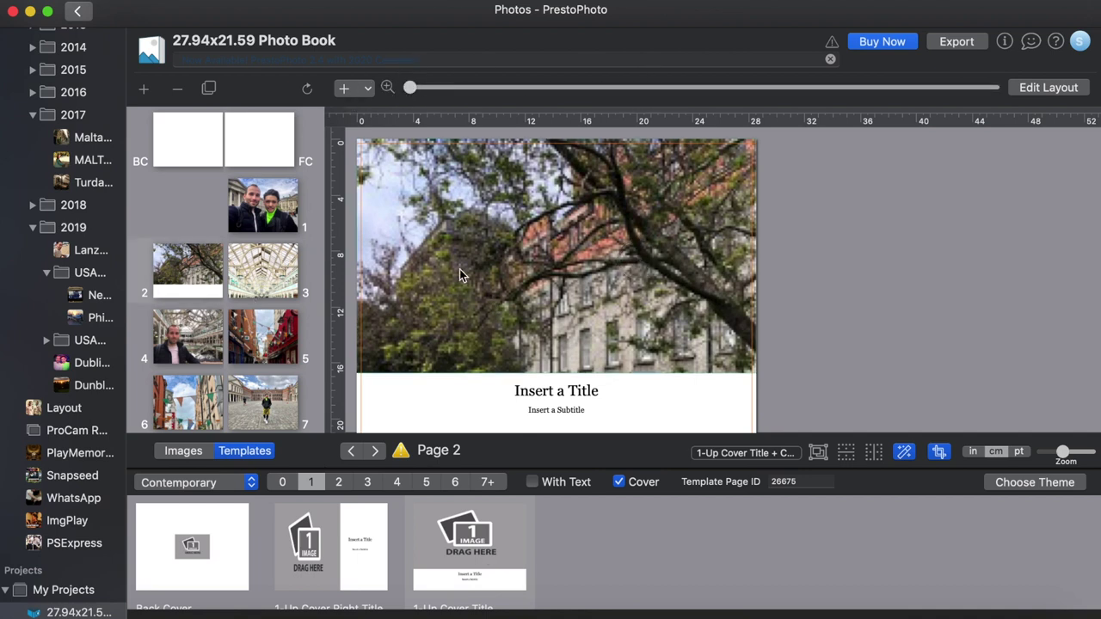
double_click(543, 393)
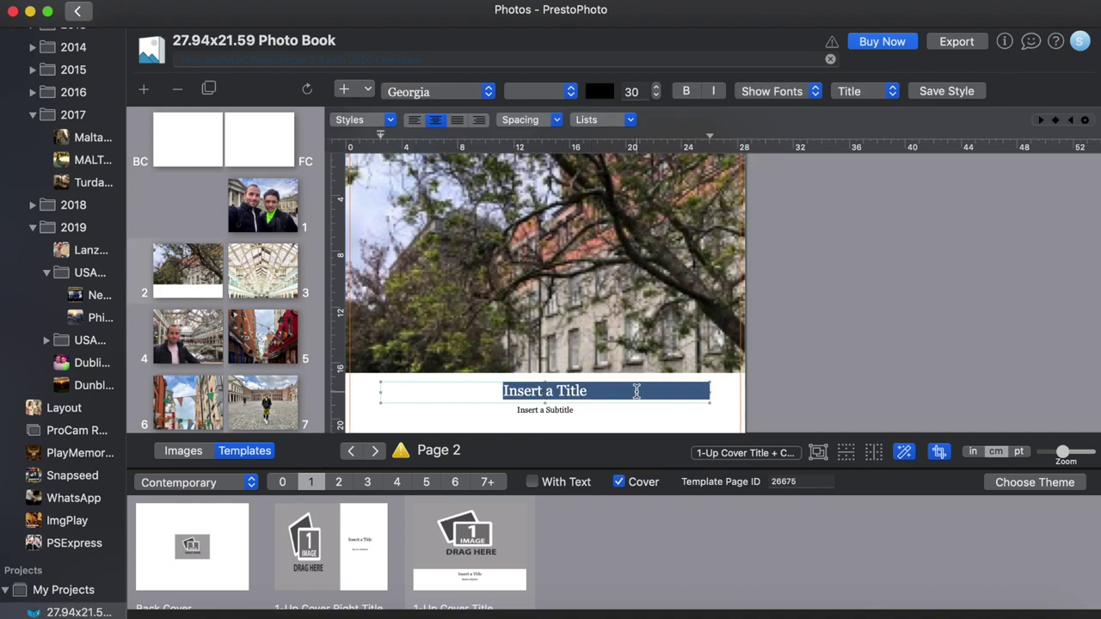
type("Dublin")
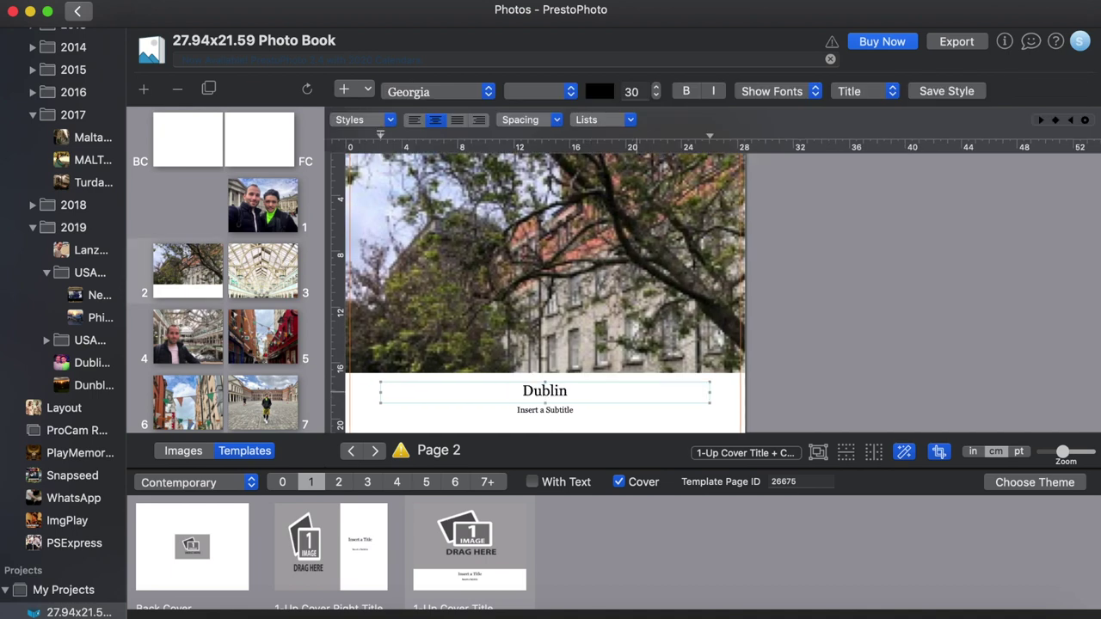
left_click(484, 92)
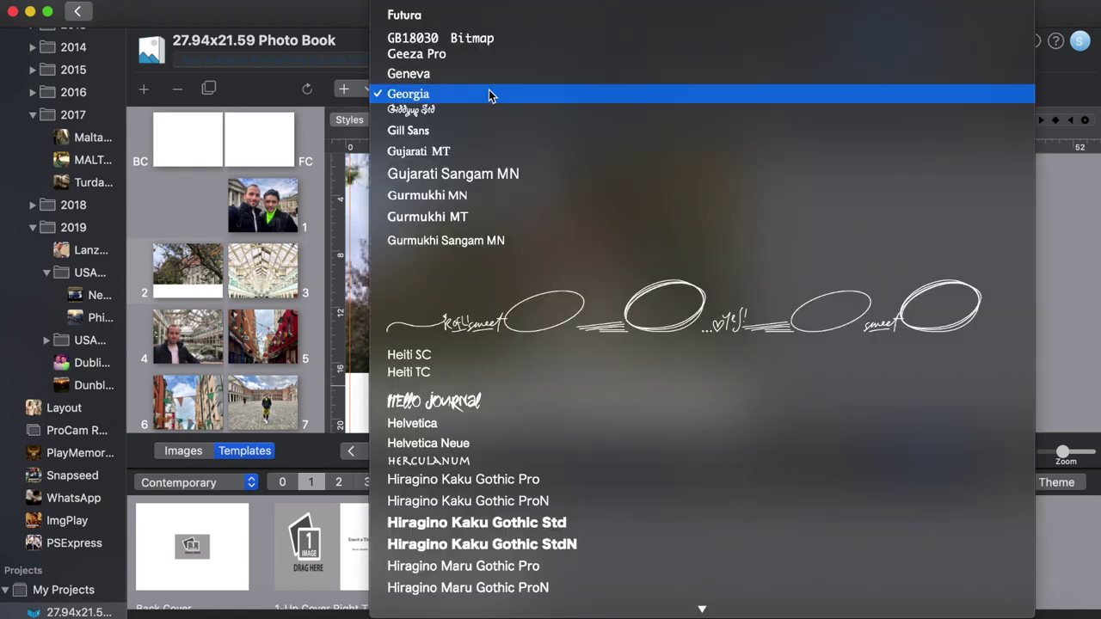
scroll(516, 228, "down", 10)
scroll(517, 228, "down", 10)
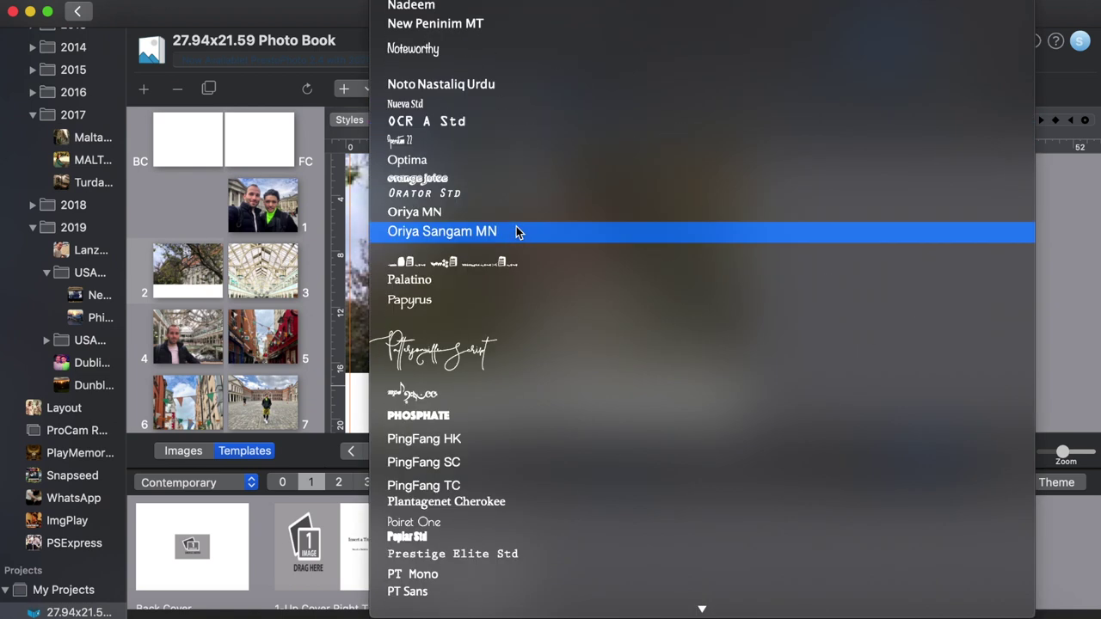
scroll(514, 60, "down", 15)
scroll(513, 57, "up", 20)
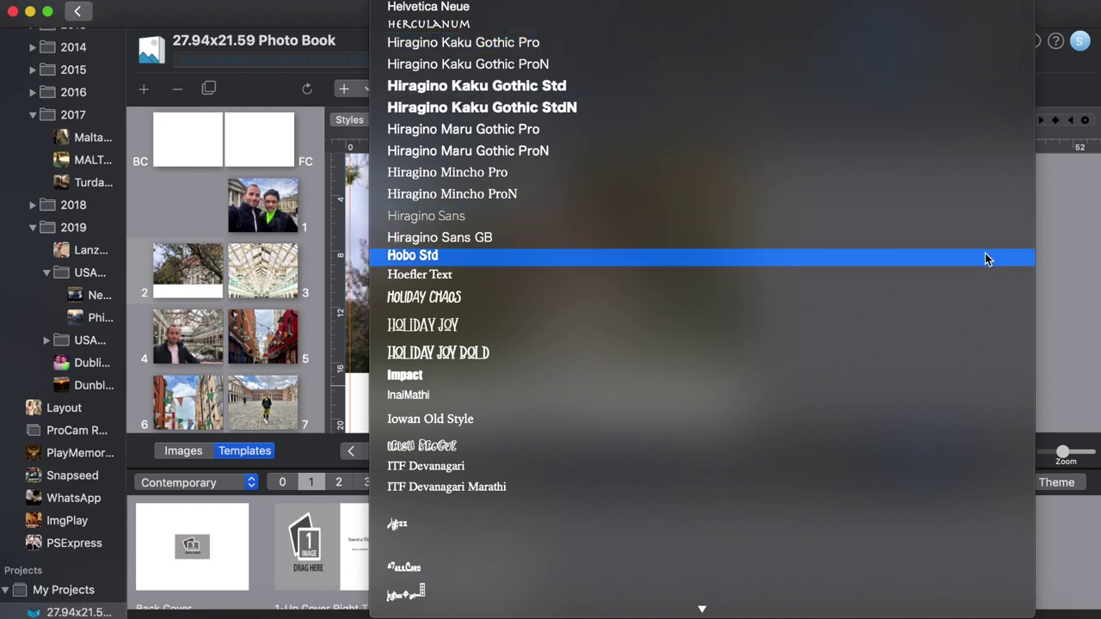
left_click(1068, 230)
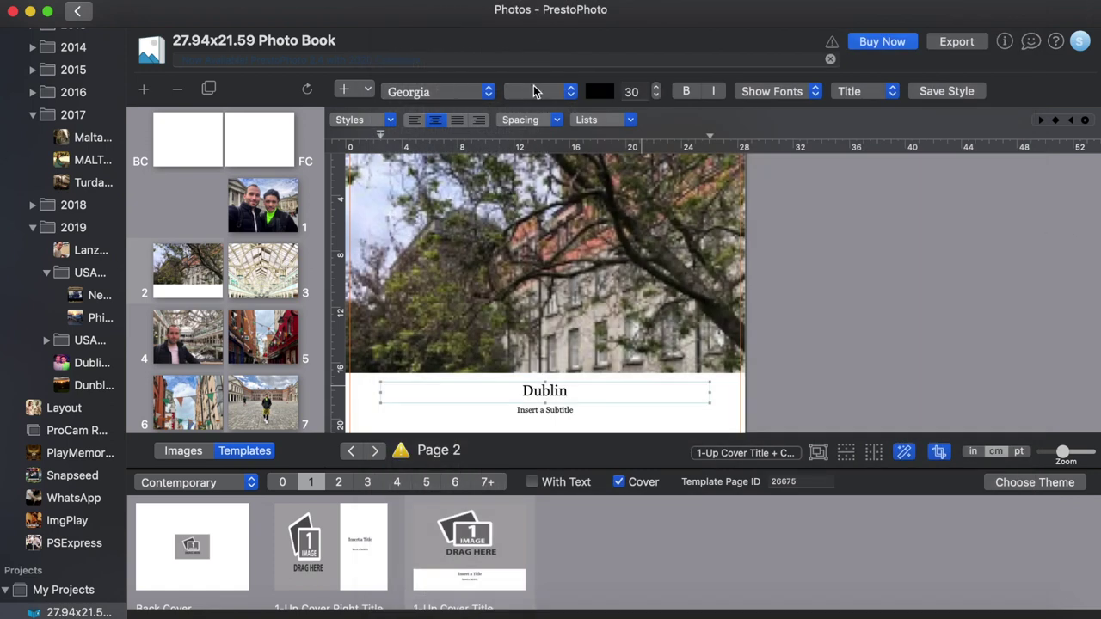
left_click(861, 96)
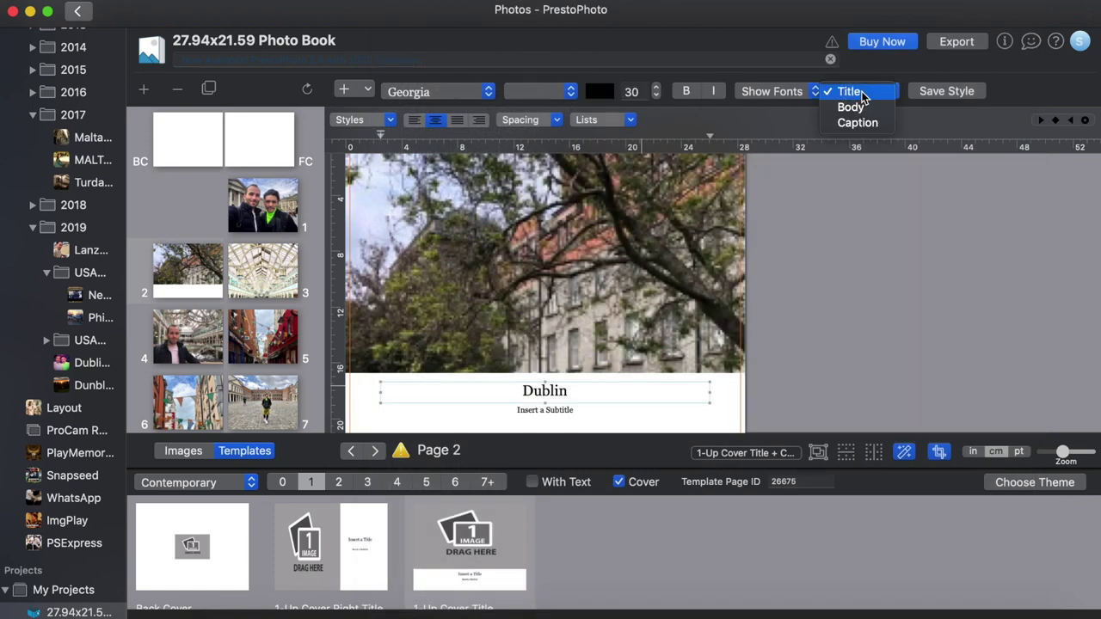
left_click(861, 92)
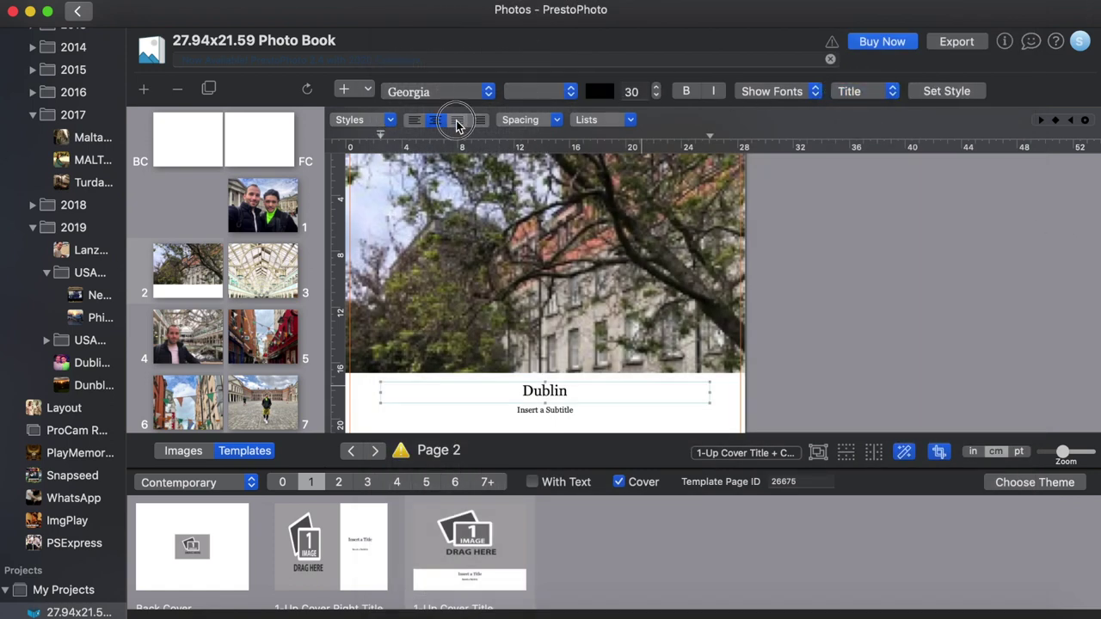
left_click(457, 121)
left_click(439, 121)
left_click(606, 122)
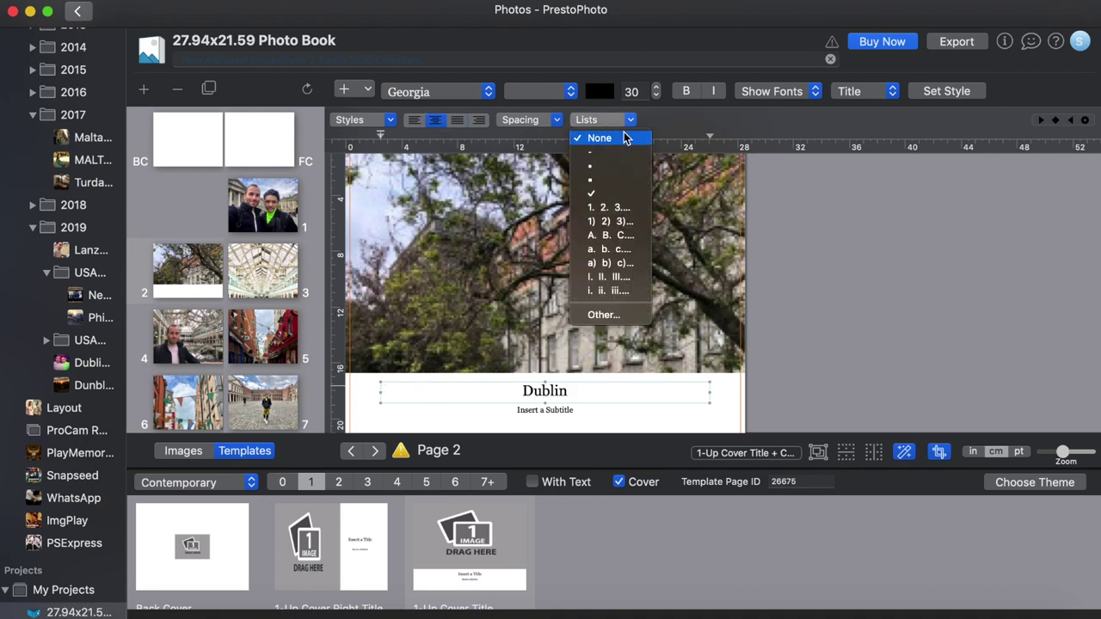
left_click(617, 118)
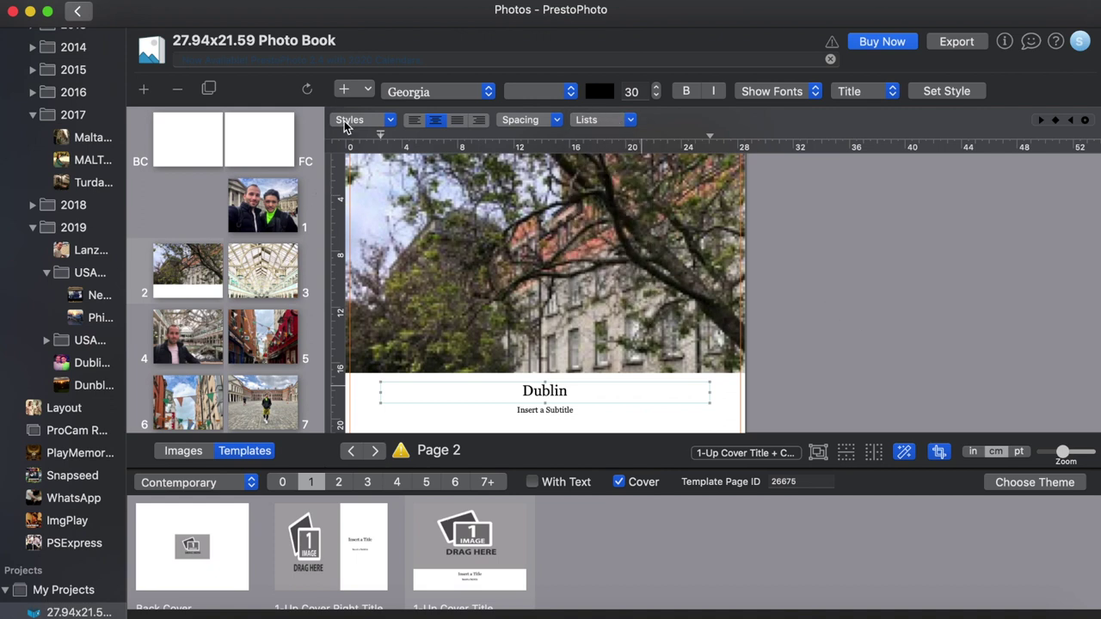
- Add an image box and a title box to page 2, then drag a Dublin photo onto it
left_click(365, 90)
left_click(362, 109)
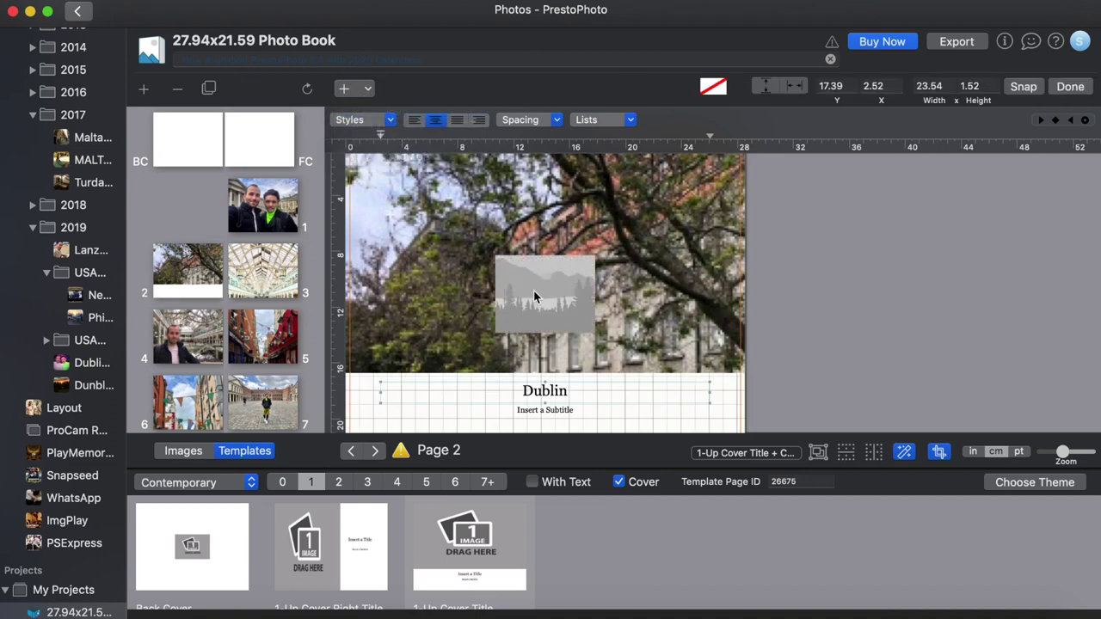
left_click_drag(534, 297, 578, 205)
left_click(361, 88)
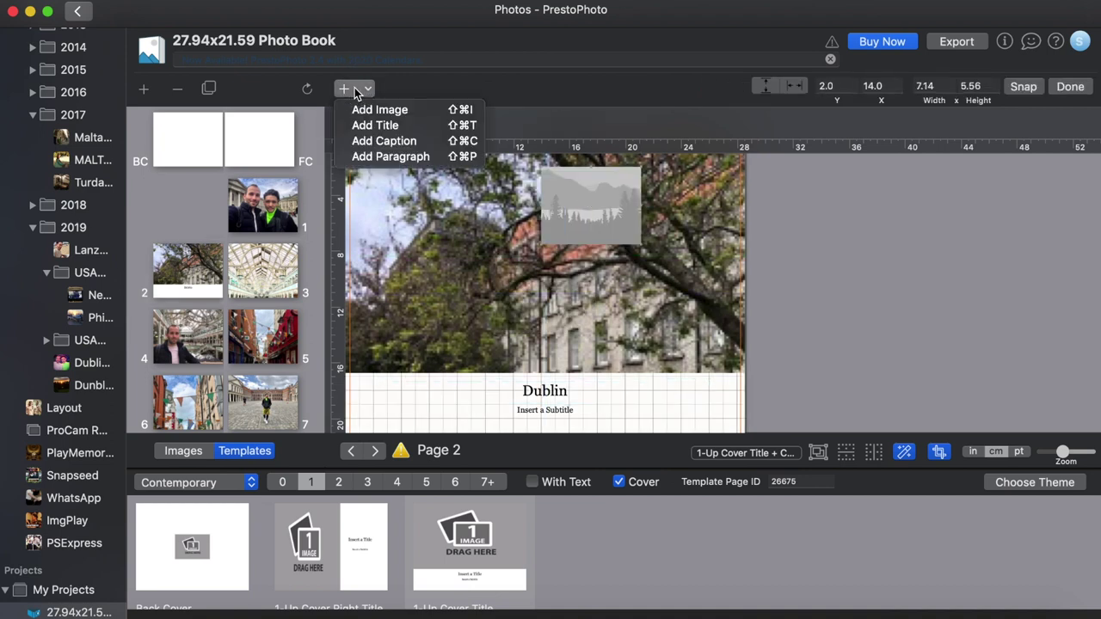
left_click(384, 127)
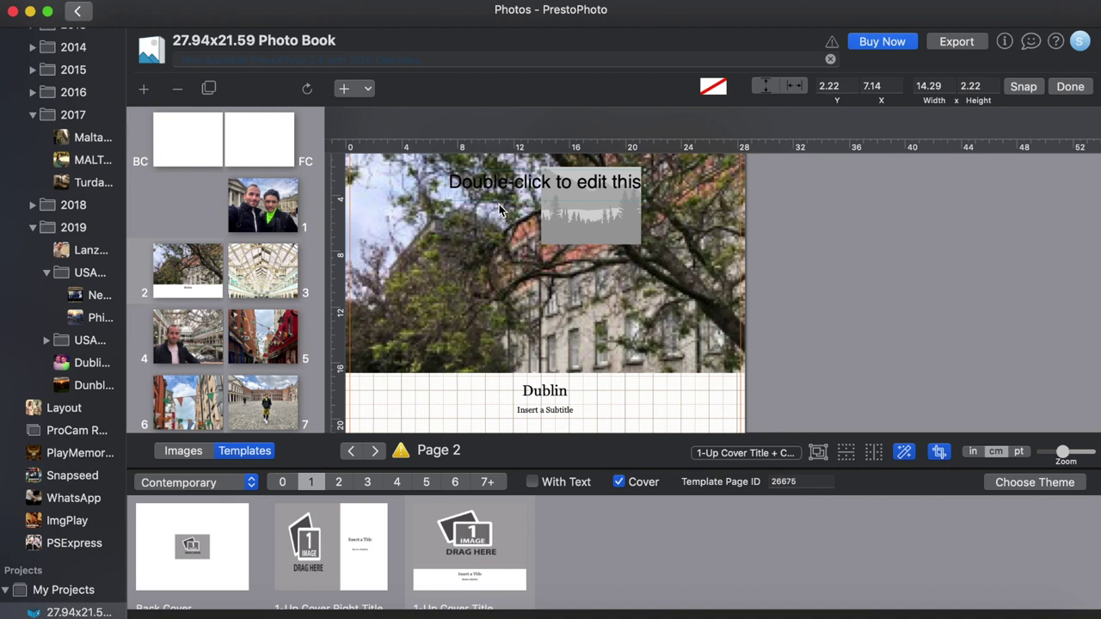
left_click(359, 90)
left_click(359, 90)
left_click(183, 451)
left_click_drag(402, 533, 585, 275)
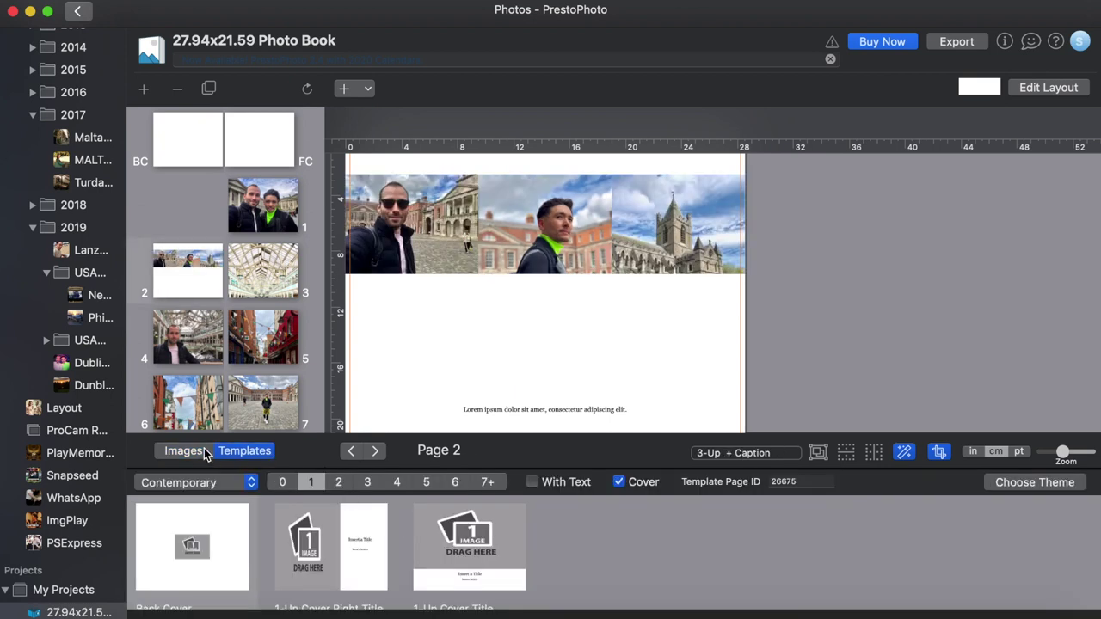
- With Auto-Select template off, drop the clock-tower photo into page 2's centre, then re-enable Auto-Select
left_click(191, 453)
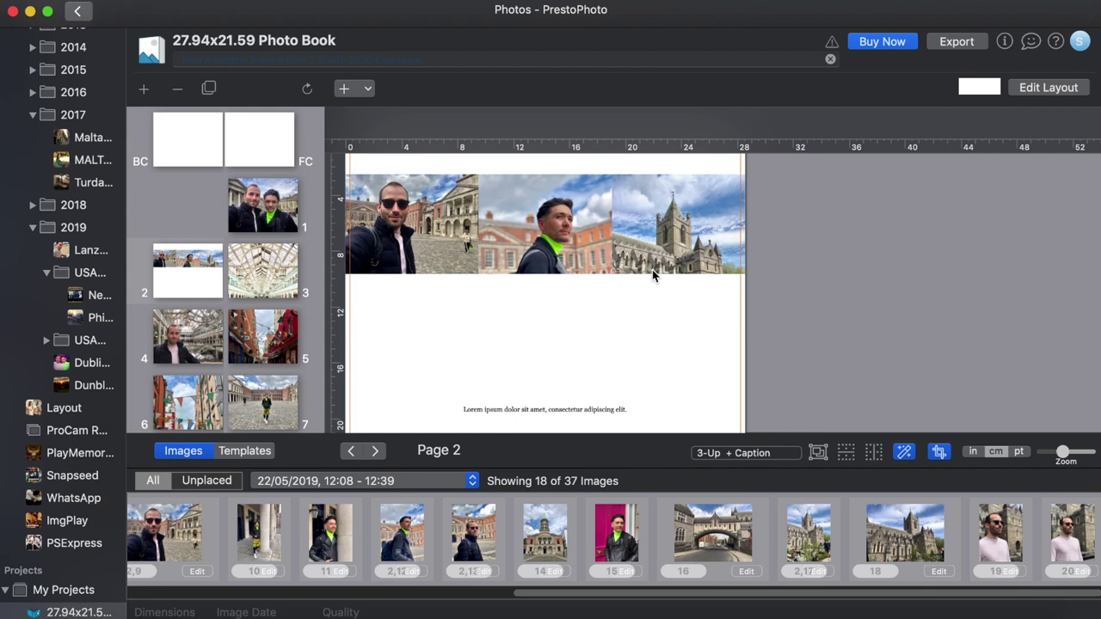
left_click(905, 454)
left_click_drag(541, 532, 537, 332)
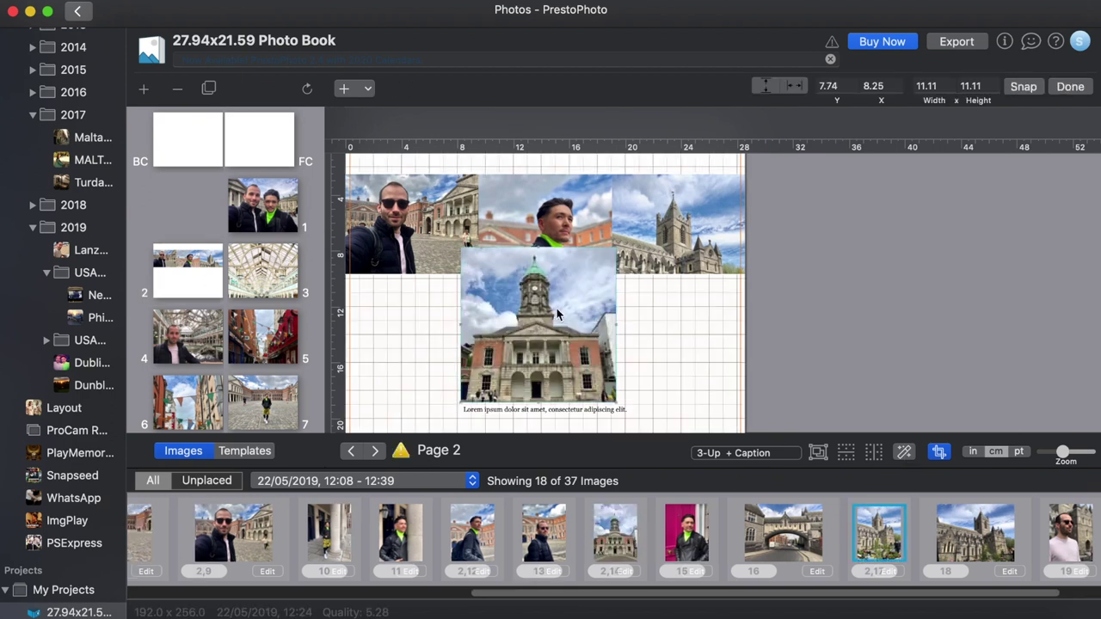
left_click(1070, 86)
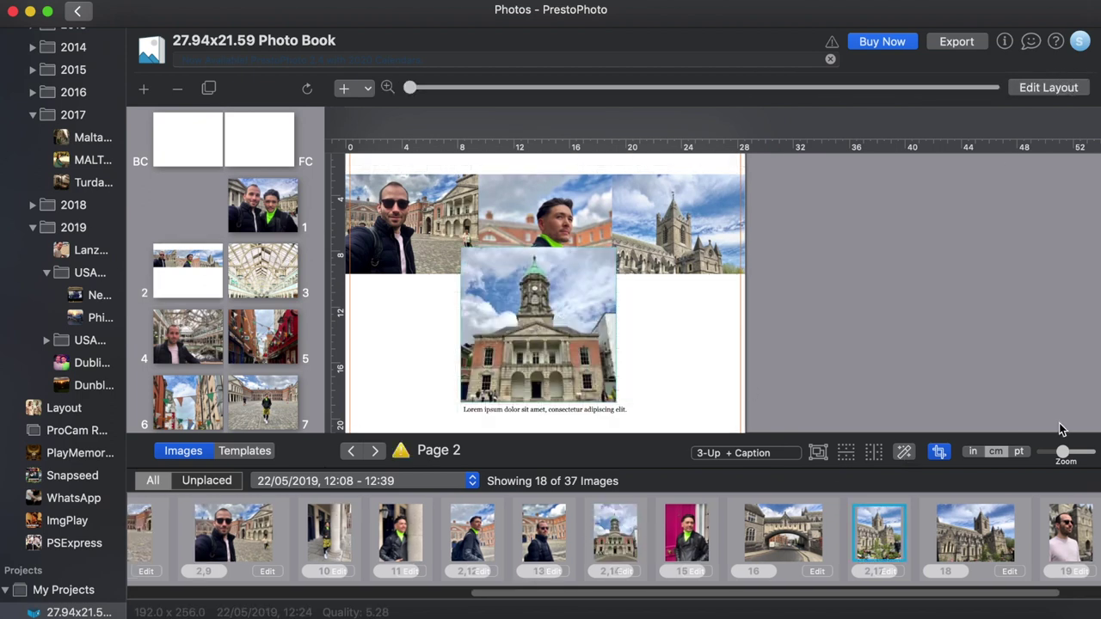
left_click(903, 452)
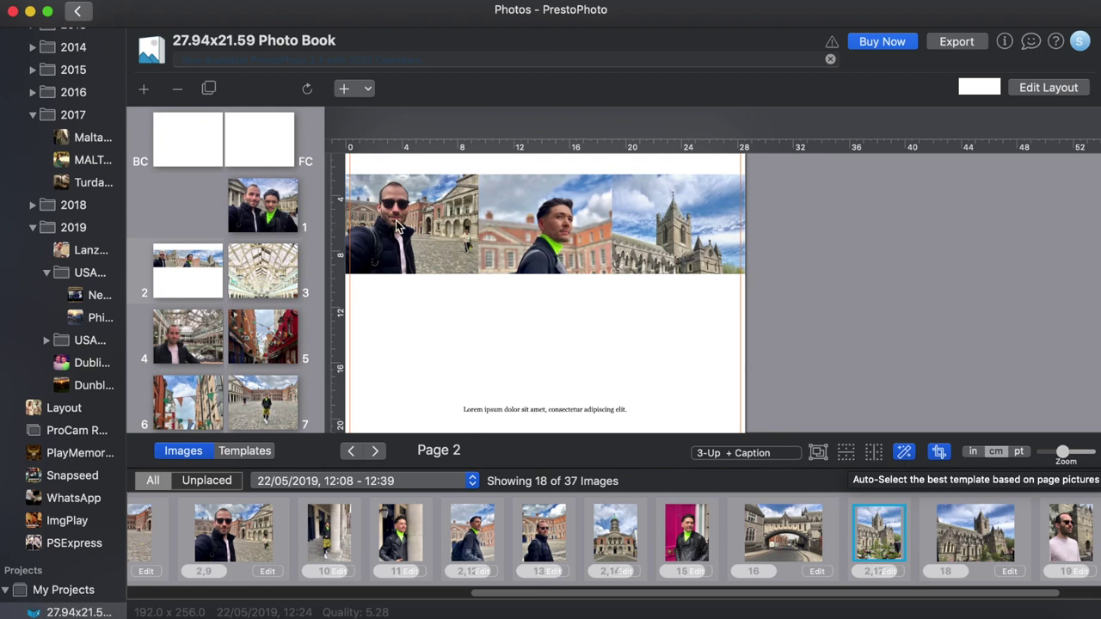
- Open Edit Layout for page 2
left_click(1039, 90)
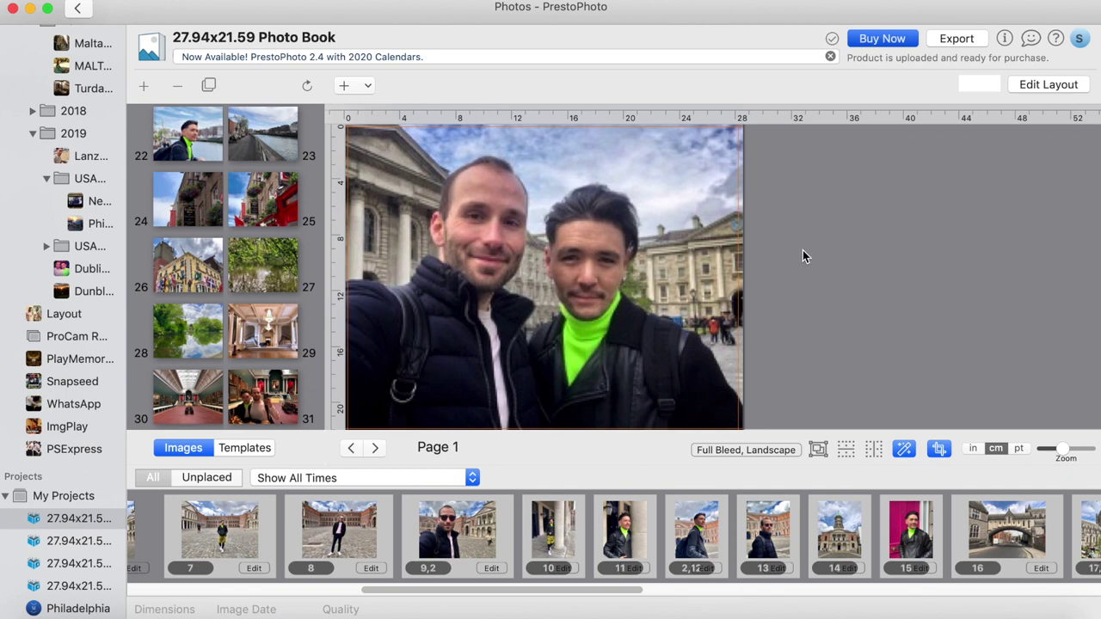
- Preview the book through Buy Now, advancing six spreads, then proceed to Checkout
left_click(883, 39)
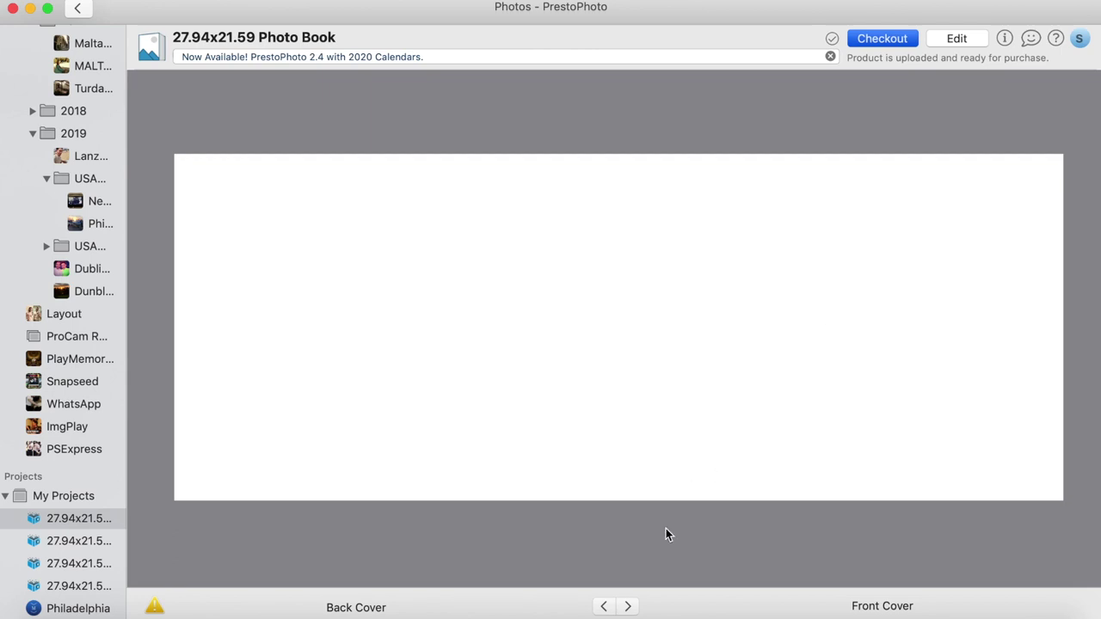
left_click(628, 607)
left_click(628, 606)
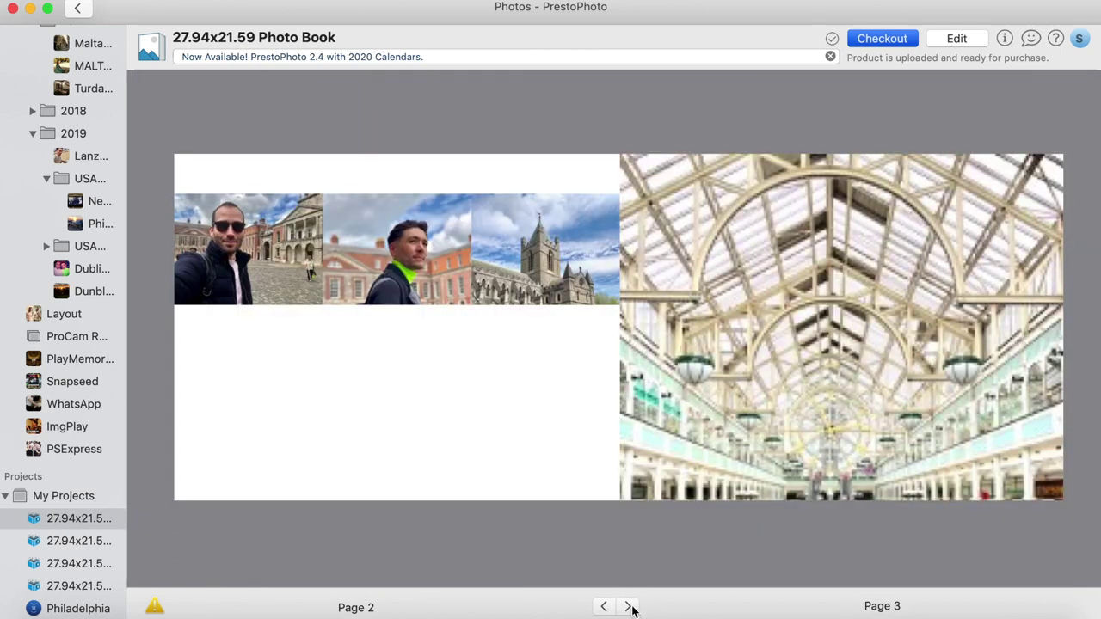
left_click(628, 606)
left_click(629, 607)
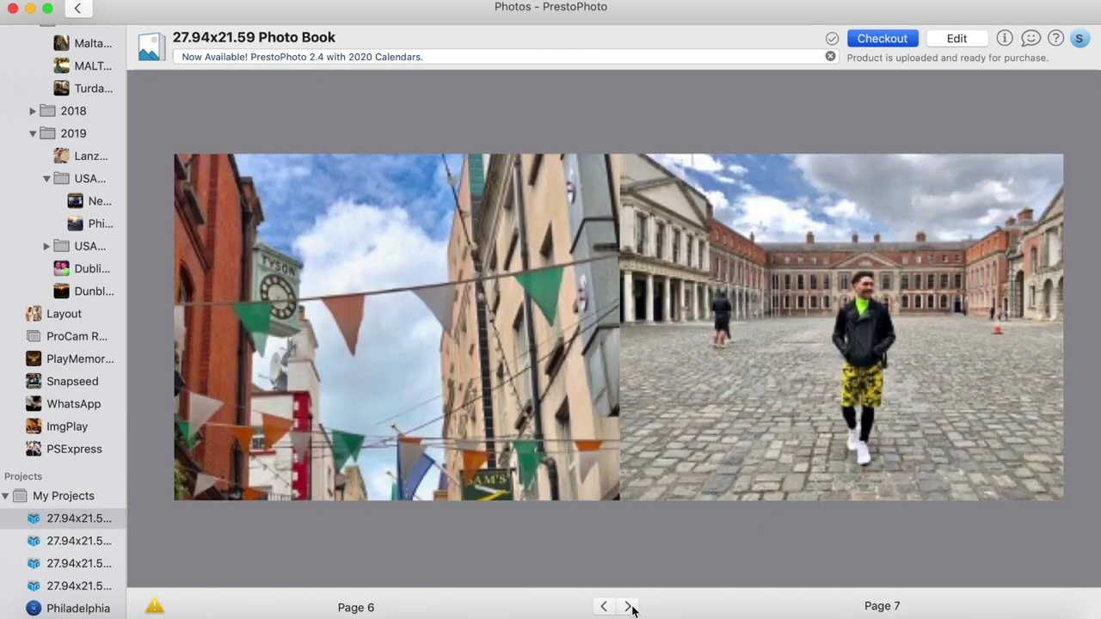
left_click(629, 607)
left_click(628, 607)
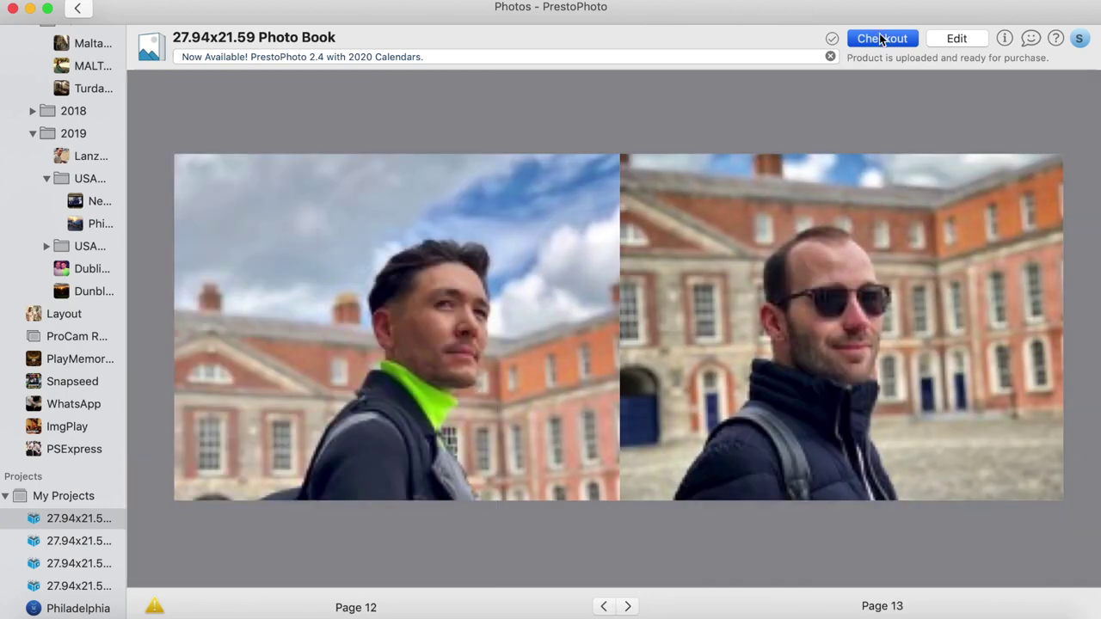
left_click(881, 38)
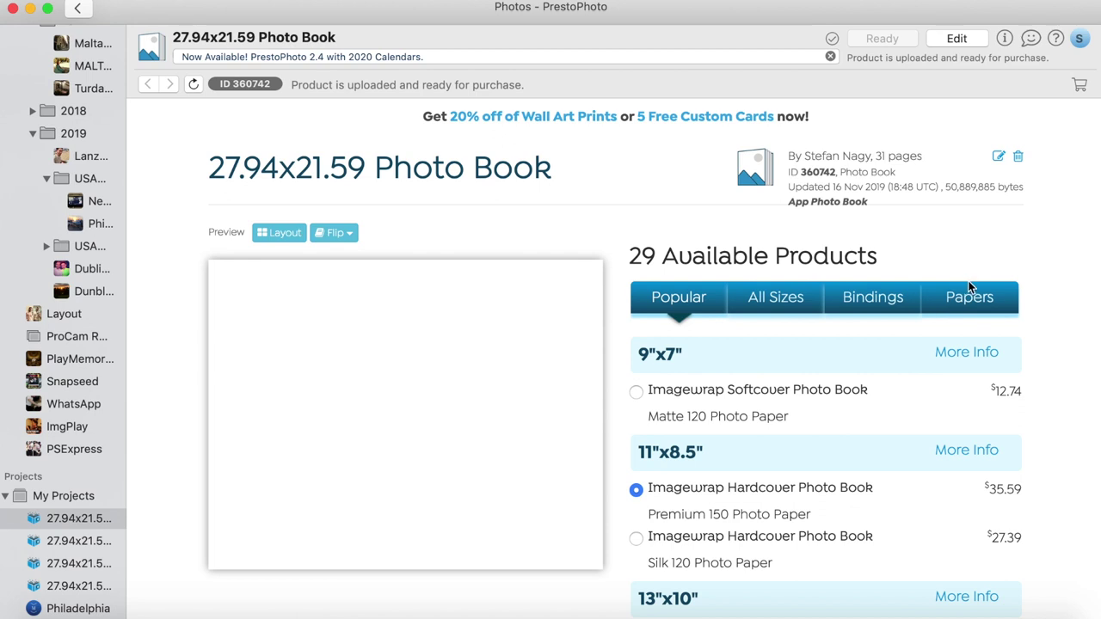
- Group the product list by Bindings and scroll down to the Printing Extras
scroll(993, 355, "down", 2)
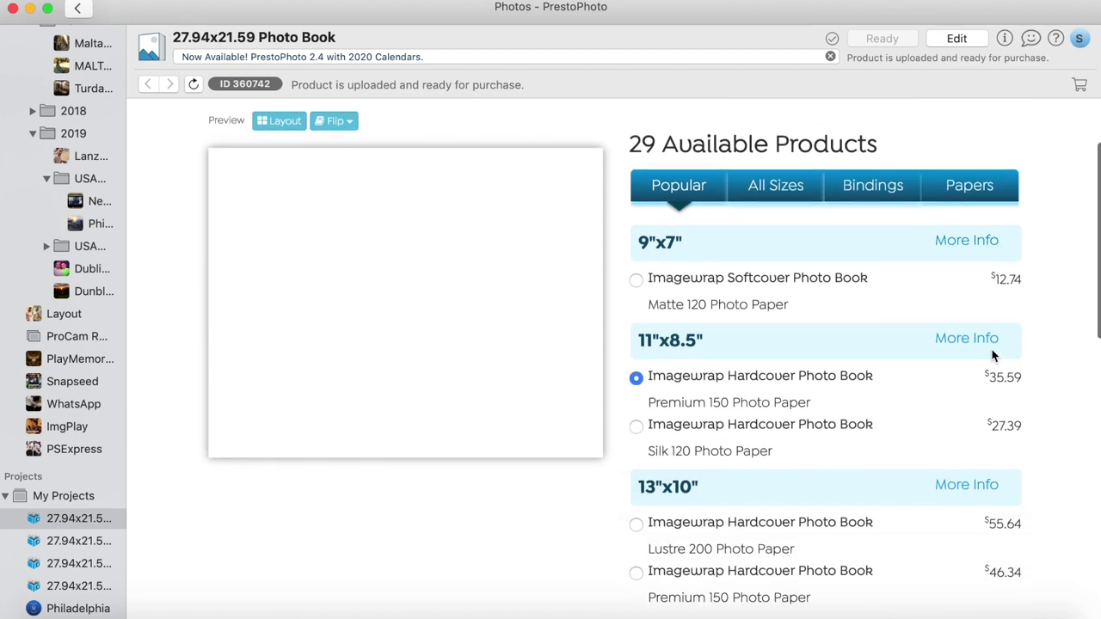
scroll(938, 286, "up", 3)
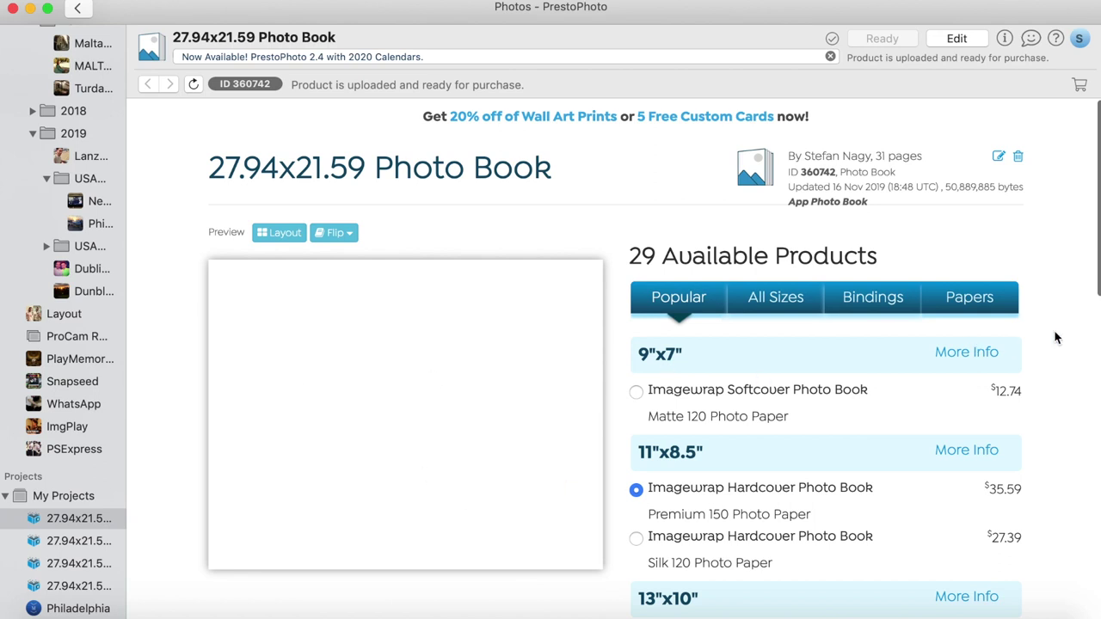
scroll(1057, 337, "down", 5)
scroll(1057, 338, "up", 2)
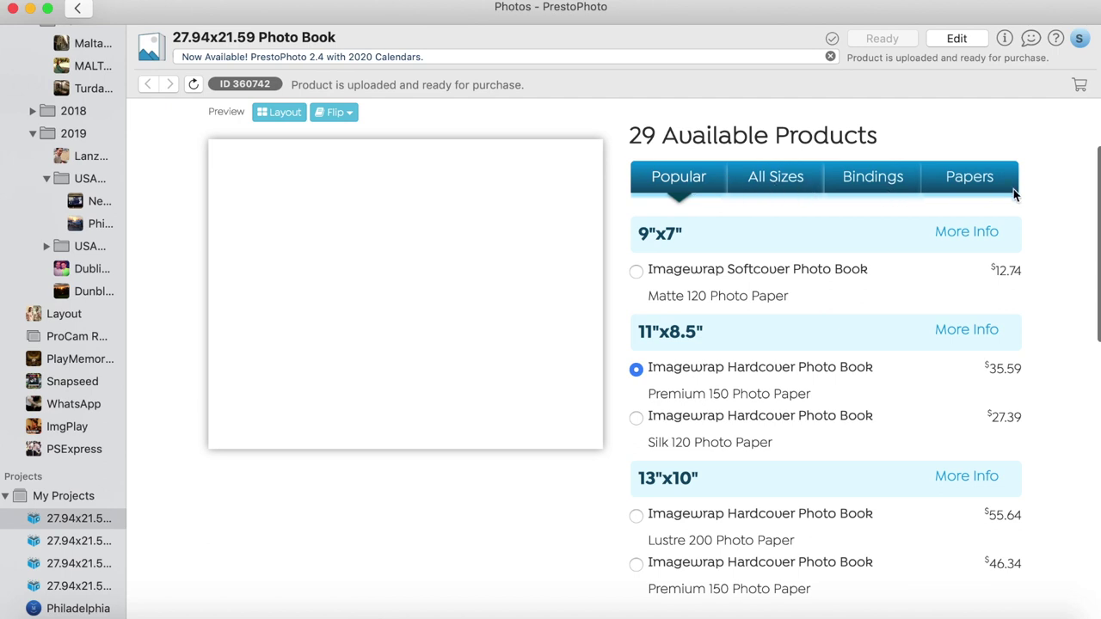
left_click(877, 182)
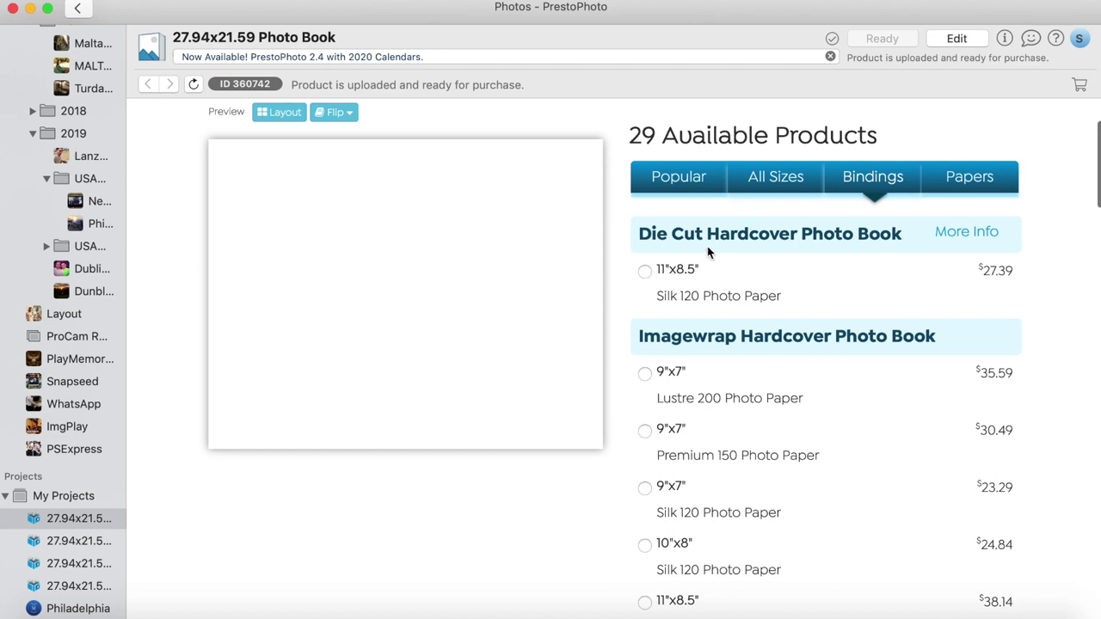
scroll(768, 360, "down", 5)
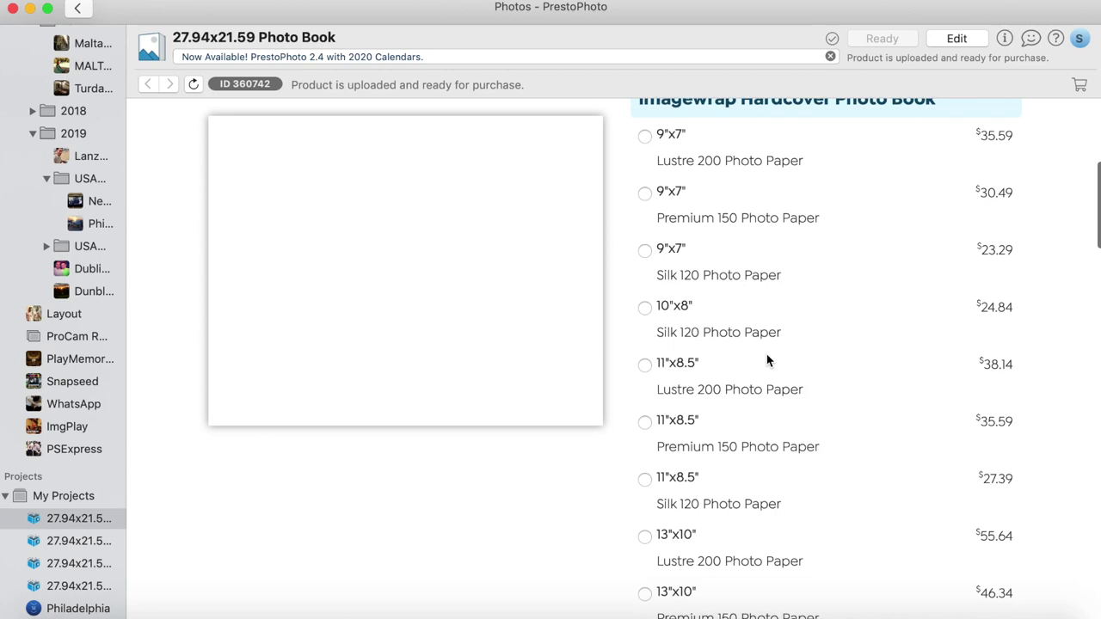
scroll(826, 379, "down", 7)
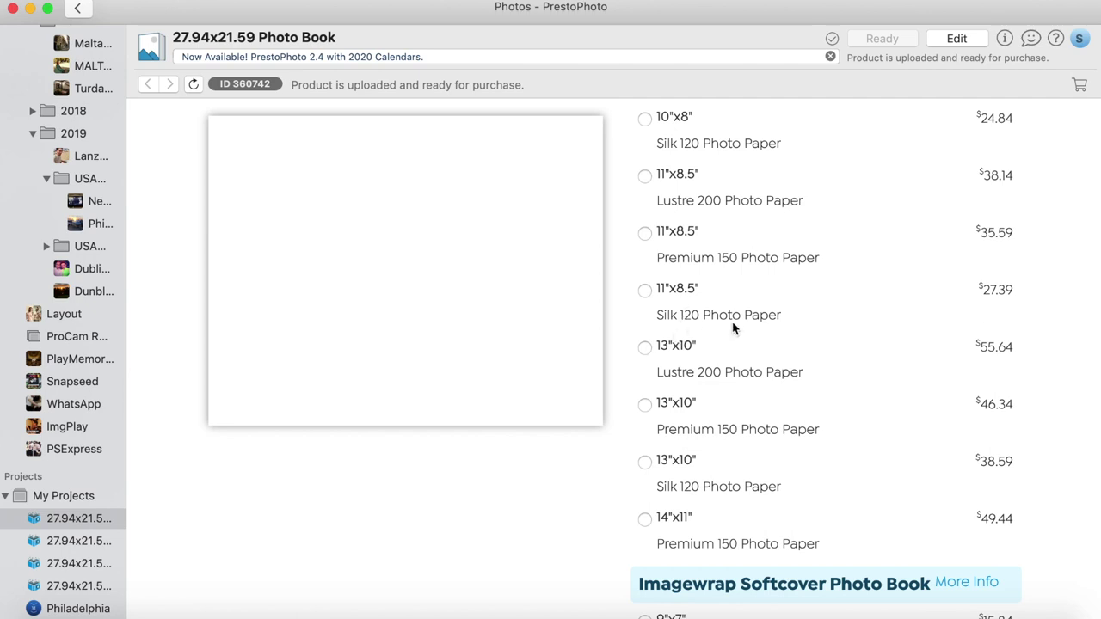
scroll(768, 341, "down", 1)
scroll(767, 339, "down", 5)
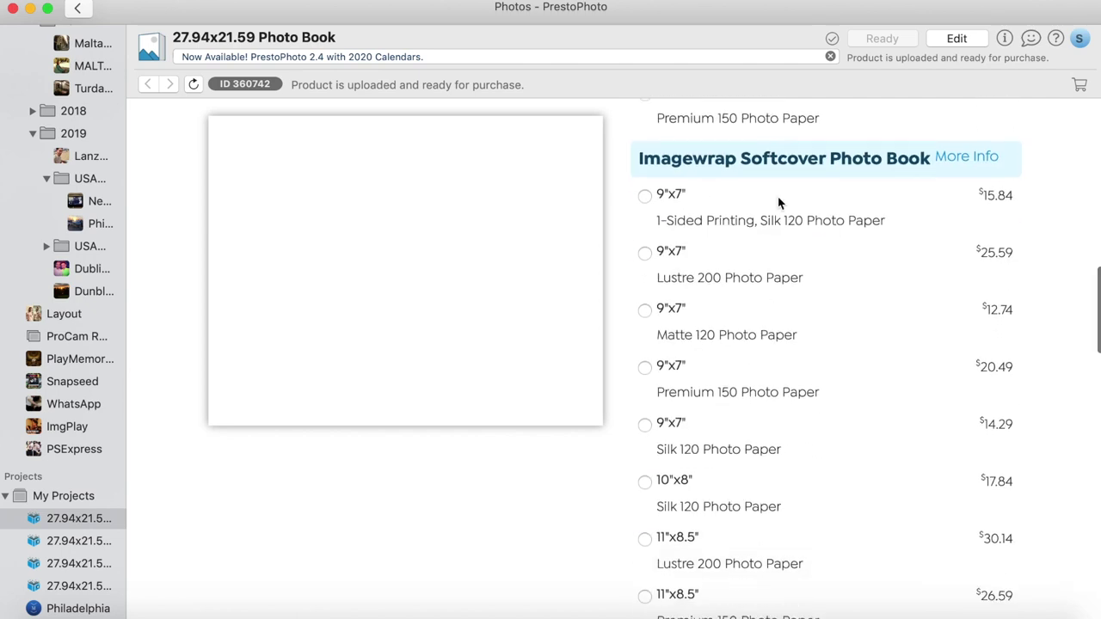
scroll(779, 204, "down", 5)
scroll(780, 204, "down", 3)
scroll(779, 204, "up", 1)
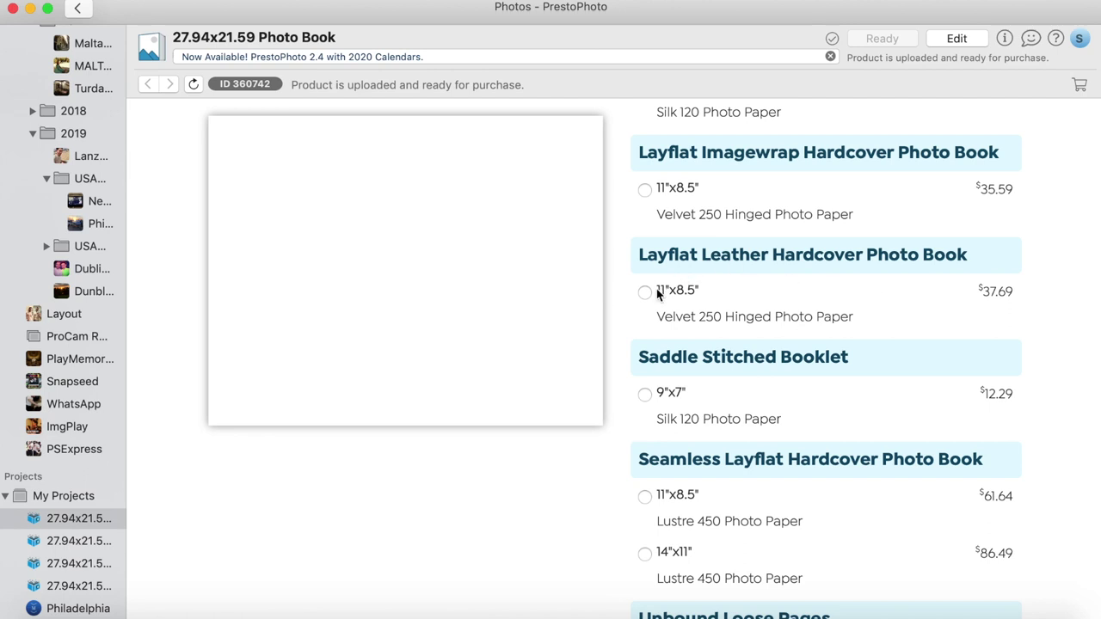
scroll(771, 400, "down", 3)
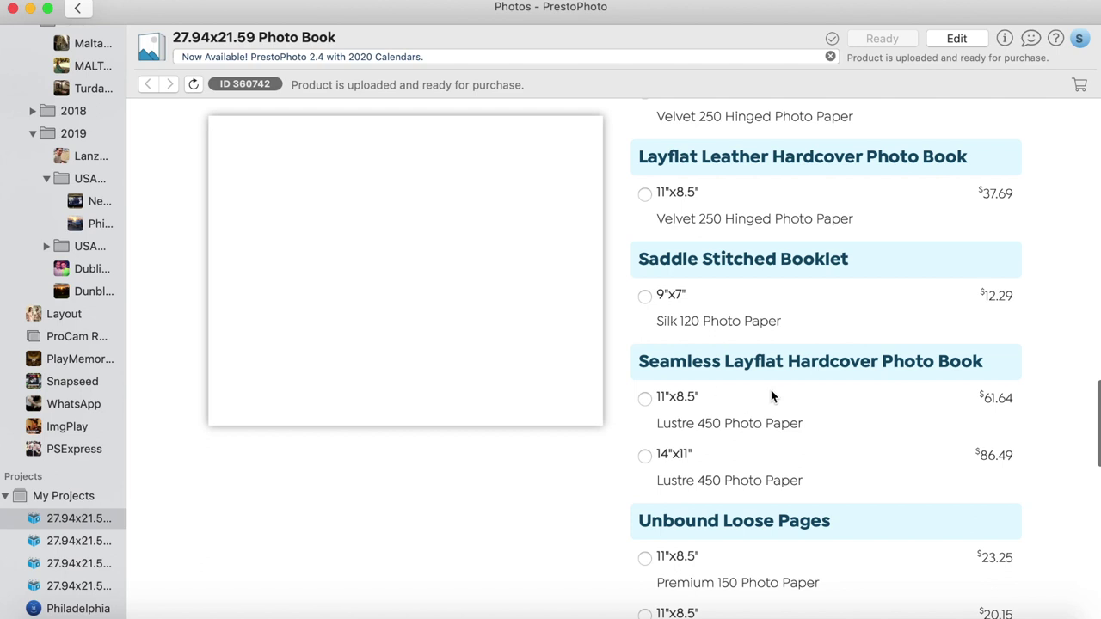
scroll(851, 400, "down", 6)
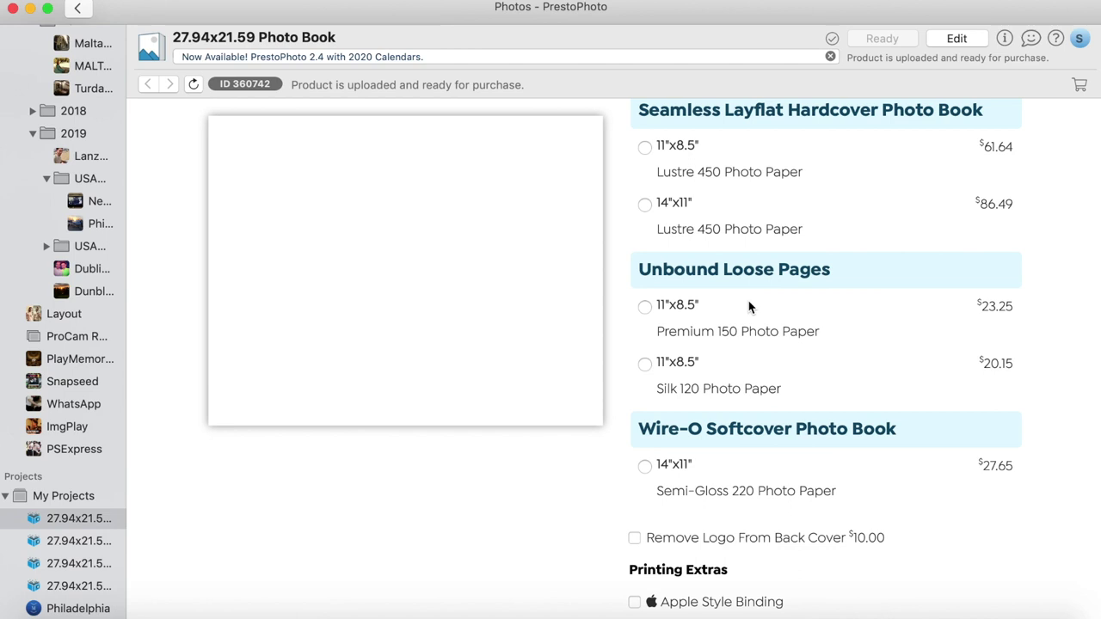
scroll(749, 307, "down", 5)
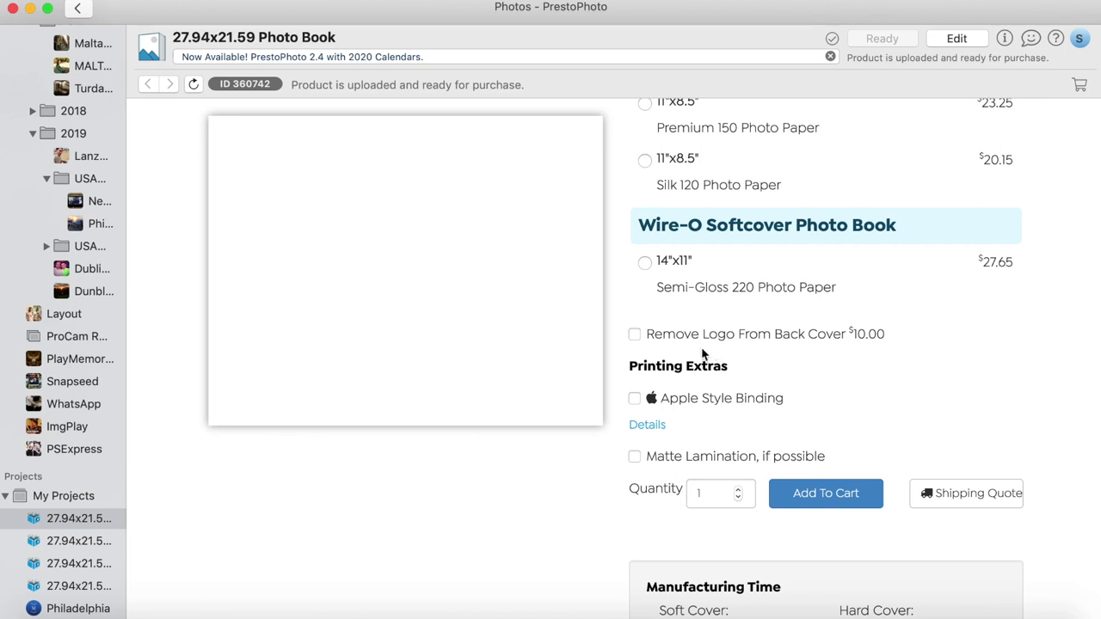
- Tick Apple Style Binding under Printing Extras and view its details, leaving Matte Lamination unticked and quantity 1
left_click(633, 400)
left_click(661, 423)
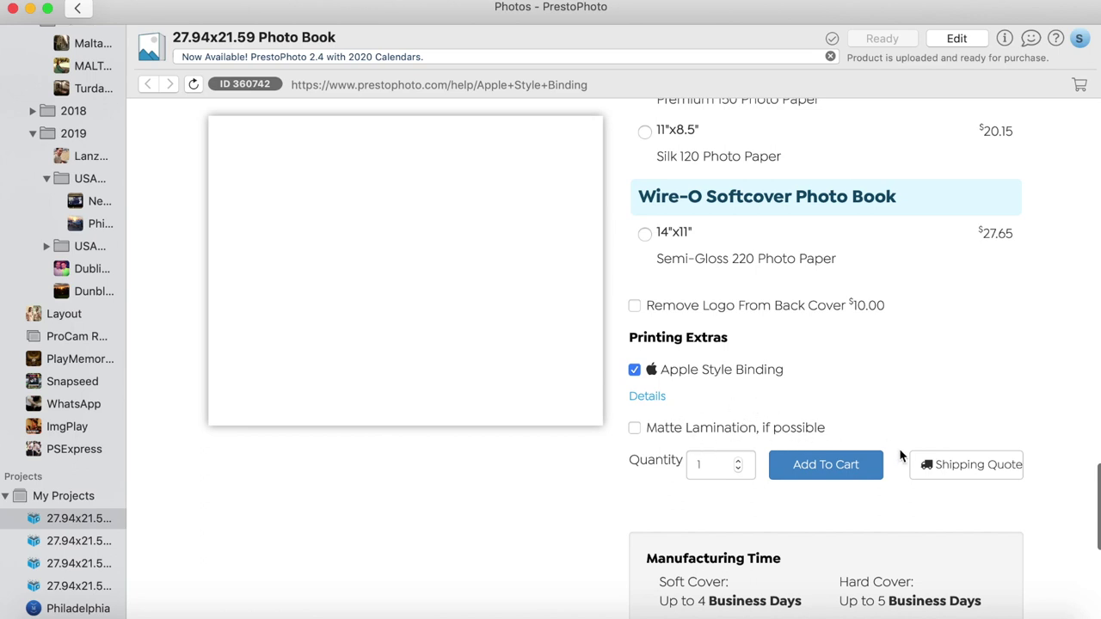
left_click(833, 453)
scroll(820, 486, "down", 3)
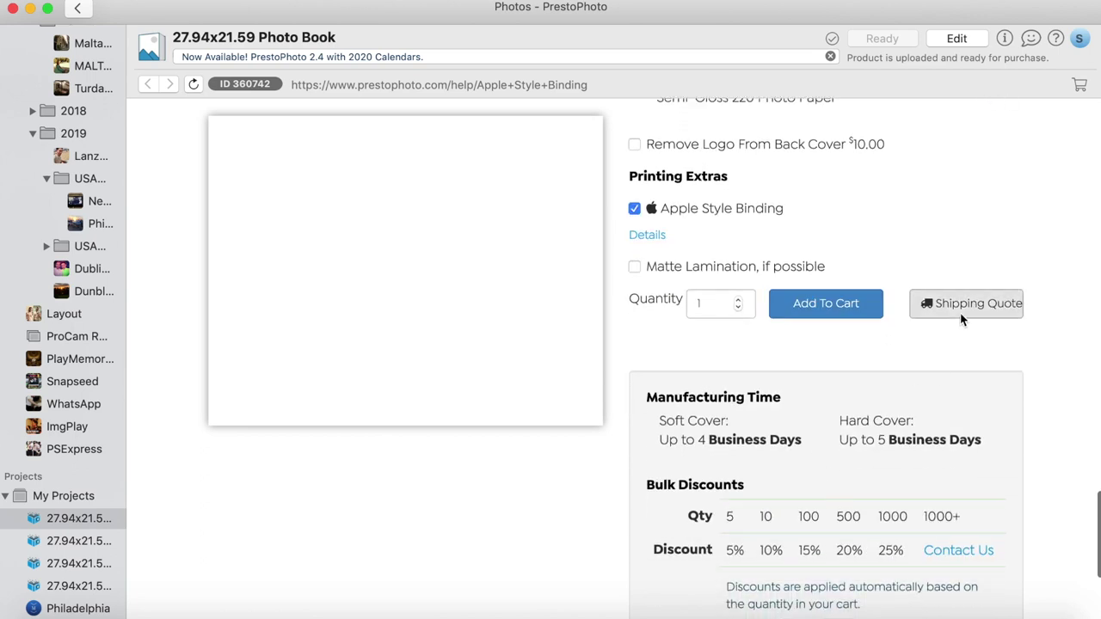